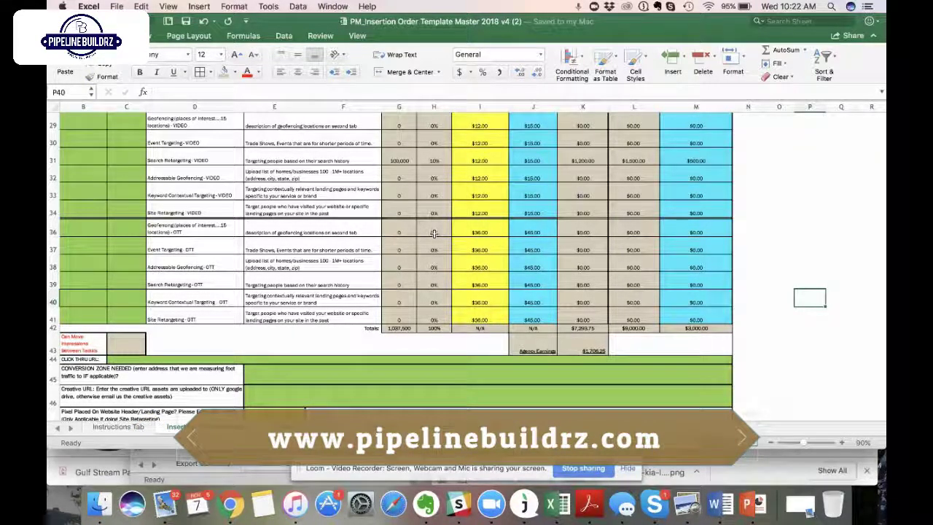
# Examine the Advertiser Information section of the insertion order, including the company address and order name fields.
pyautogui.scroll(10, 301, 221)
pyautogui.scroll(2, 301, 221)
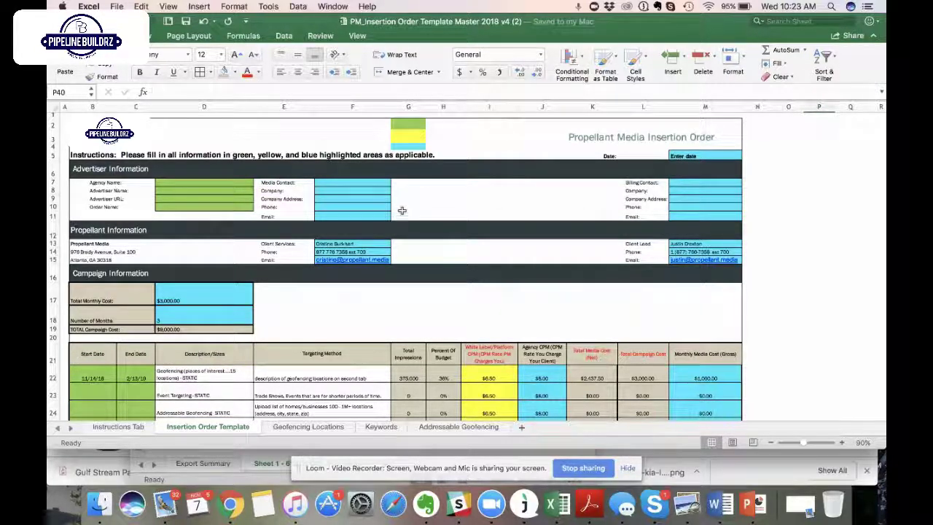
pyautogui.click(409, 182)
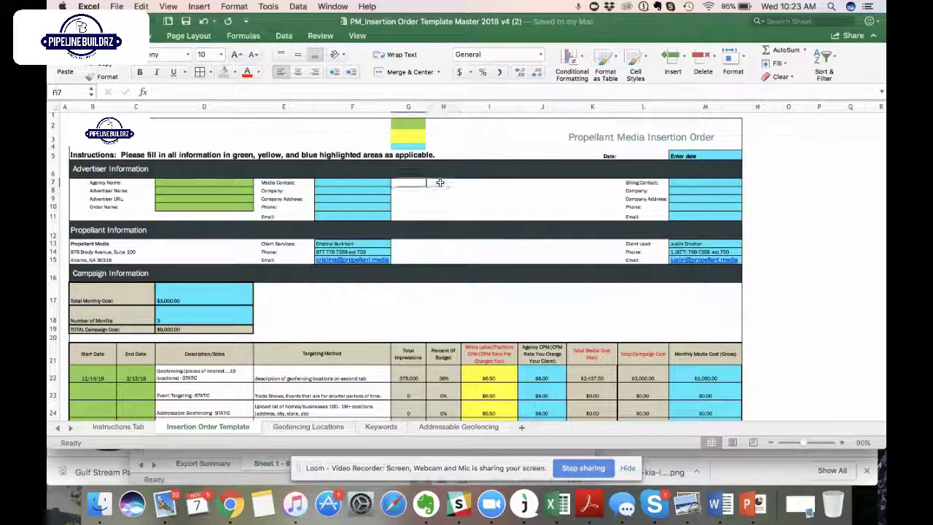
pyautogui.press('Left')
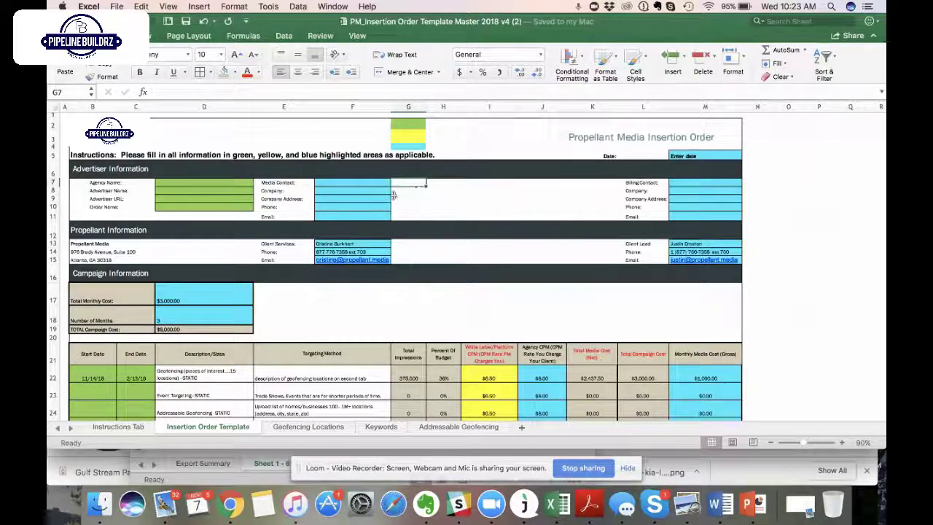
pyautogui.click(369, 192)
pyautogui.click(338, 199)
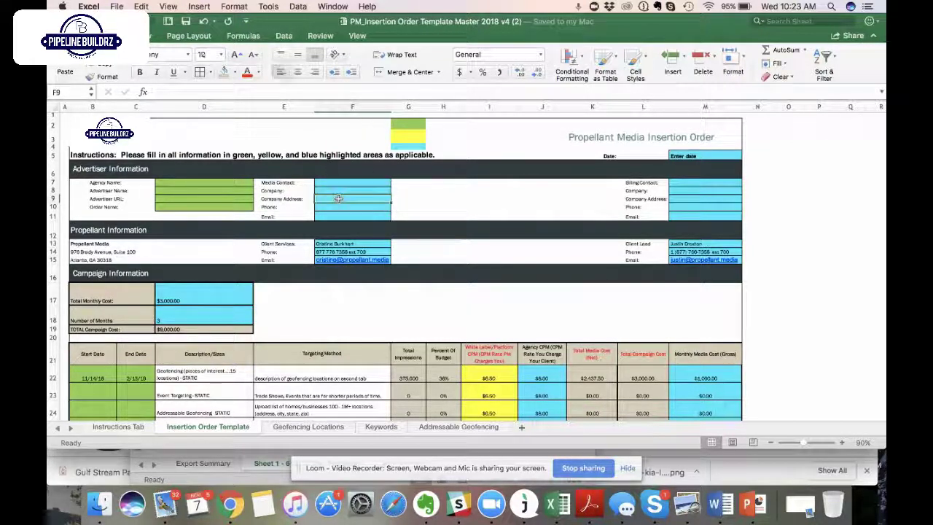
pyautogui.moveTo(338, 198); pyautogui.dragTo(207, 208)
pyautogui.click(207, 208)
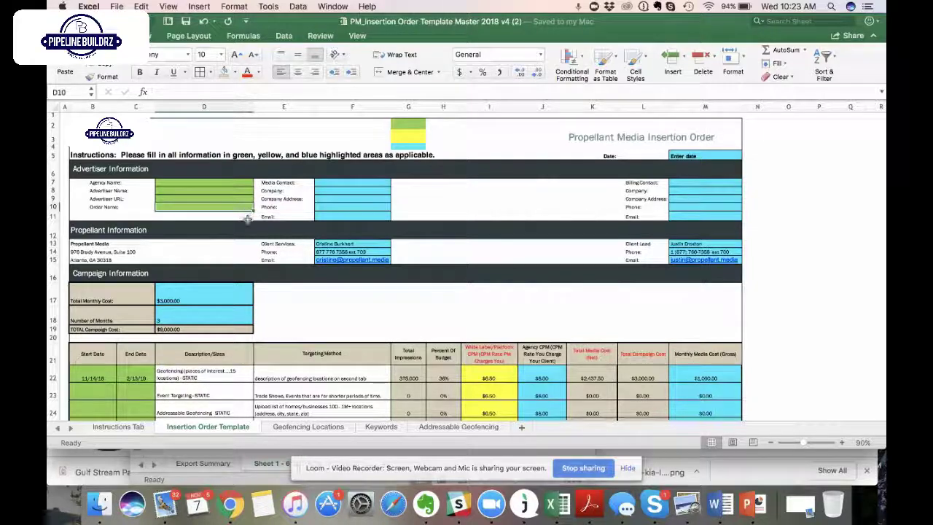
# Read the Instructions Tab sheet and return to the Insertion Order Template sheet.
pyautogui.scroll(-2, 248, 219)
pyautogui.scroll(2, 182, 386)
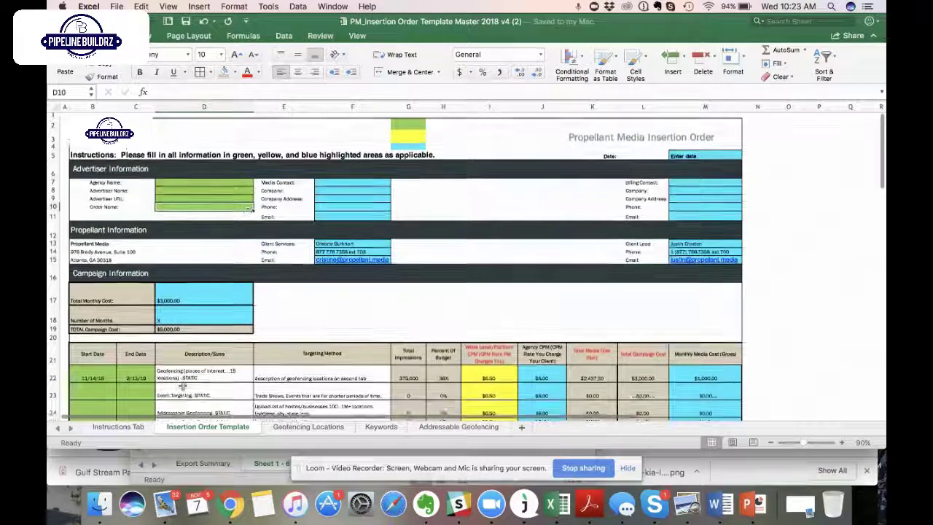
pyautogui.click(118, 426)
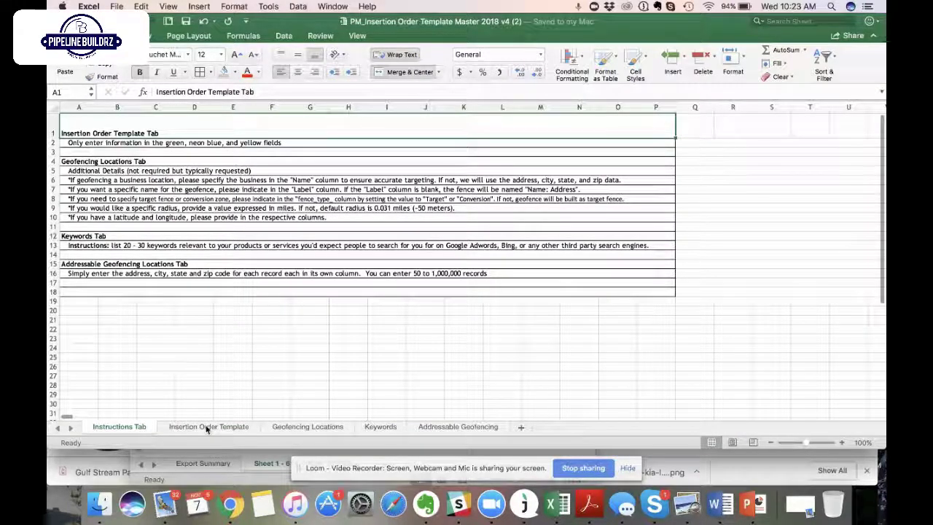
pyautogui.click(208, 427)
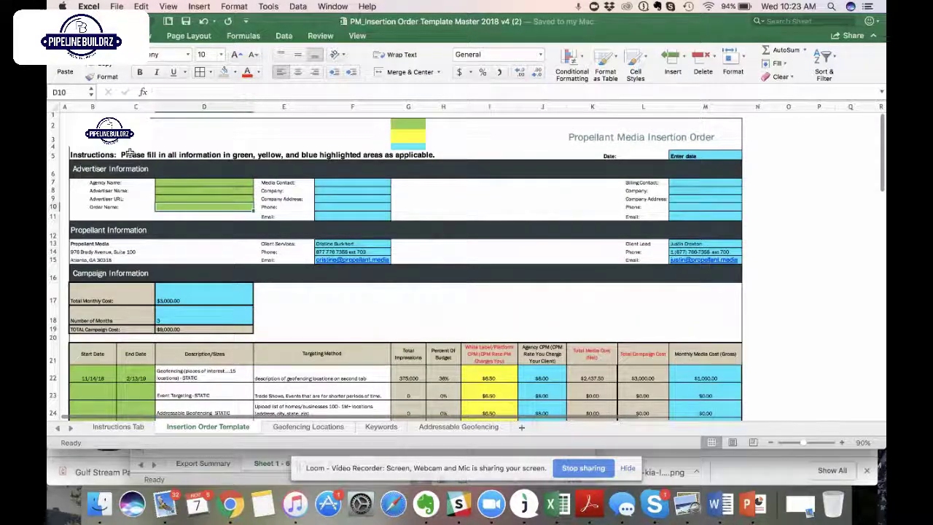
# Review the fill-in instructions and the agency name, advertiser name, advertiser URL, order name and media contact fields.
pyautogui.click(129, 154)
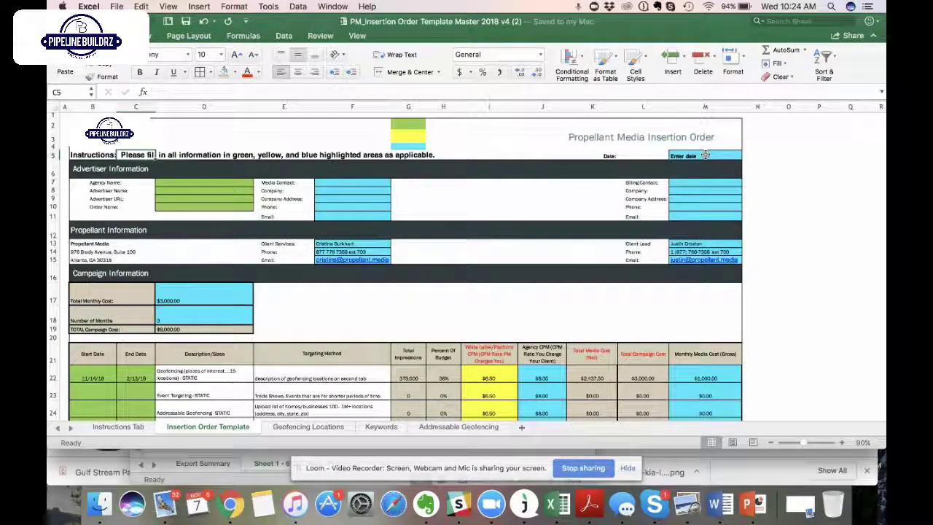
pyautogui.click(241, 183)
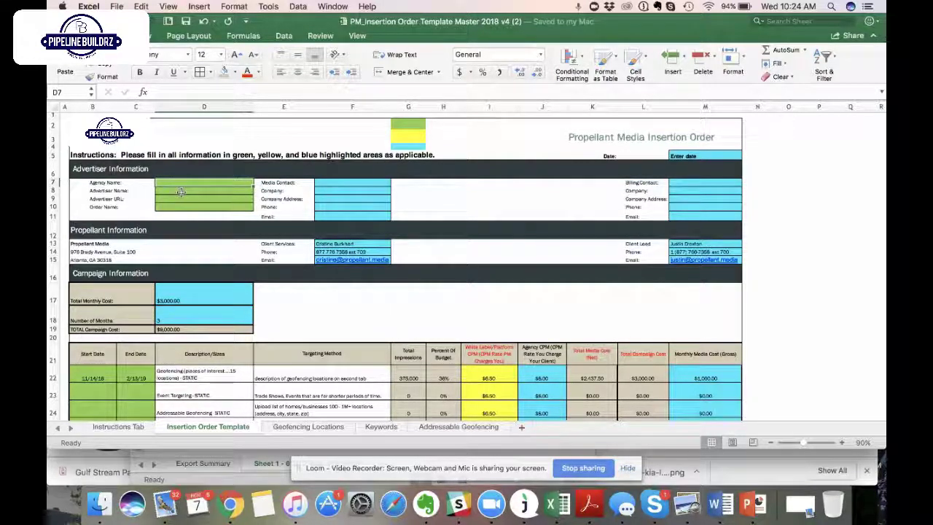
pyautogui.click(181, 191)
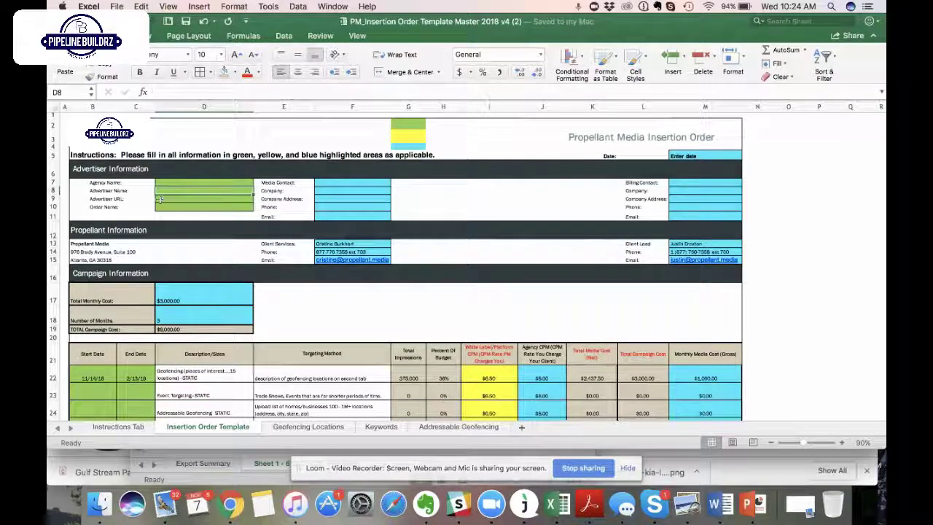
pyautogui.click(146, 199)
pyautogui.click(106, 199)
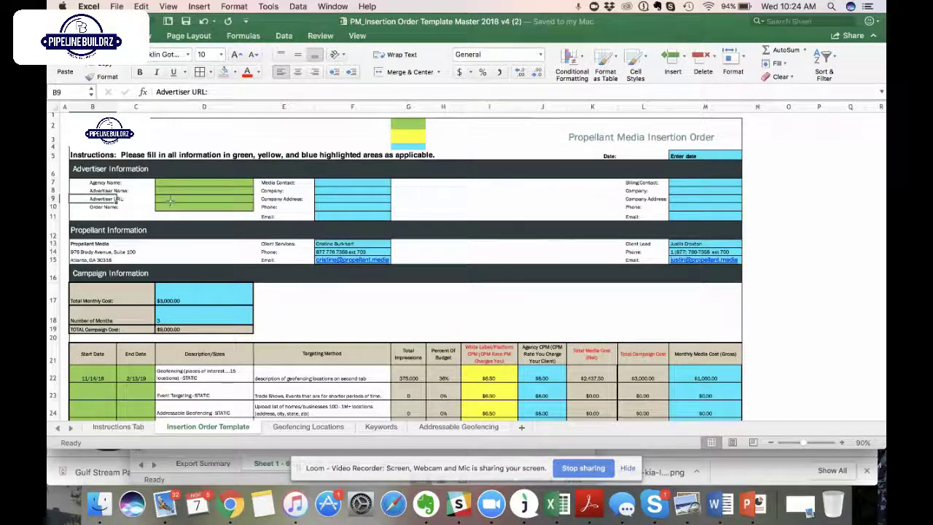
pyautogui.click(171, 200)
pyautogui.click(98, 208)
pyautogui.click(178, 207)
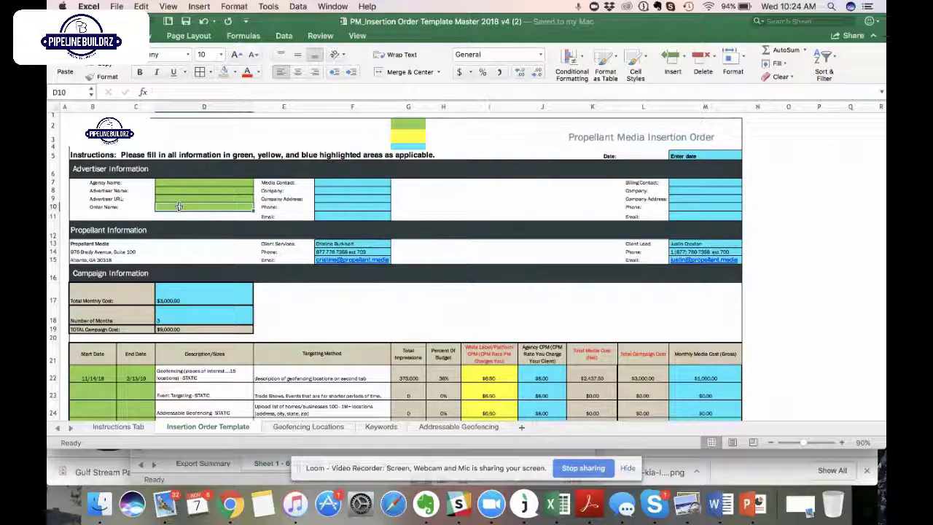
pyautogui.click(286, 182)
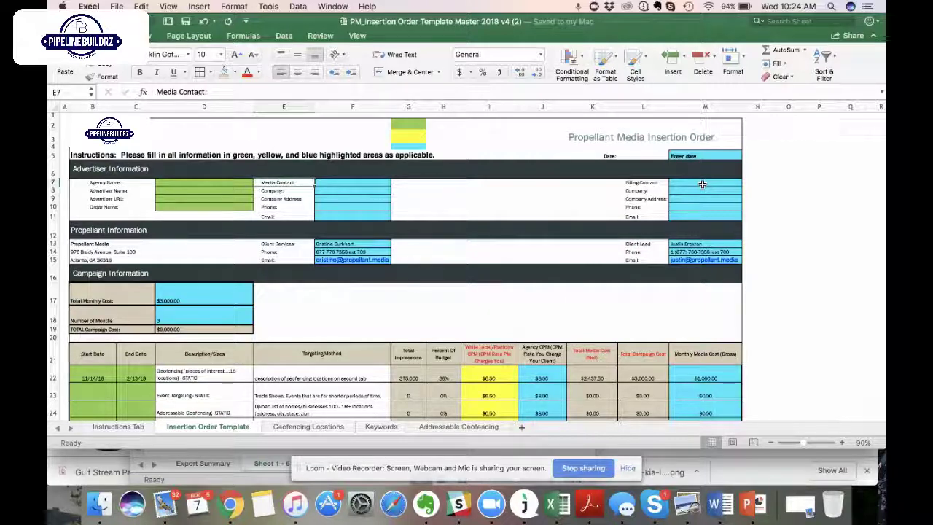
# Examine the Propellant Information section with its client lead and client services contact details.
pyautogui.scroll(-2, 391, 224)
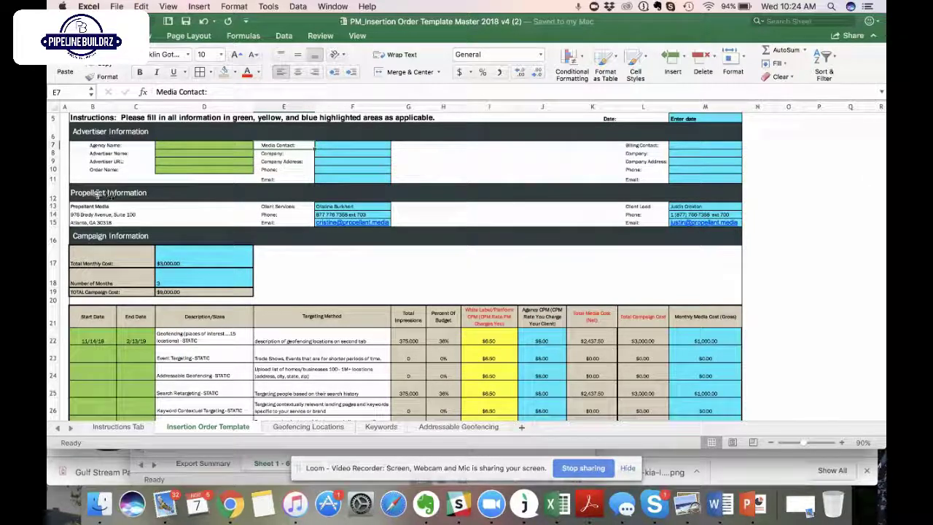
pyautogui.click(95, 193)
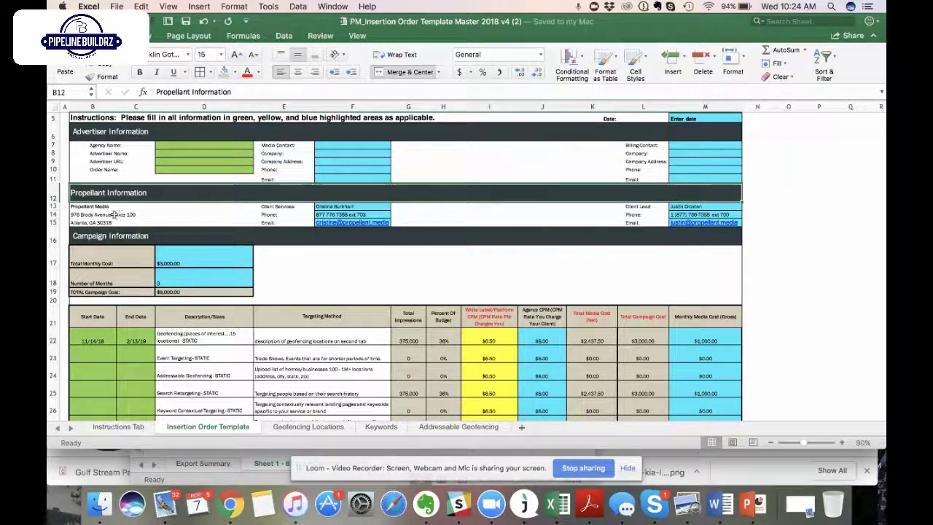
pyautogui.click(679, 206)
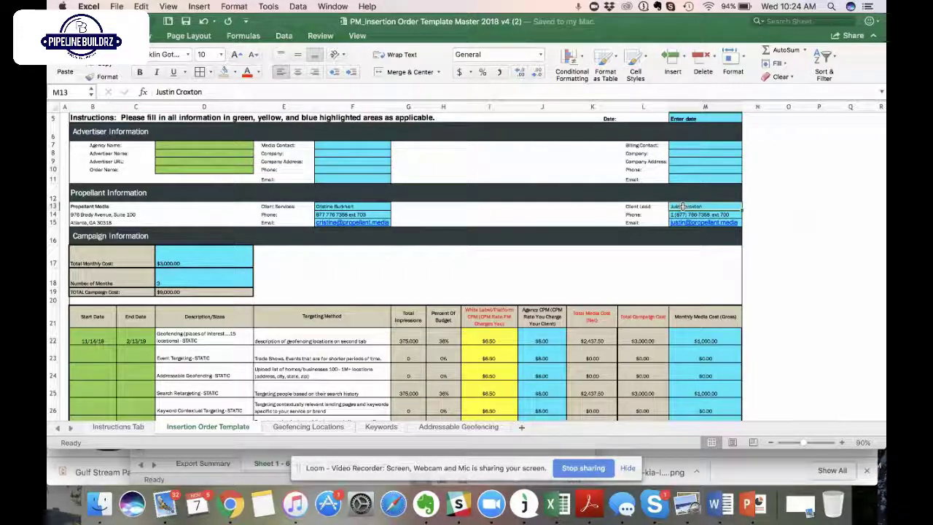
pyautogui.press('Left')
pyautogui.press('Right')
pyautogui.press('Down')
pyautogui.press('Down')
pyautogui.press('Left')
pyautogui.press('Left')
pyautogui.press('Left')
pyautogui.press('Left')
pyautogui.press('Left')
pyautogui.press('Left')
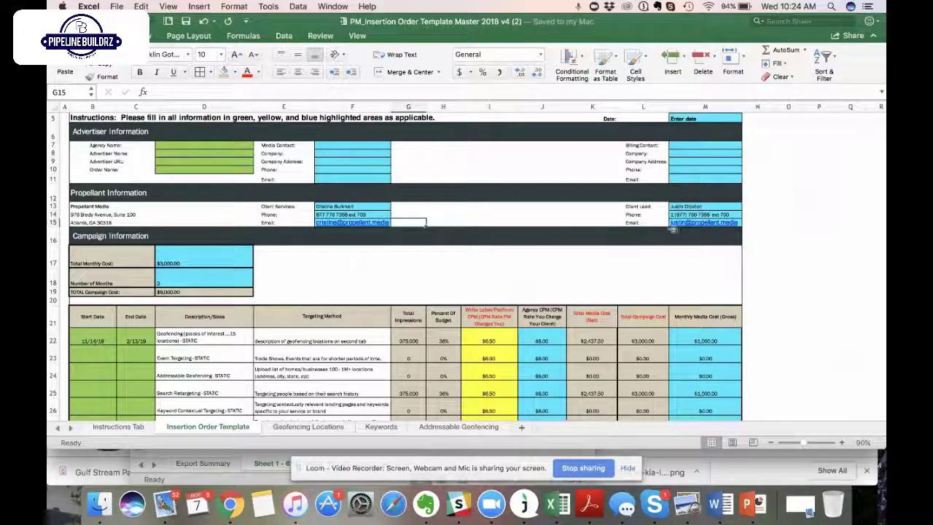
# Inspect the total monthly cost, number of months and total campaign cost cells, plus the geofencing line's total impressions formula.
pyautogui.scroll(-2, 470, 253)
pyautogui.click(202, 219)
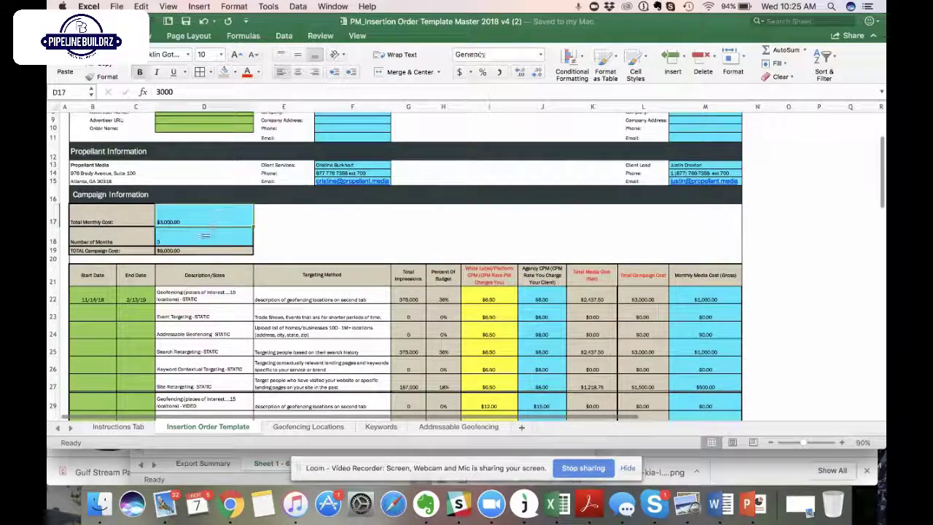
pyautogui.click(196, 240)
pyautogui.click(200, 220)
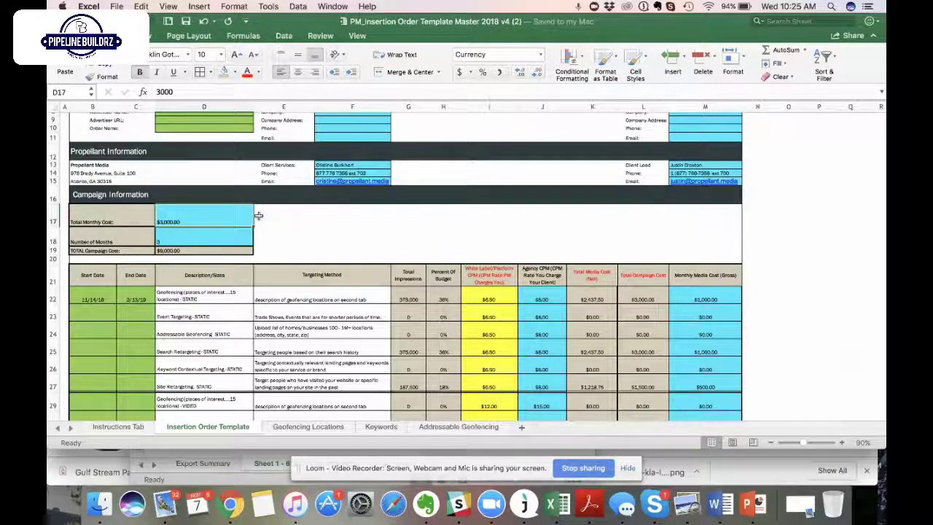
pyautogui.click(402, 298)
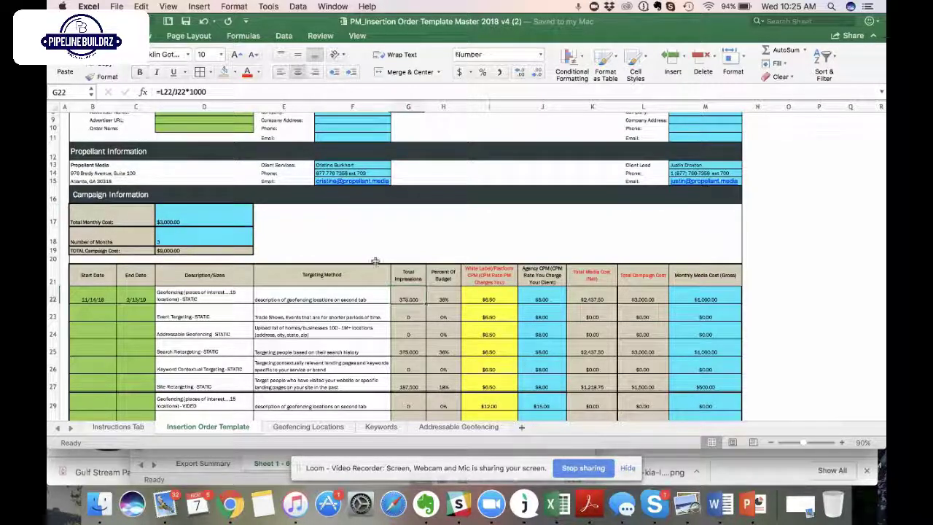
pyautogui.click(238, 251)
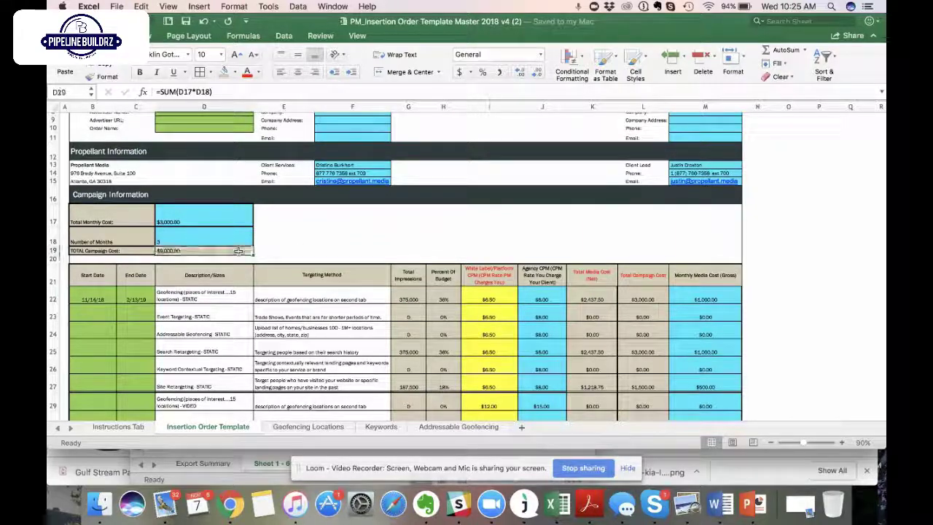
pyautogui.click(215, 216)
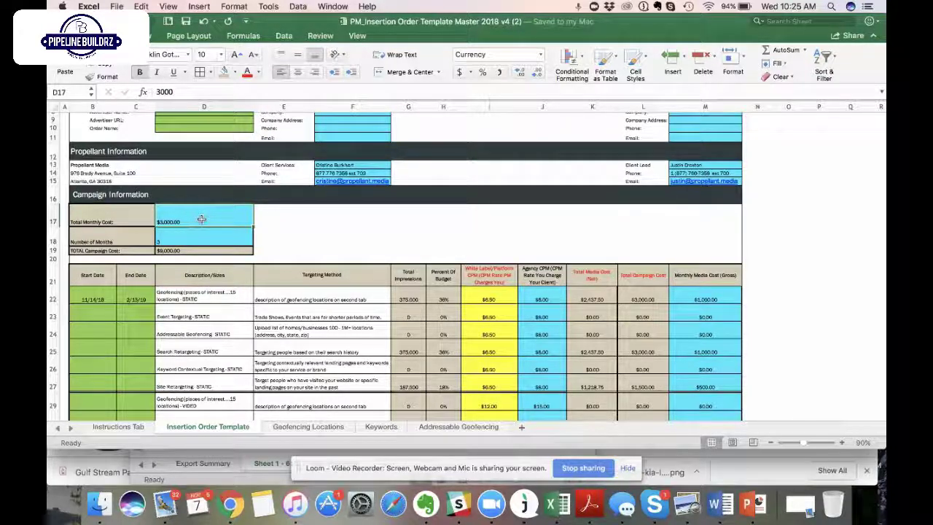
pyautogui.click(176, 250)
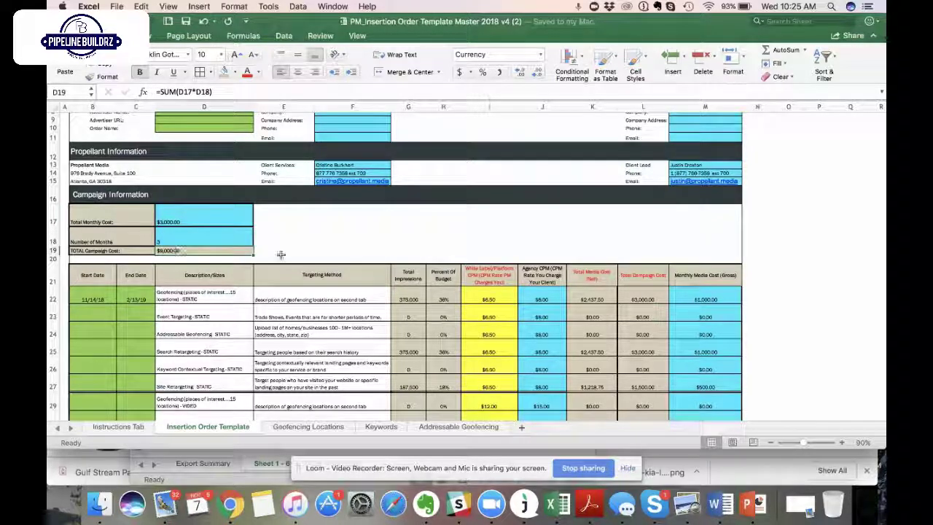
# Review the static tactics in the campaign table, from event targeting and addressable geofencing to search, keyword contextual and site retargeting.
pyautogui.scroll(-1, 307, 254)
pyautogui.scroll(-2, 307, 255)
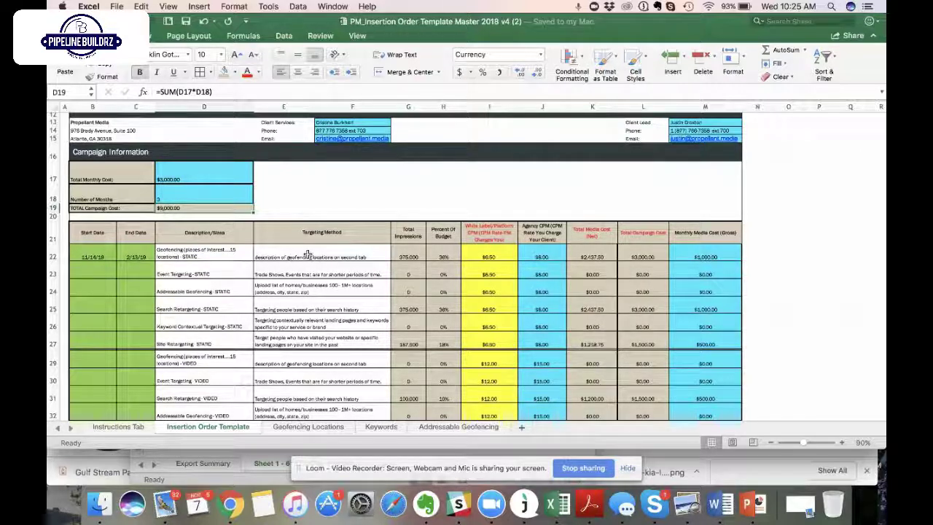
pyautogui.click(96, 255)
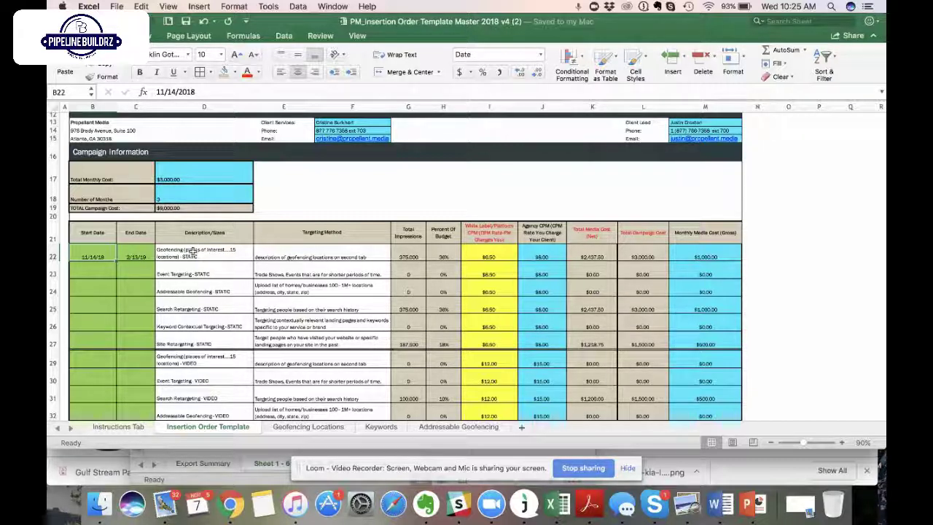
pyautogui.click(188, 274)
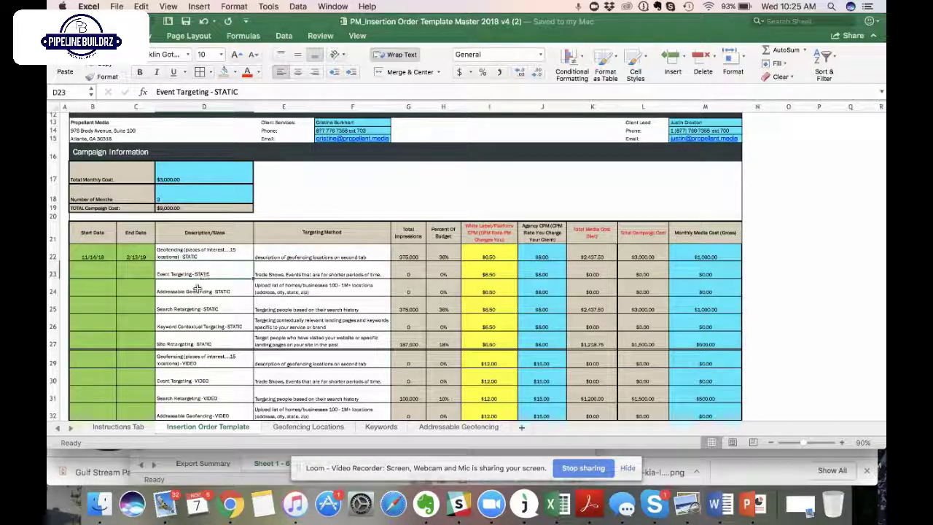
pyautogui.click(197, 289)
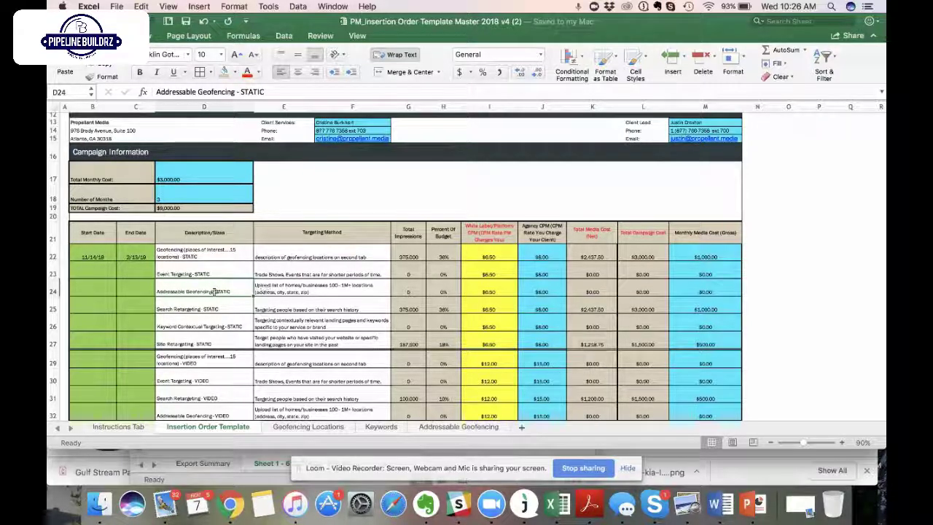
pyautogui.click(202, 308)
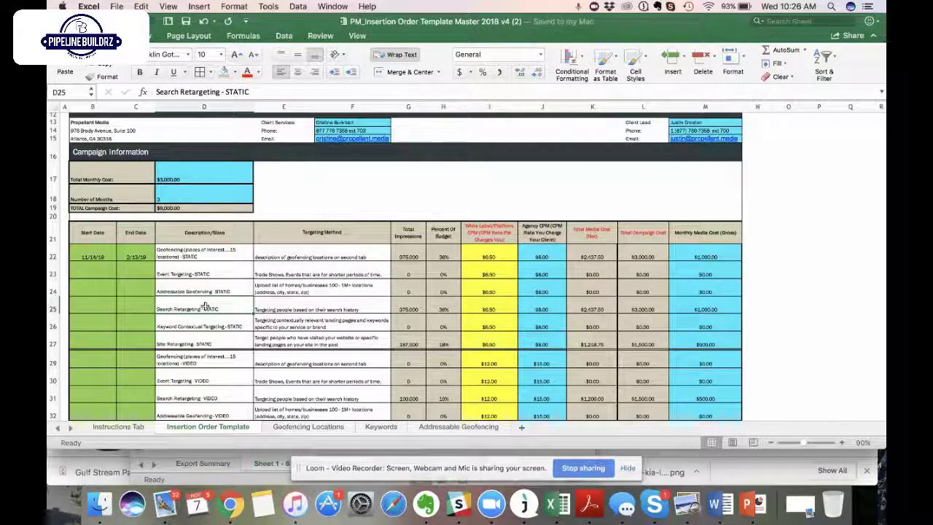
pyautogui.click(206, 326)
pyautogui.click(217, 339)
pyautogui.click(216, 333)
pyautogui.click(215, 339)
pyautogui.click(221, 321)
pyautogui.click(220, 309)
pyautogui.click(225, 291)
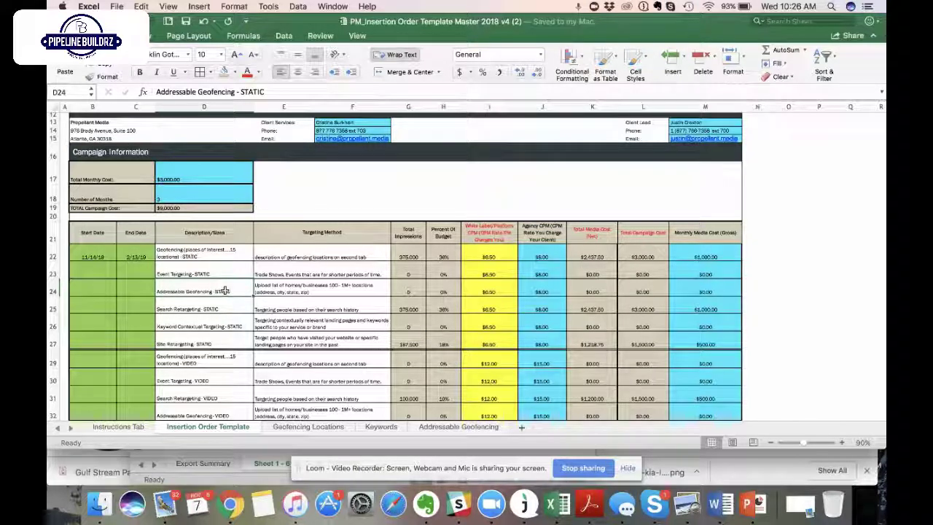
# Examine the start date, end date and gross monthly media cost of the static geofencing line.
pyautogui.click(93, 253)
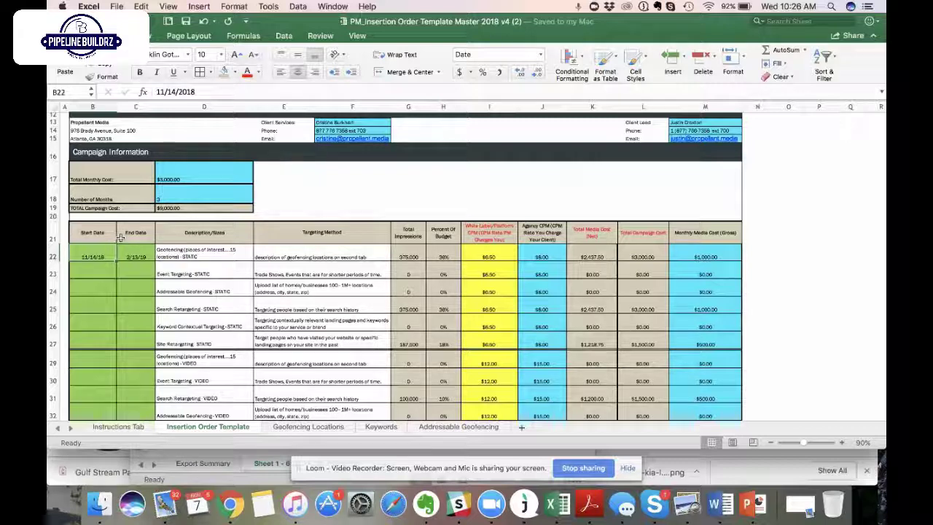
pyautogui.click(103, 233)
pyautogui.click(136, 234)
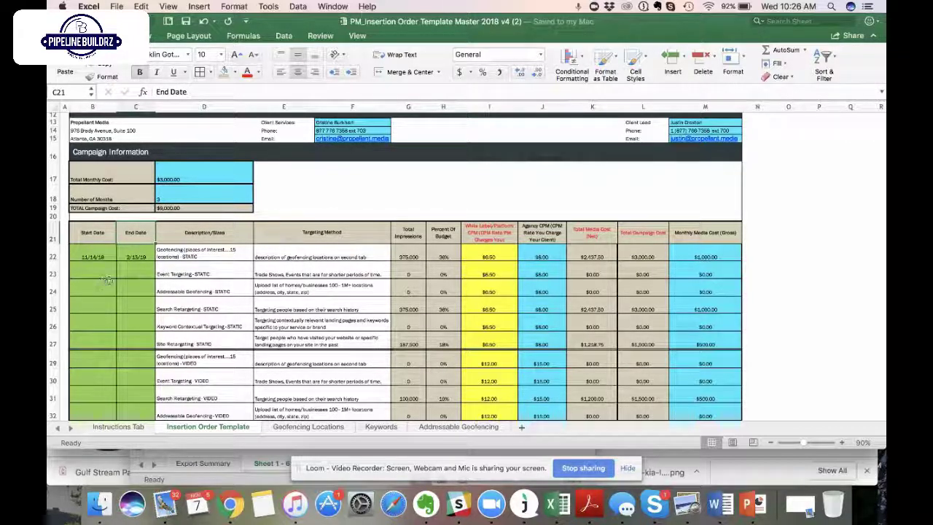
pyautogui.click(113, 257)
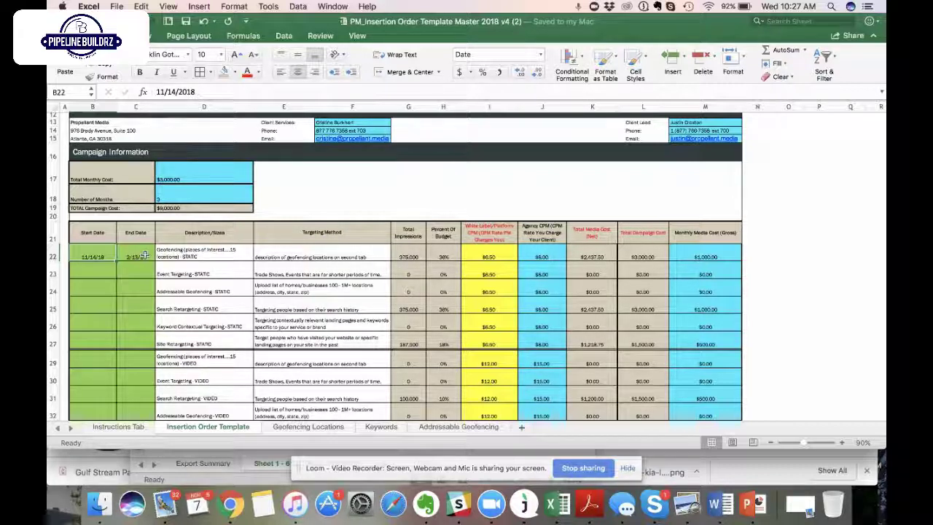
pyautogui.click(139, 255)
pyautogui.click(110, 255)
pyautogui.click(135, 253)
pyautogui.click(93, 255)
pyautogui.click(135, 255)
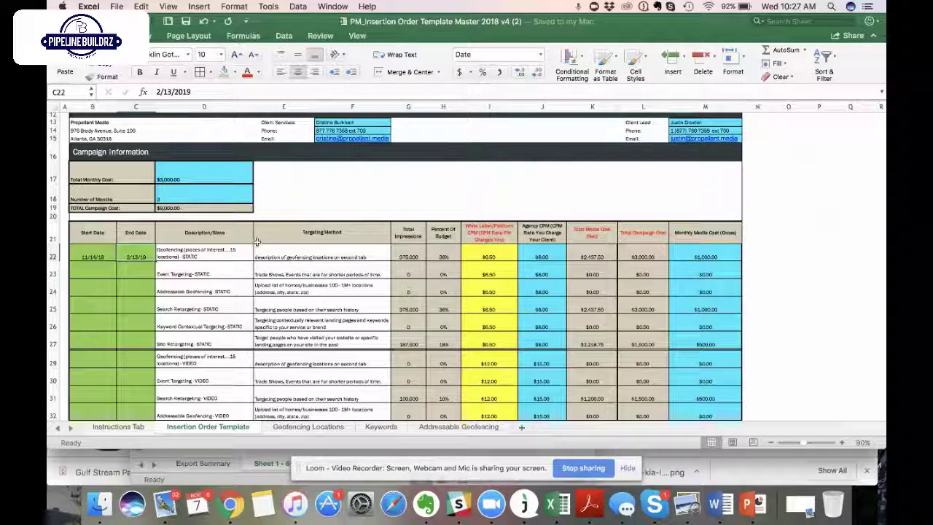
pyautogui.click(691, 253)
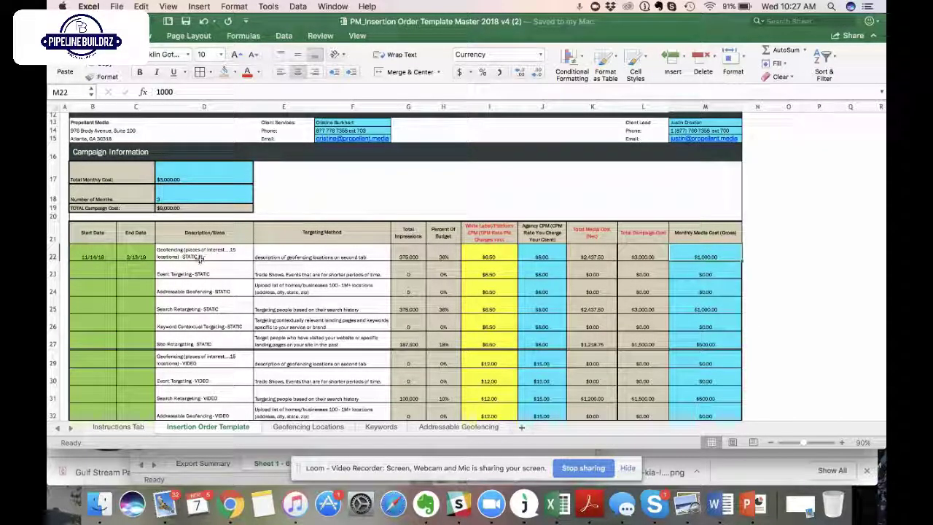
# Examine the gross monthly media cost of the static search retargeting, static site retargeting and video search retargeting lines.
pyautogui.click(703, 307)
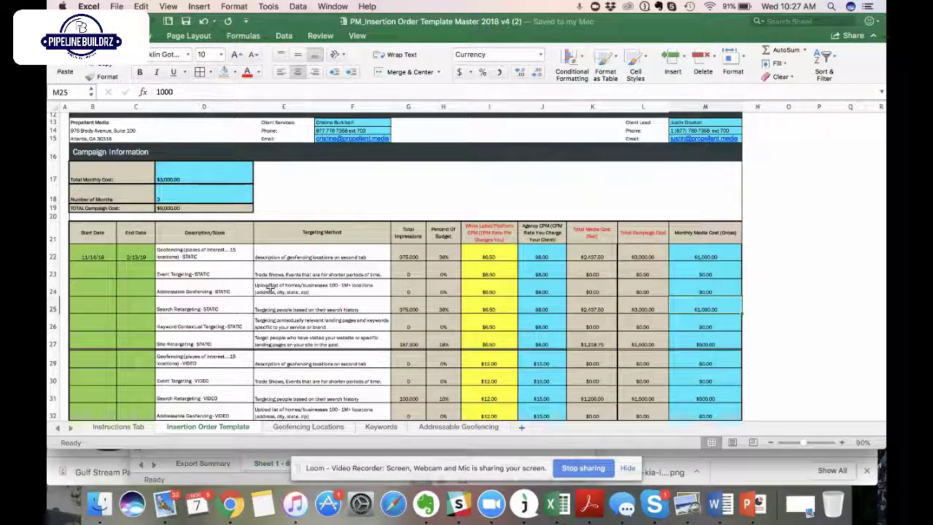
pyautogui.click(705, 344)
pyautogui.scroll(-2, 584, 345)
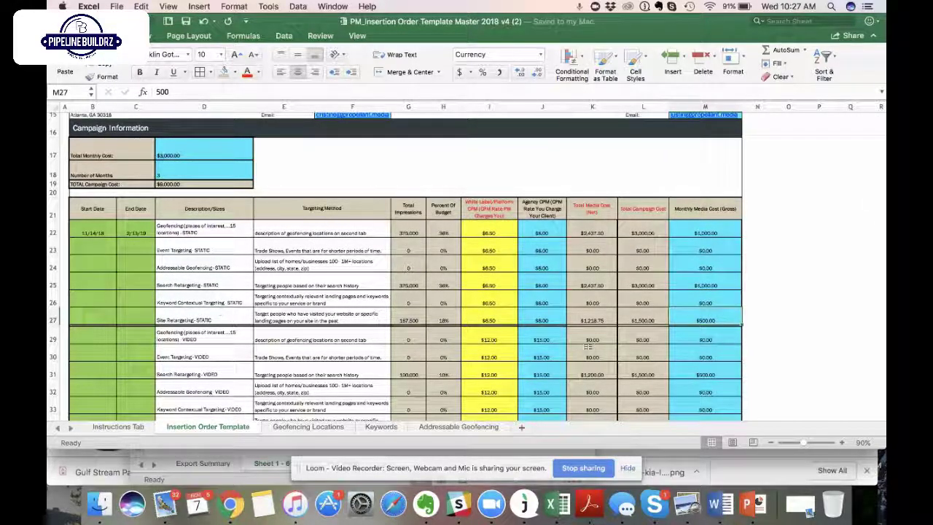
pyautogui.scroll(-2, 591, 347)
pyautogui.click(718, 347)
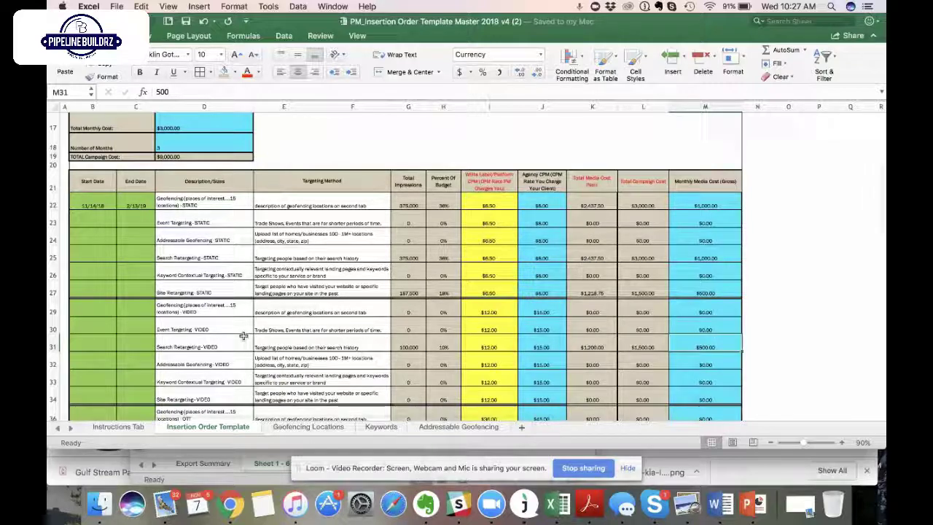
# Review the video and OTT tactic groups in the campaign table, starting from their geofencing lines.
pyautogui.scroll(-5, 306, 334)
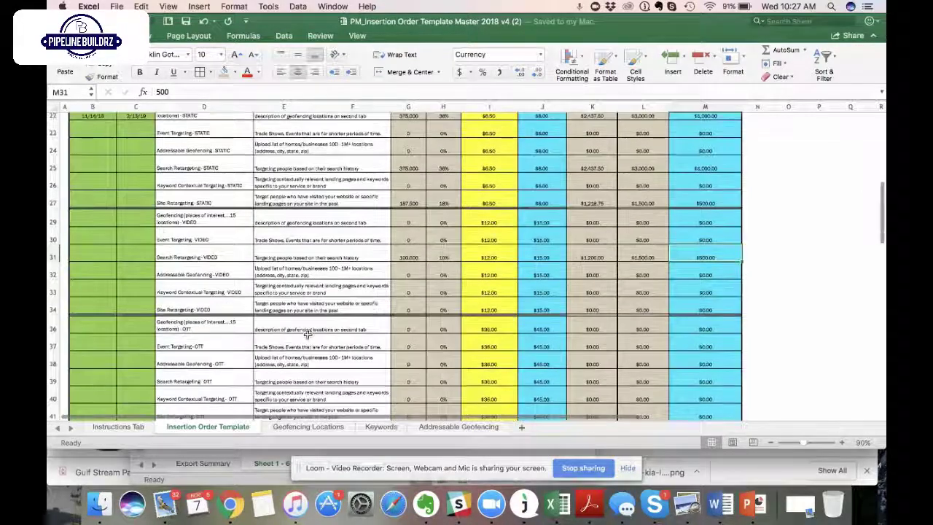
pyautogui.scroll(4, 308, 334)
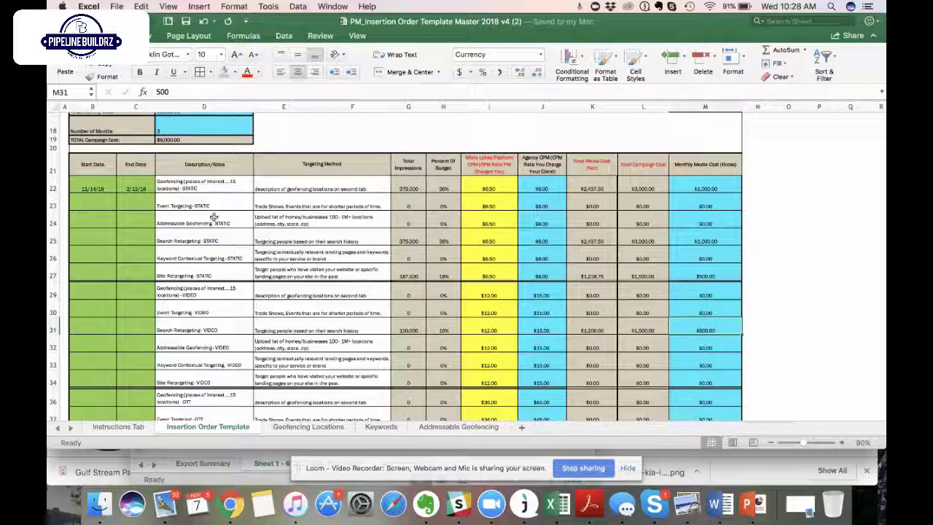
pyautogui.scroll(-2, 218, 261)
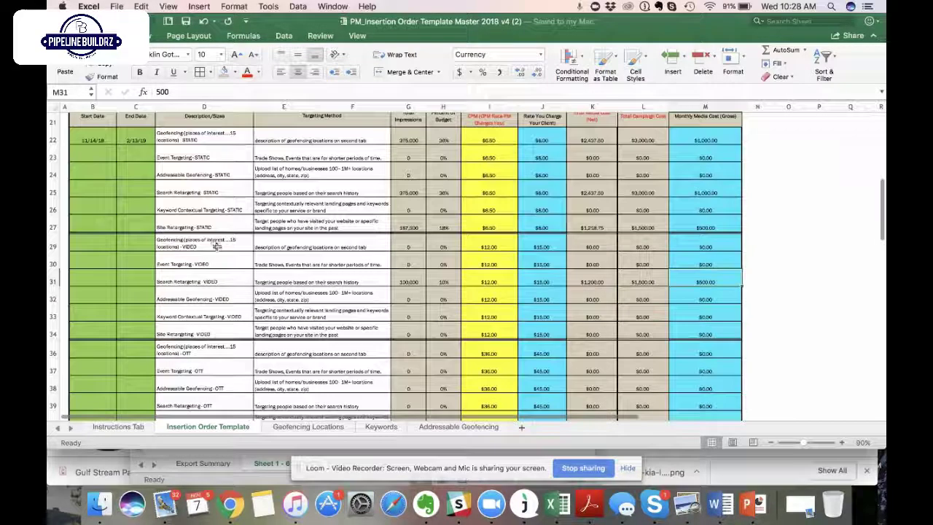
pyautogui.click(214, 244)
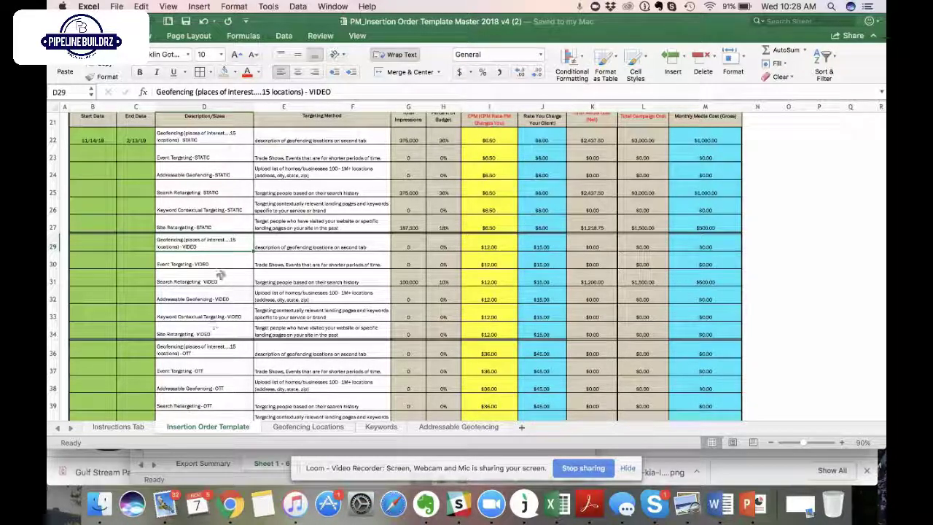
pyautogui.scroll(-3, 219, 321)
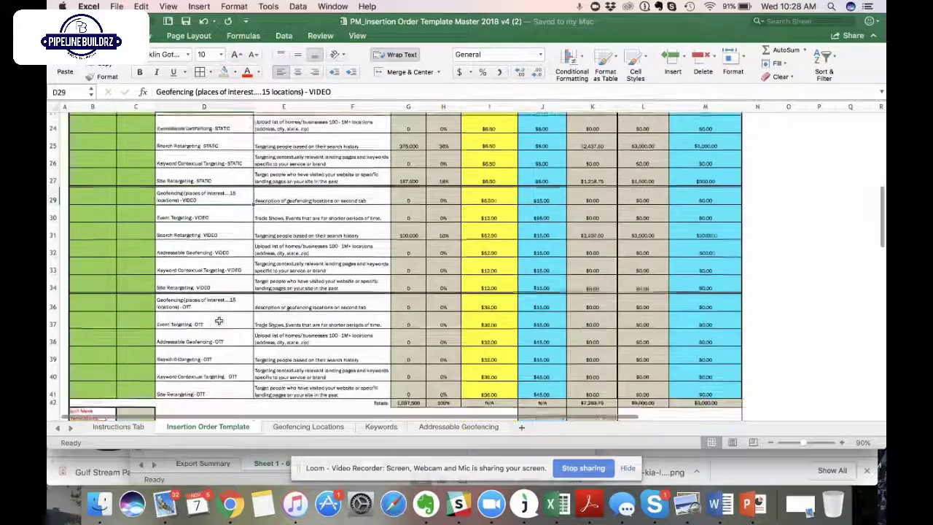
pyautogui.click(213, 302)
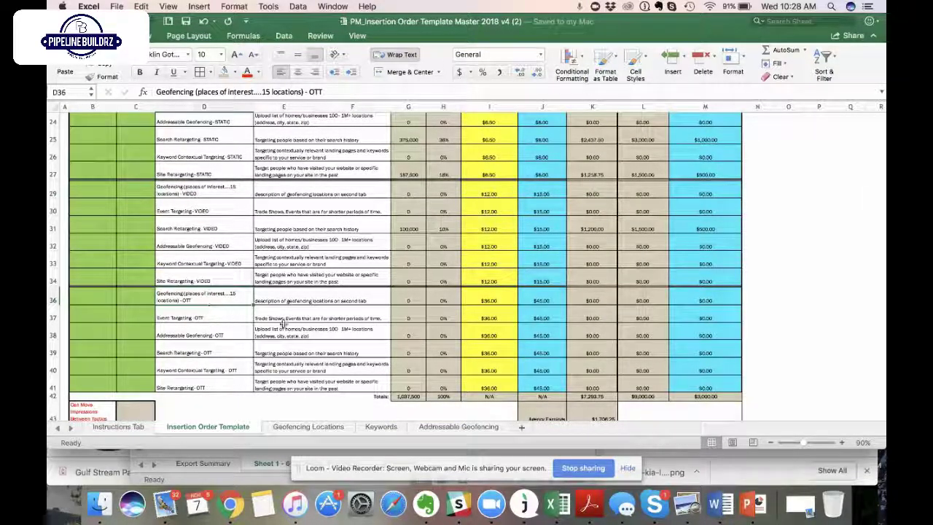
# Inspect the agency CPM rates of the video and OTT geofencing lines.
pyautogui.scroll(5, 335, 313)
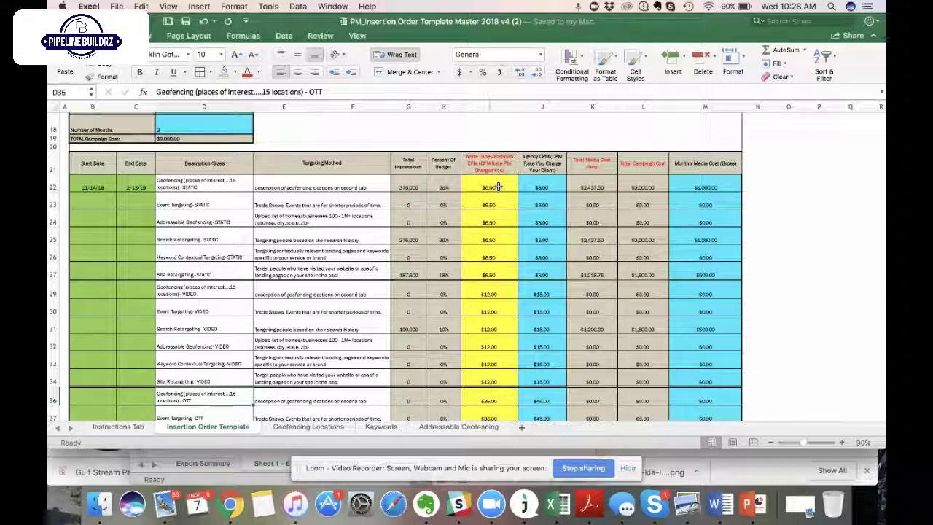
pyautogui.scroll(-1, 555, 252)
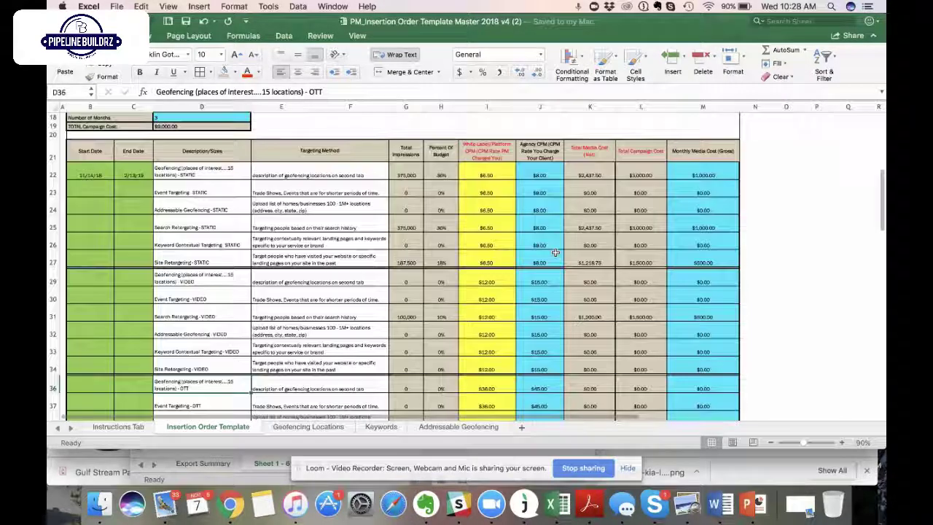
pyautogui.scroll(-1, 555, 252)
pyautogui.click(541, 275)
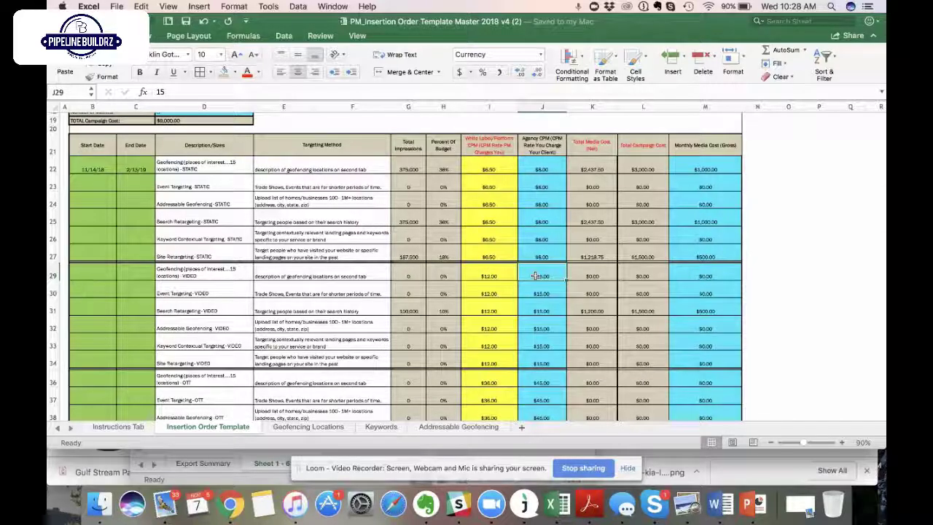
pyautogui.scroll(-3, 536, 276)
pyautogui.click(538, 318)
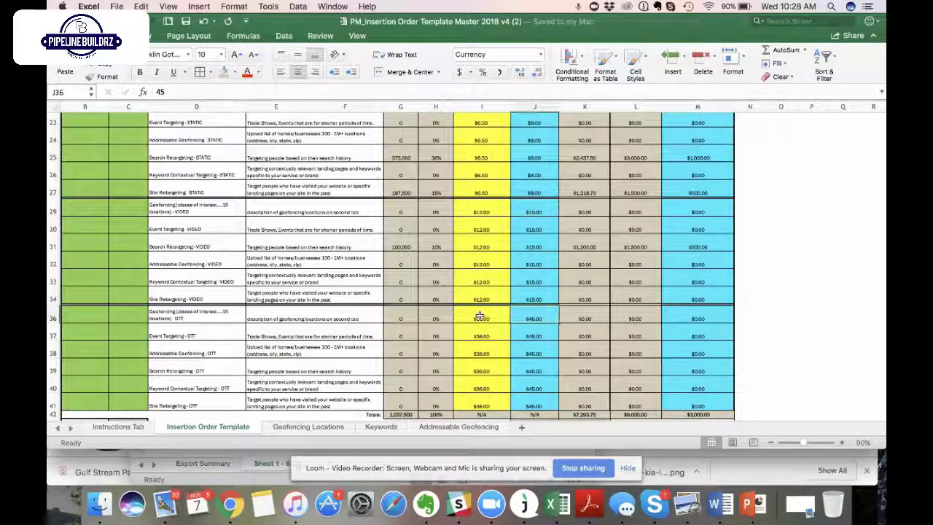
# Inspect the white label CPM rates of the static, video and OTT geofencing lines.
pyautogui.scroll(5, 480, 316)
pyautogui.click(494, 224)
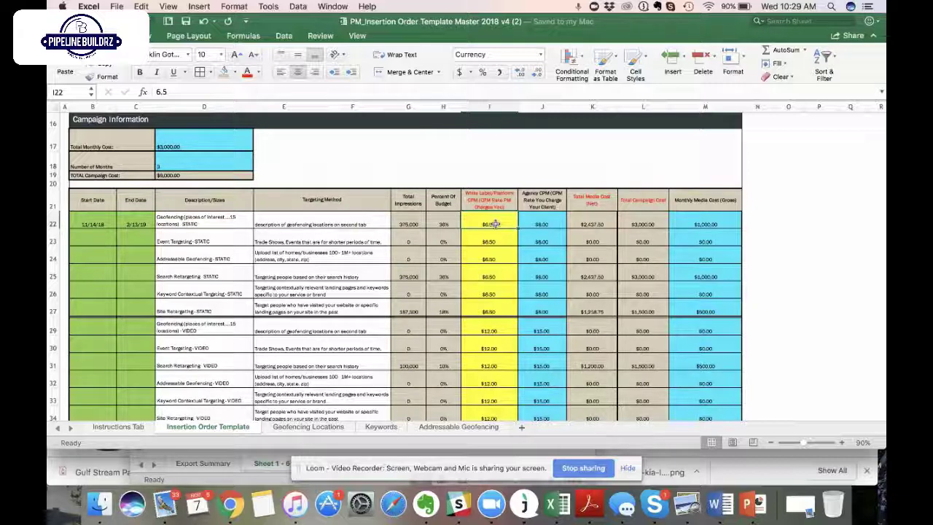
pyautogui.press('Tab')
pyautogui.click(499, 224)
pyautogui.scroll(-2, 498, 248)
pyautogui.click(488, 290)
pyautogui.scroll(-1, 503, 278)
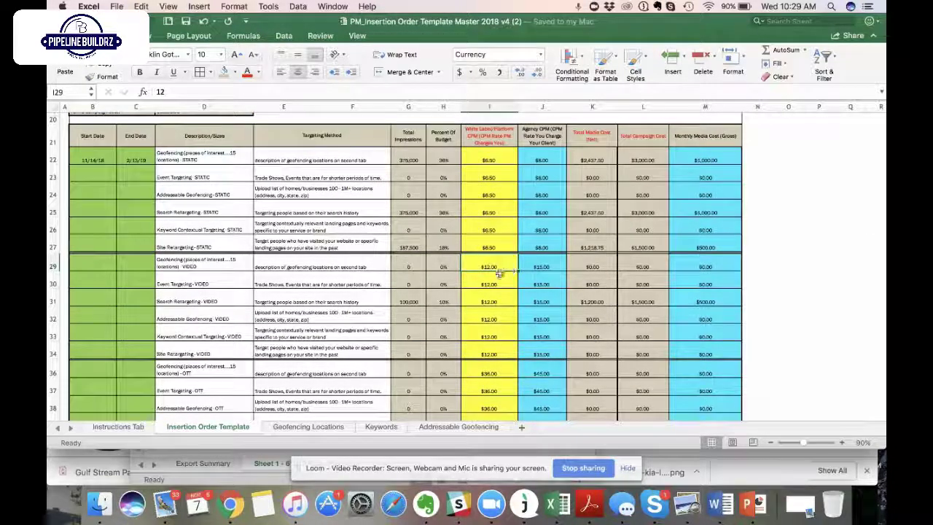
pyautogui.scroll(-2, 499, 272)
pyautogui.click(489, 337)
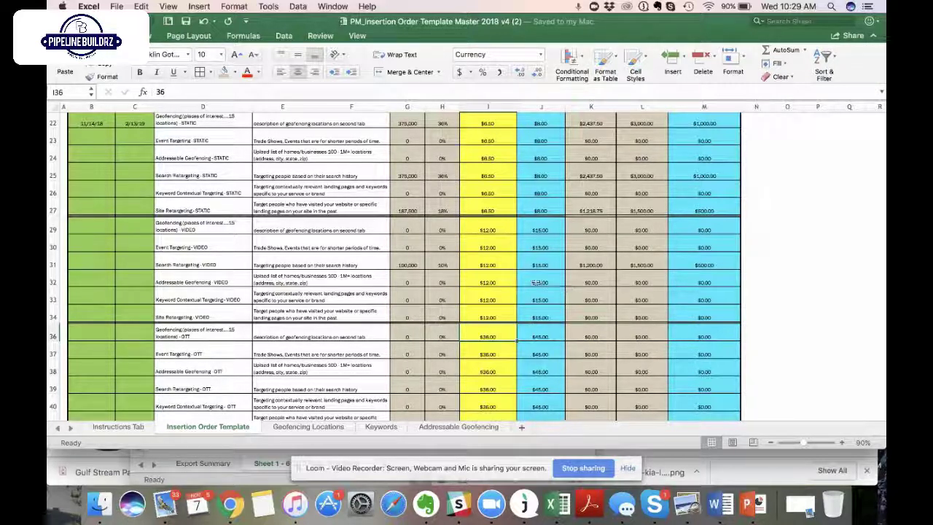
# Compare the white label and agency CPM columns, stepping through the white label rates of all static tactics.
pyautogui.scroll(3, 506, 221)
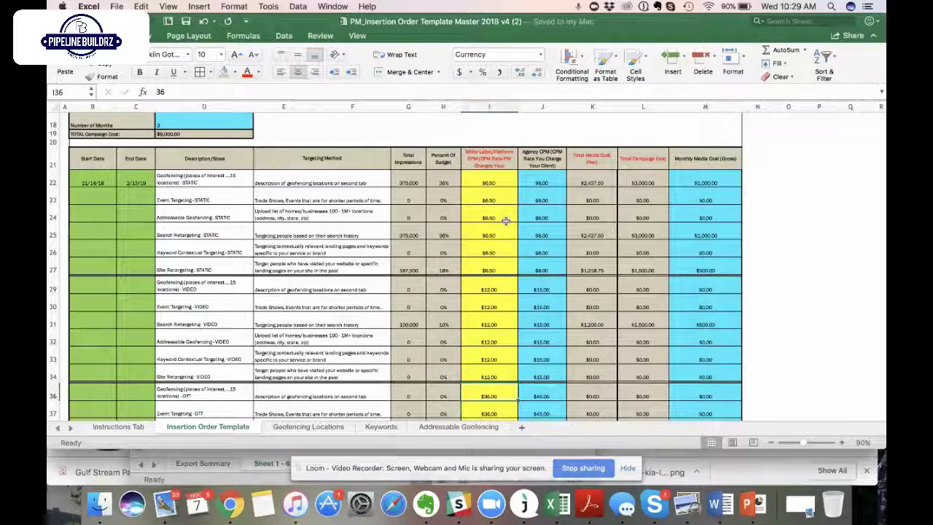
pyautogui.scroll(-3, 678, 286)
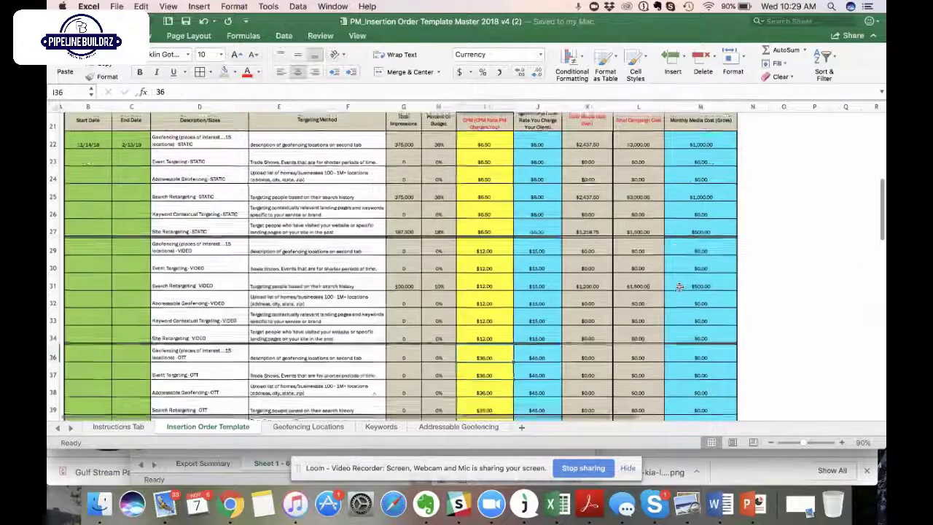
pyautogui.scroll(-1, 679, 298)
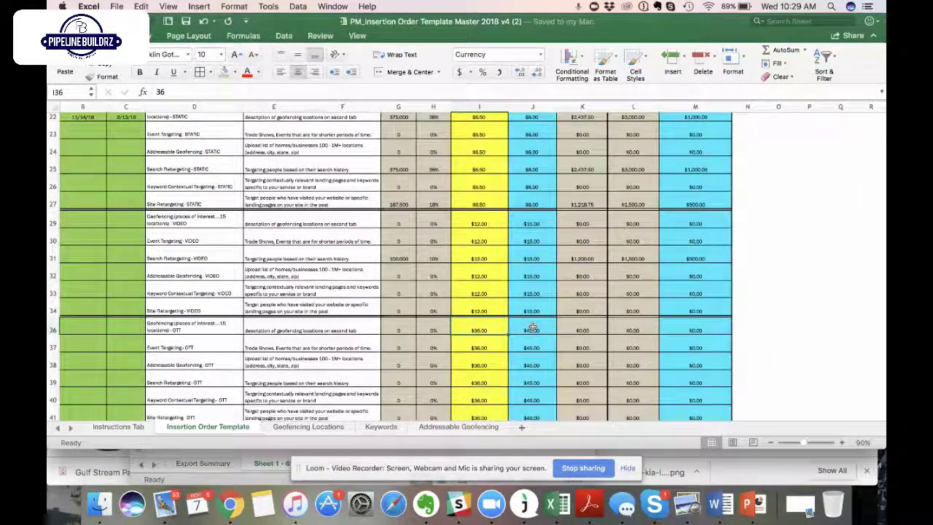
pyautogui.scroll(4, 556, 321)
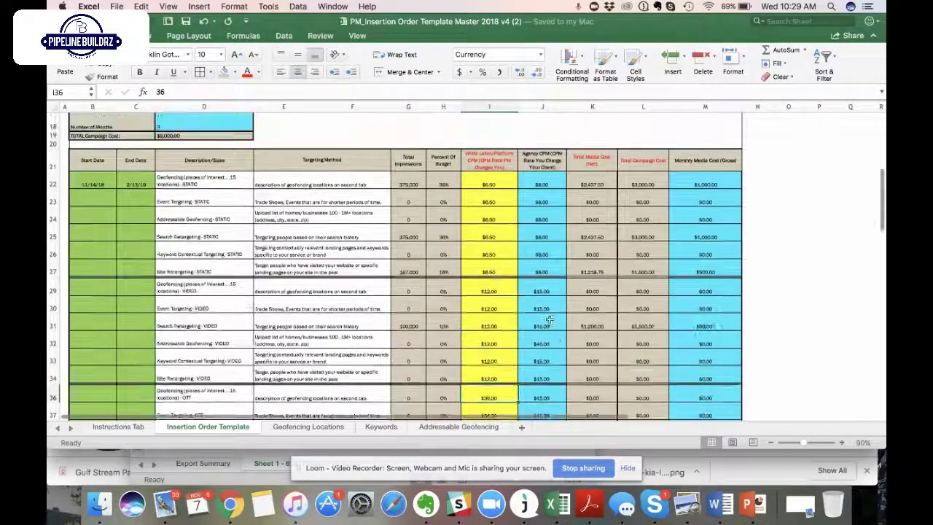
pyautogui.click(493, 187)
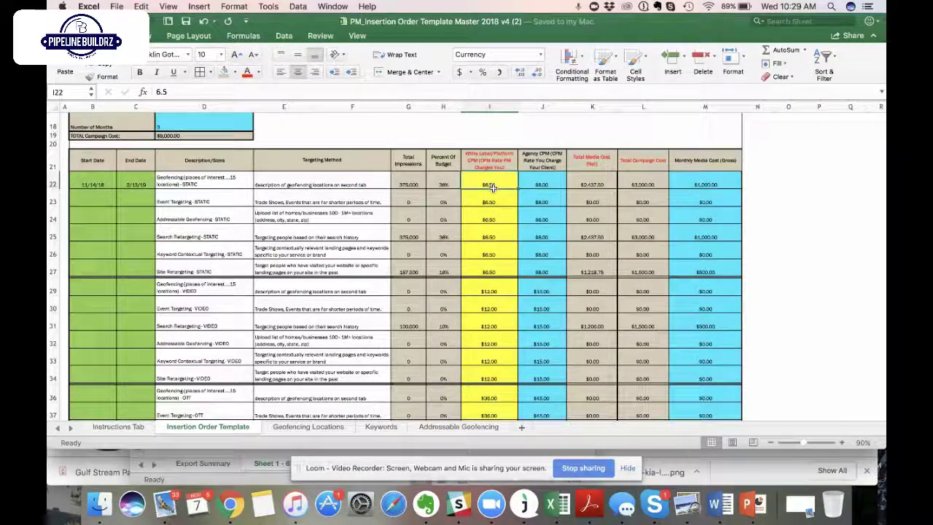
pyautogui.press('Up')
pyautogui.press('Down')
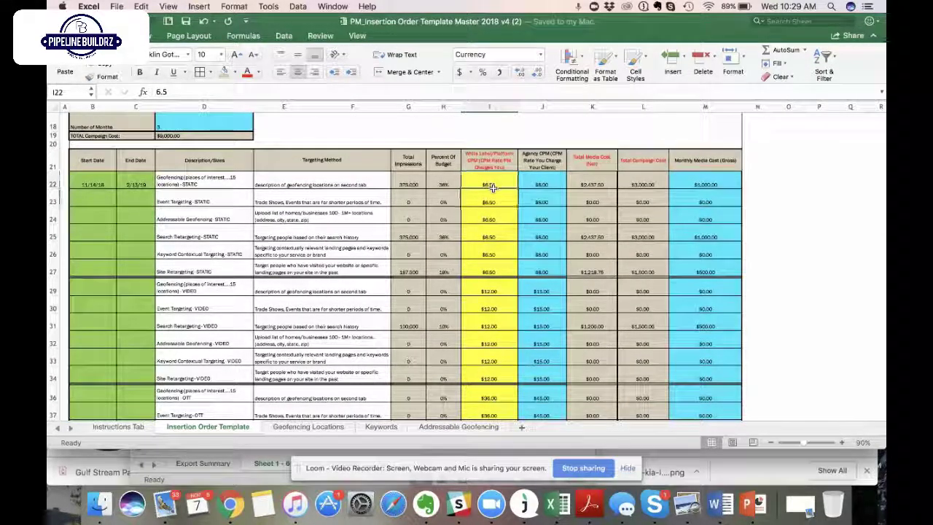
pyautogui.press('Down')
pyautogui.press('Down')
pyautogui.press('Down')
pyautogui.press('Down')
pyautogui.press('Down')
pyautogui.press('Down')
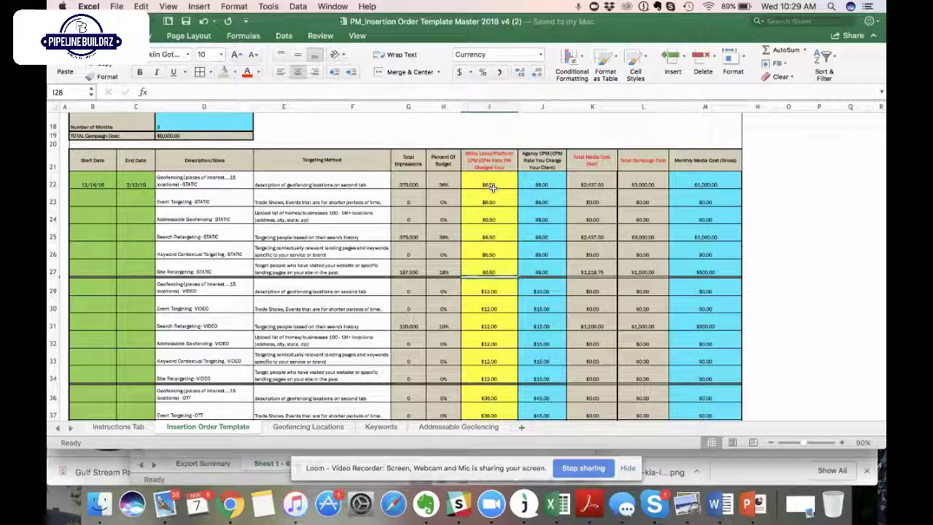
# Set the agency CPM of the static geofencing line to 9 and enter 8 for static event targeting.
pyautogui.press('Up')
pyautogui.press('Up')
pyautogui.press('Up')
pyautogui.press('Up')
pyautogui.press('Up')
pyautogui.press('Up')
pyautogui.press('Right')
pyautogui.write('9')
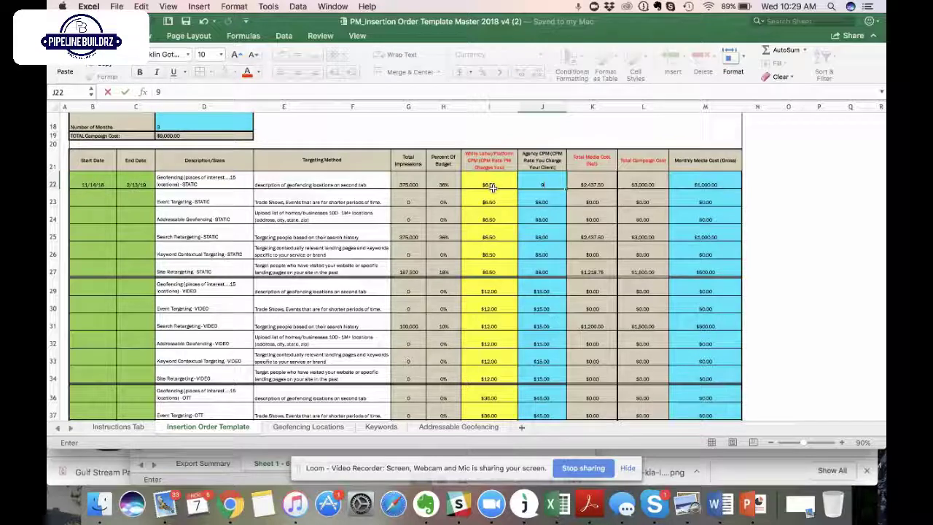
pyautogui.press('Return')
pyautogui.write('\\')
pyautogui.press('Return')
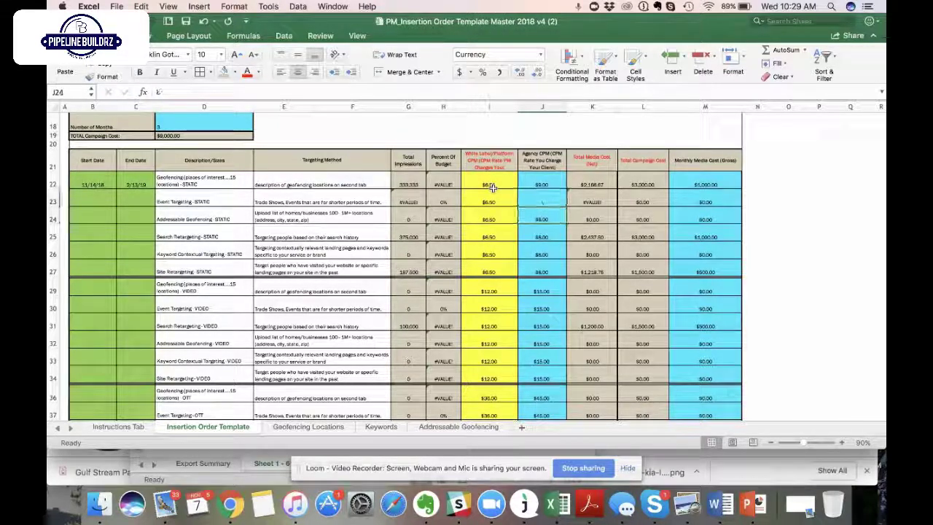
pyautogui.write('8')
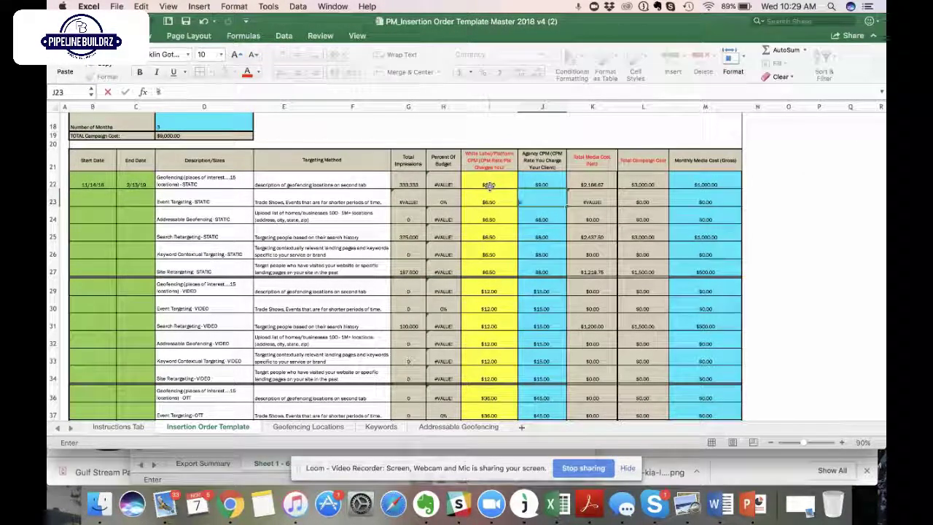
pyautogui.press('Return')
pyautogui.press('Return')
pyautogui.press('Return')
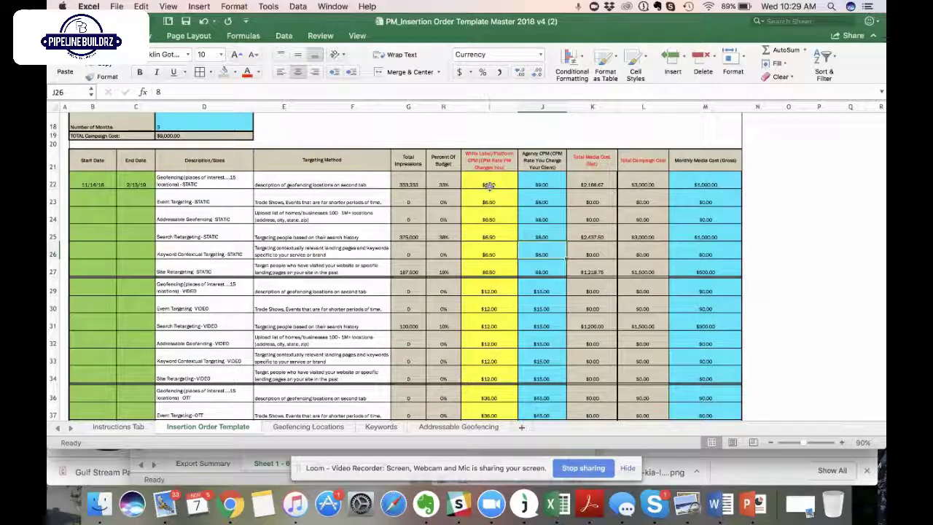
# Set the agency CPM of the static search retargeting line to 9.
pyautogui.press('Up')
pyautogui.write('9')
pyautogui.press('Return')
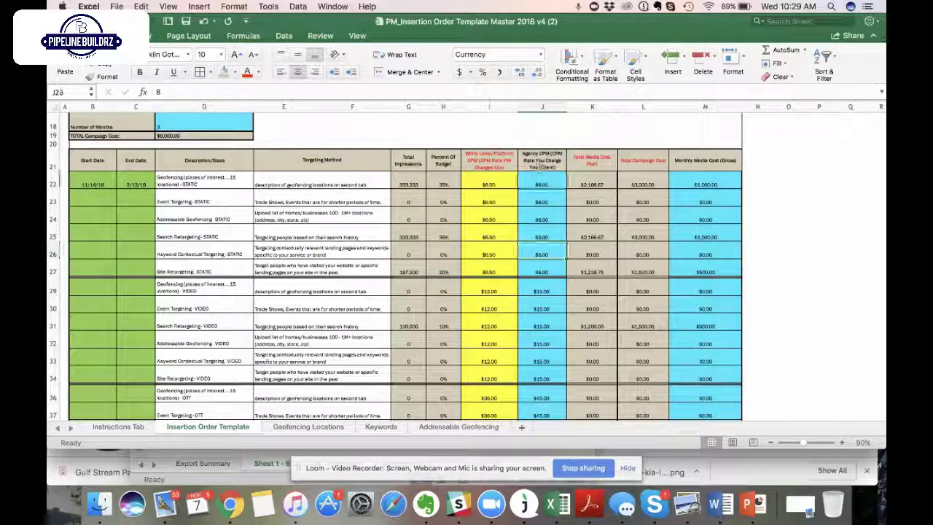
# Set the agency CPM of the static geofencing line to 10.
pyautogui.click(542, 184)
pyautogui.write('10')
pyautogui.press('Return')
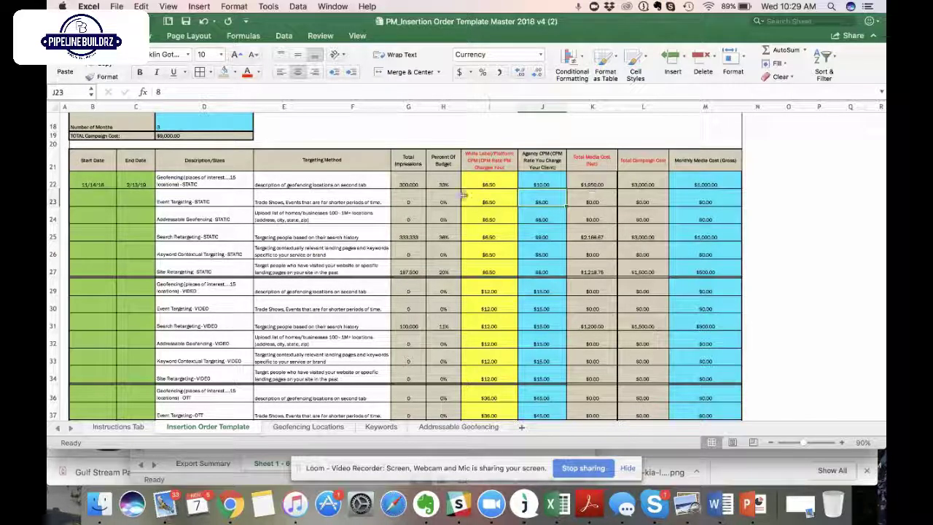
pyautogui.click(541, 185)
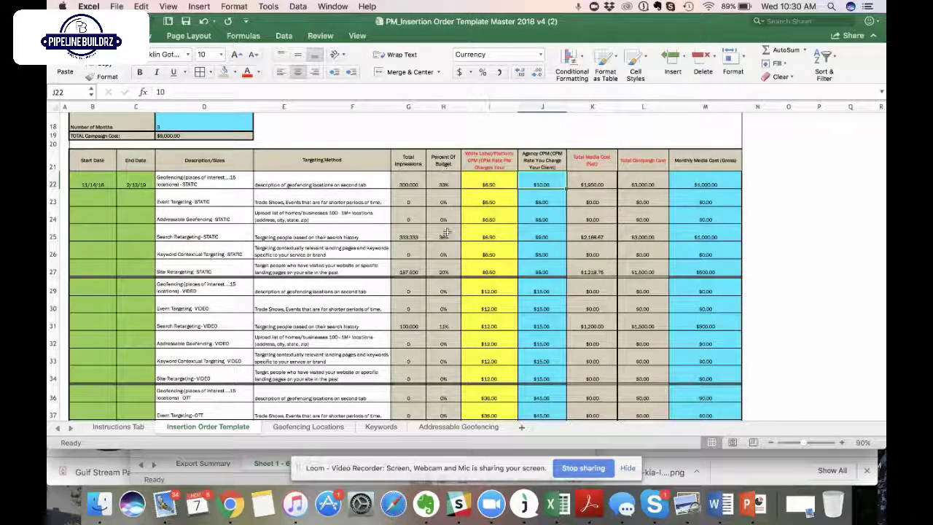
# Examine the percent of budget formula in the totals row of the campaign table.
pyautogui.scroll(-5, 446, 232)
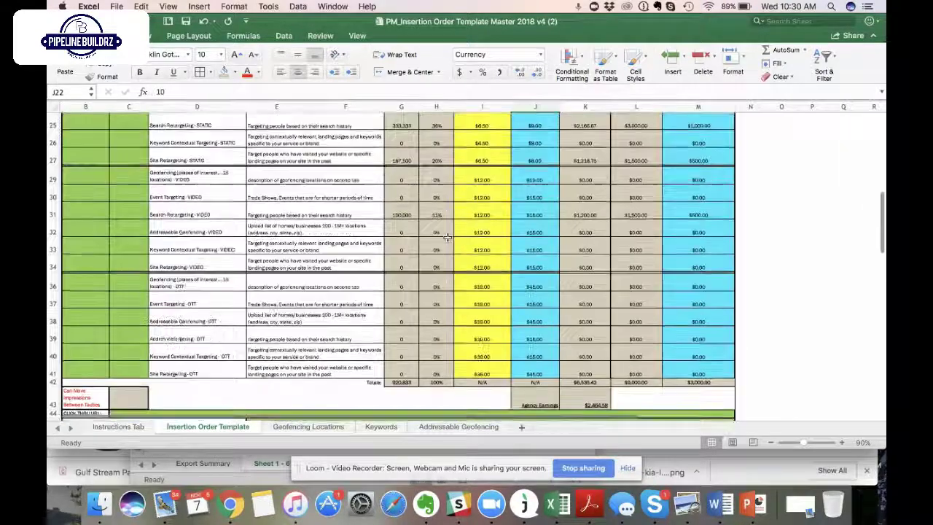
pyautogui.scroll(-1, 446, 237)
pyautogui.click(435, 374)
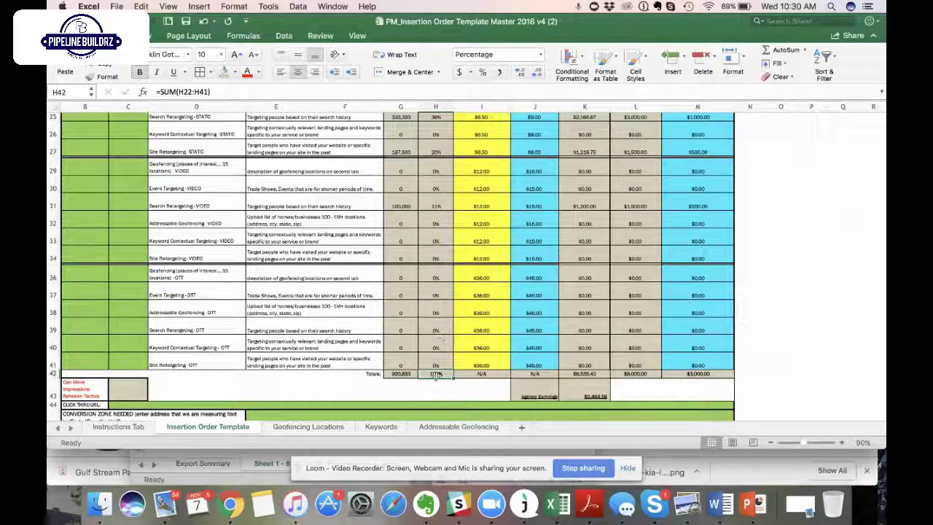
pyautogui.scroll(5, 435, 344)
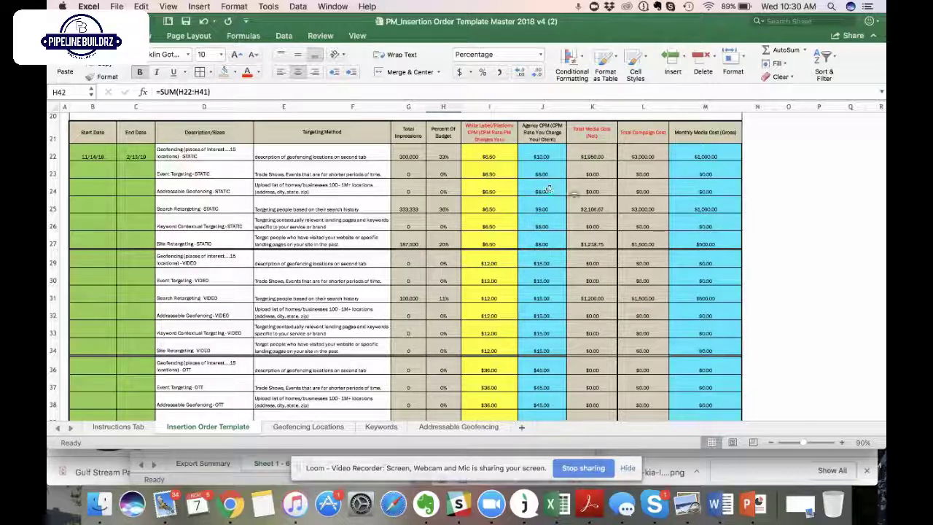
# Set the agency CPM of the static search retargeting and static site retargeting lines to 10.
pyautogui.click(544, 209)
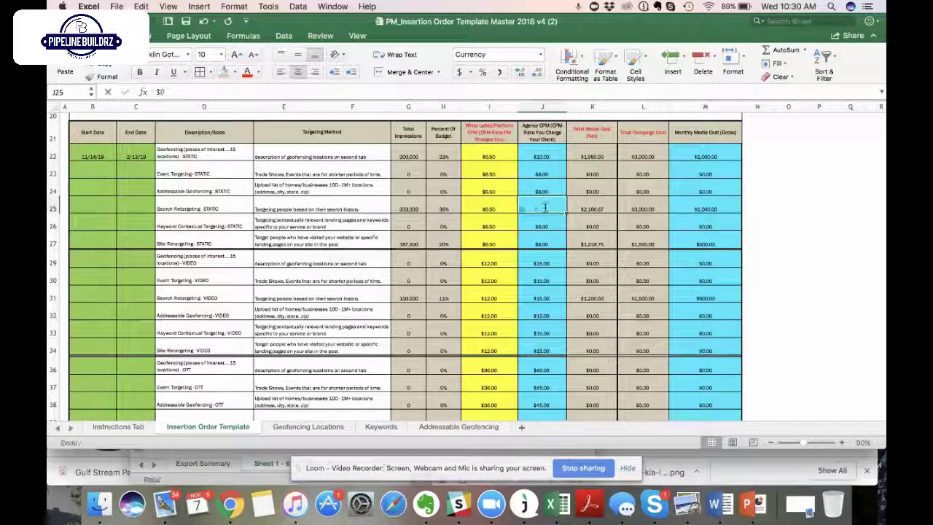
pyautogui.press('Return')
pyautogui.click(549, 238)
pyautogui.write('10')
pyautogui.press('Return')
# Set the monthly media cost of the video search retargeting line to 250.
pyautogui.scroll(-2, 547, 262)
pyautogui.click(547, 267)
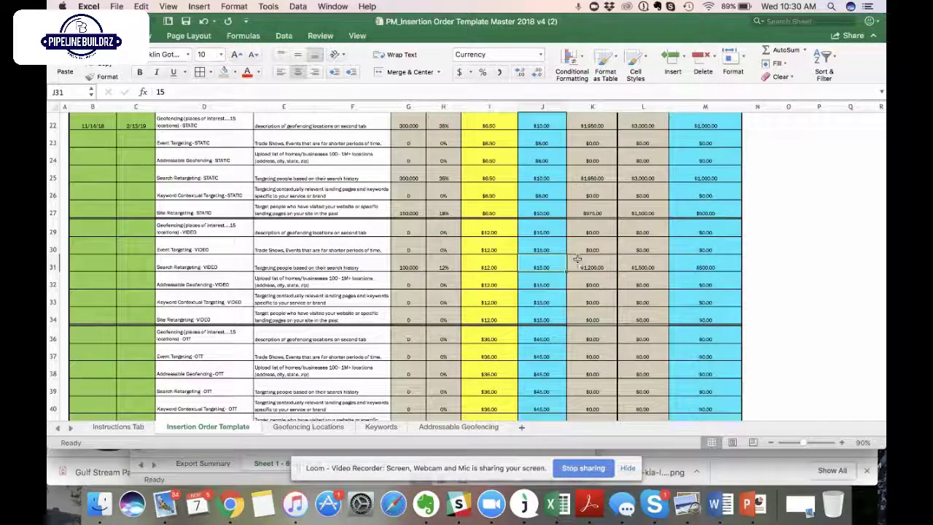
pyautogui.scroll(-3, 577, 259)
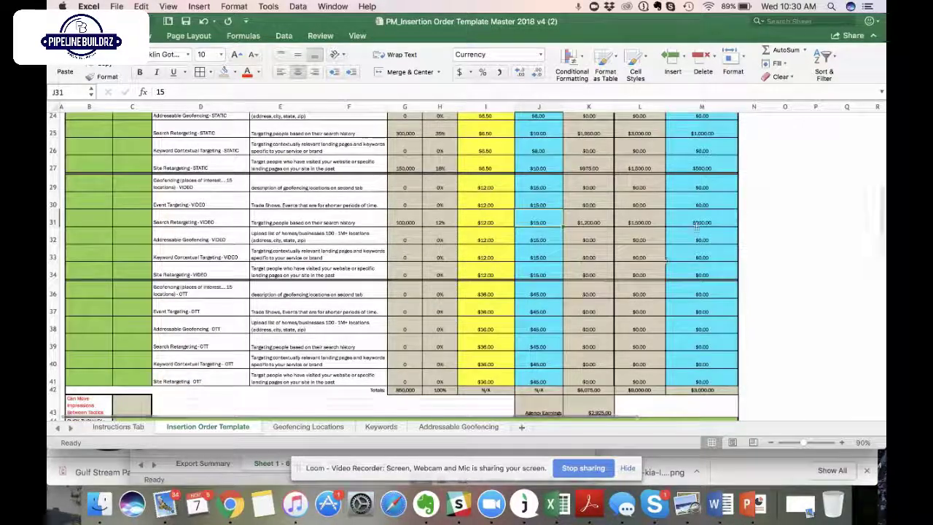
pyautogui.click(697, 223)
pyautogui.write('250')
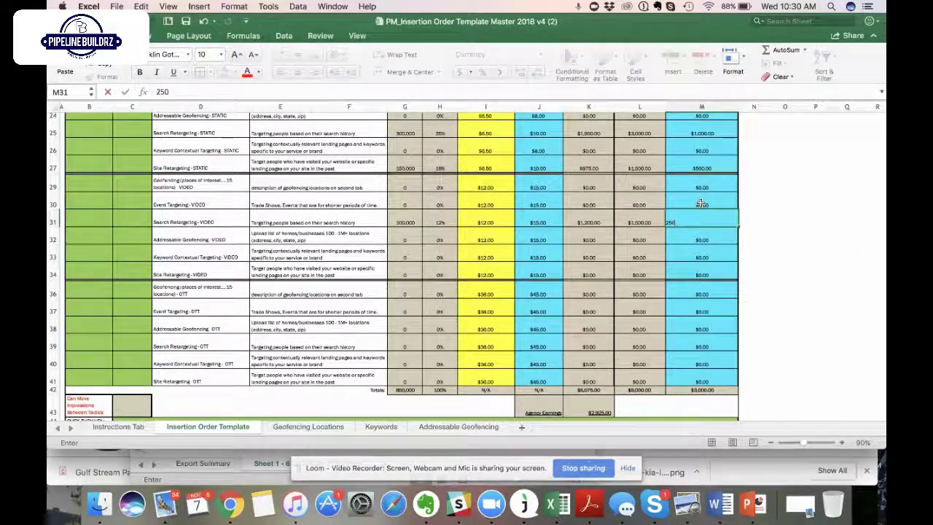
# Set the monthly media cost of the OTT geofencing line to 250.
pyautogui.click(700, 294)
pyautogui.write('2')
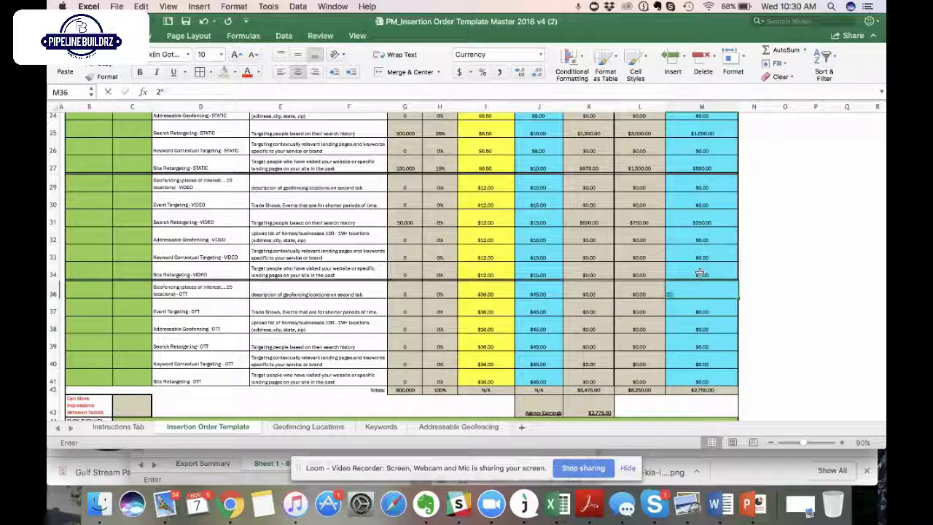
pyautogui.write('50')
pyautogui.press('Return')
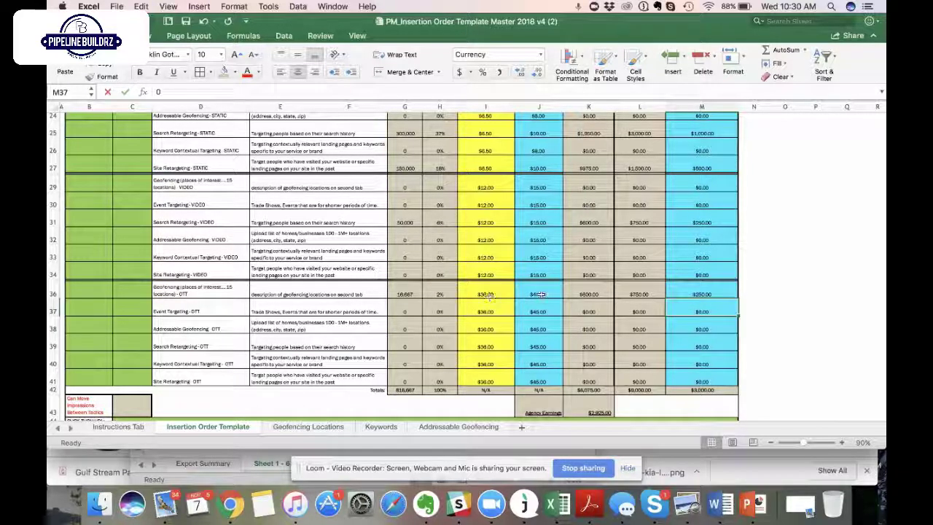
pyautogui.scroll(-1, 540, 295)
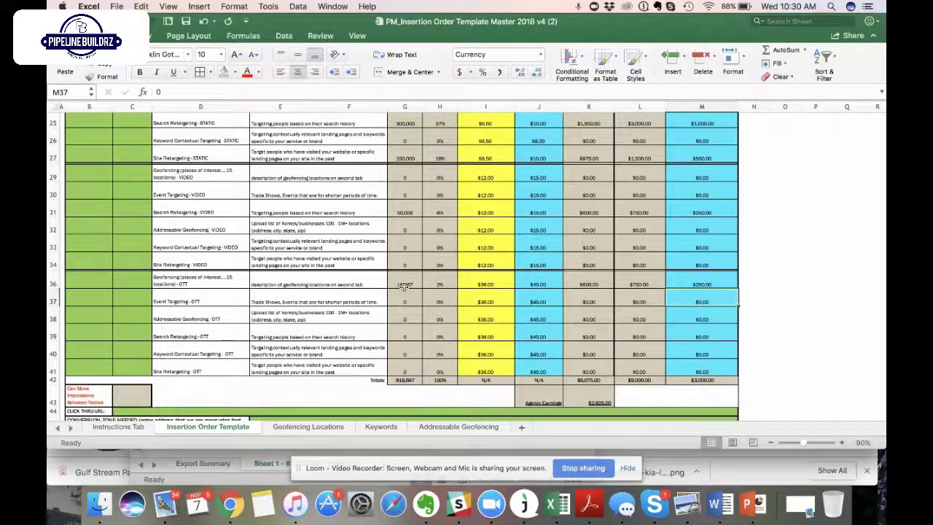
# Copy the start and end dates of the static geofencing line to the static search retargeting and static site retargeting lines.
pyautogui.scroll(5, 405, 286)
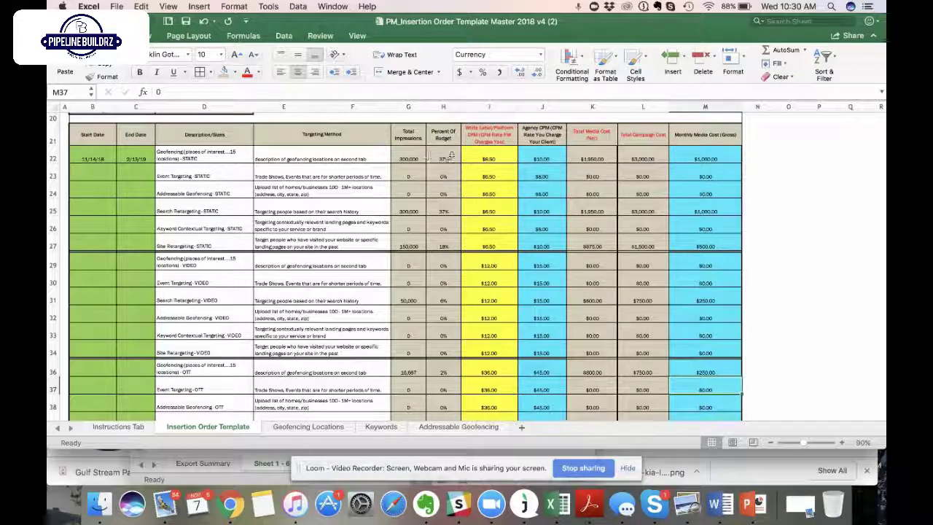
pyautogui.click(95, 159)
pyautogui.moveTo(95, 159); pyautogui.dragTo(135, 159)
pyautogui.press('super+c')
pyautogui.click(99, 212)
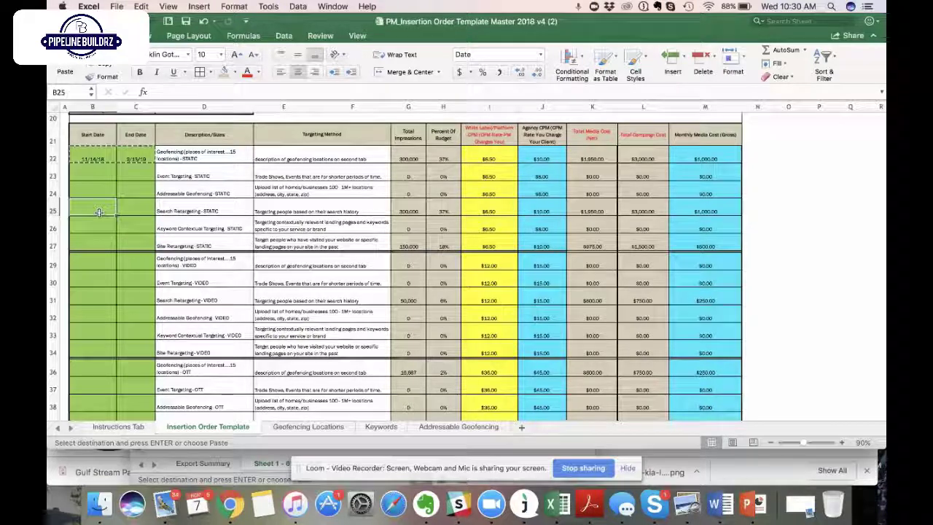
pyautogui.press('super+v')
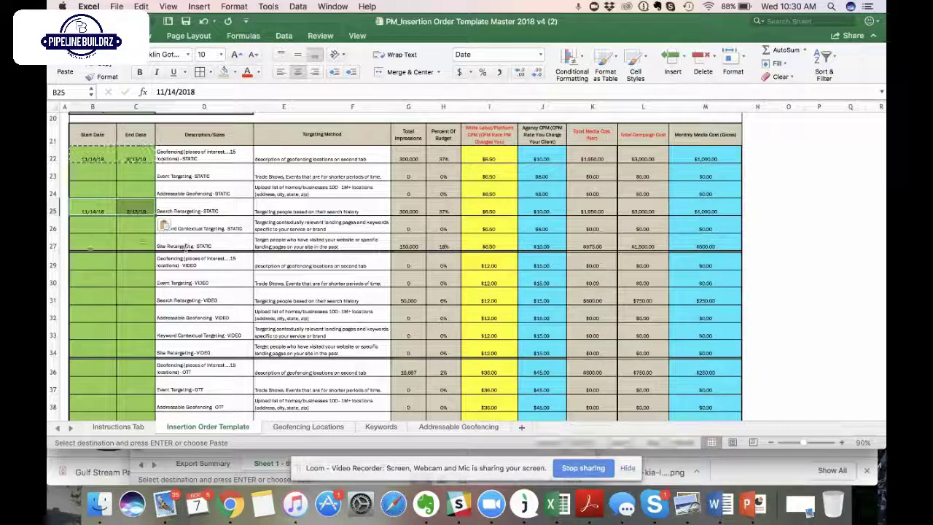
pyautogui.click(90, 246)
pyautogui.press('super+v')
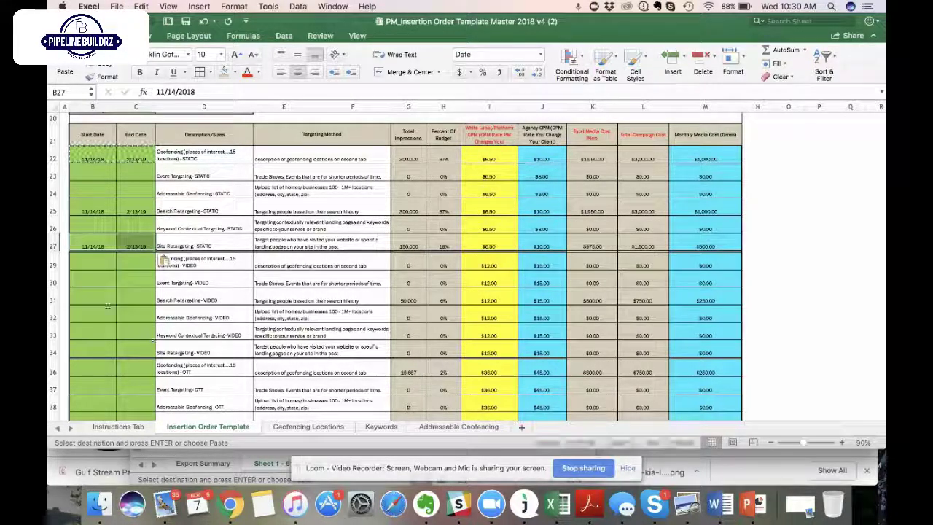
# Paste the copied start and end dates into the video search retargeting and OTT geofencing lines.
pyautogui.click(107, 305)
pyautogui.press('super+v')
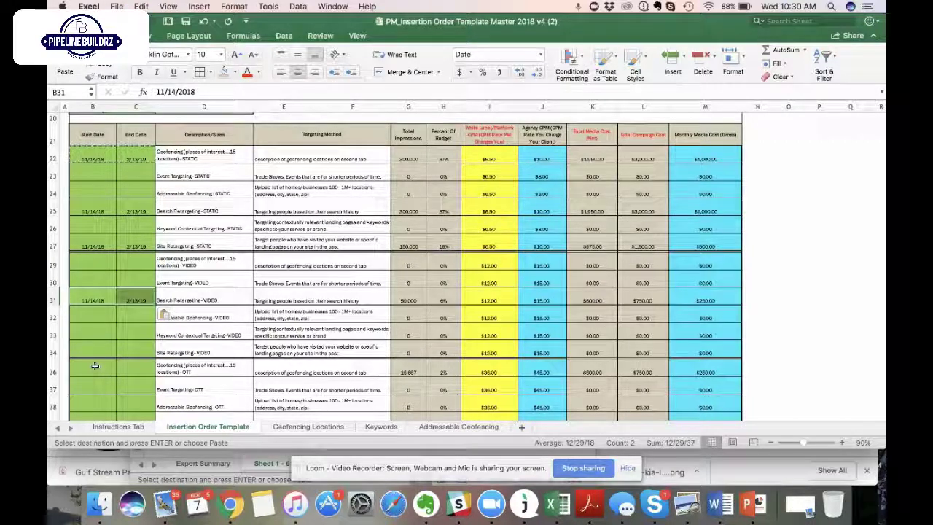
pyautogui.click(95, 366)
pyautogui.press('super+v')
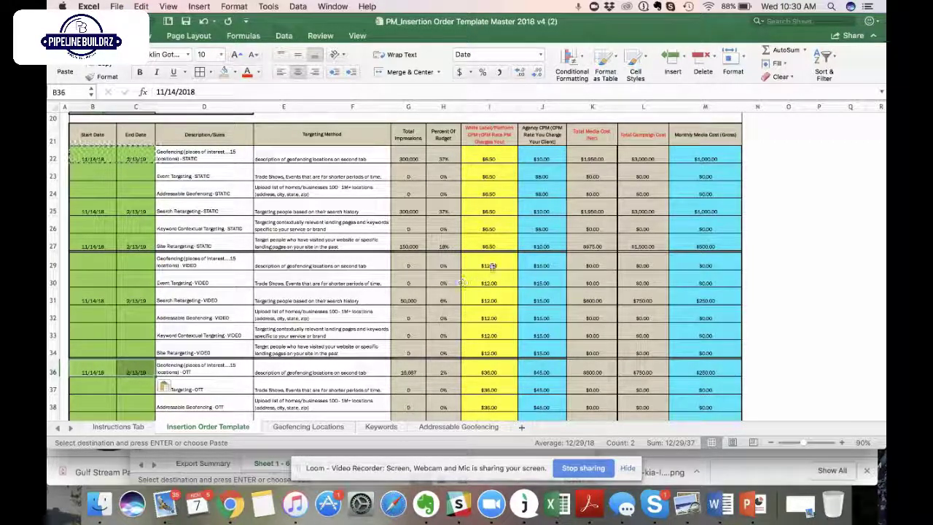
# Examine the white label CPM of static geofencing and the monthly media cost column down to its total formula.
pyautogui.click(489, 160)
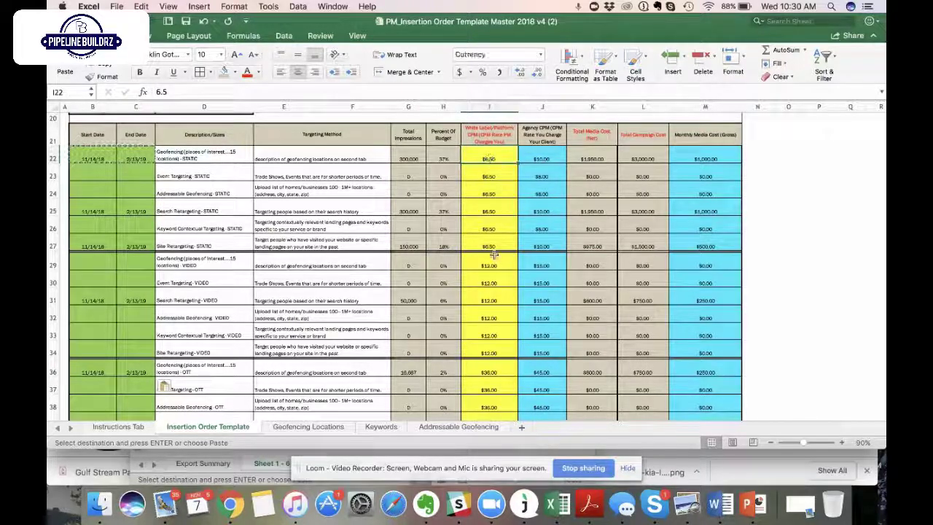
pyautogui.scroll(3, 494, 255)
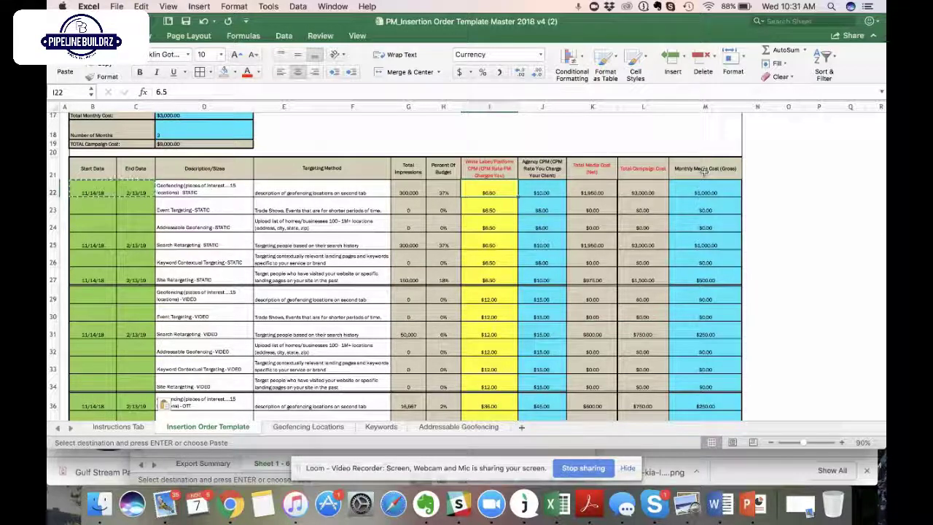
pyautogui.click(704, 170)
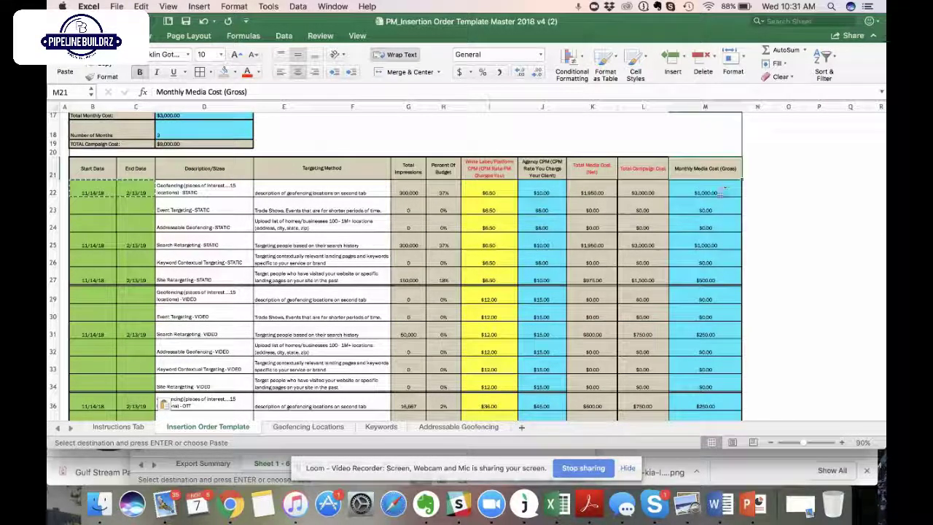
pyautogui.click(709, 191)
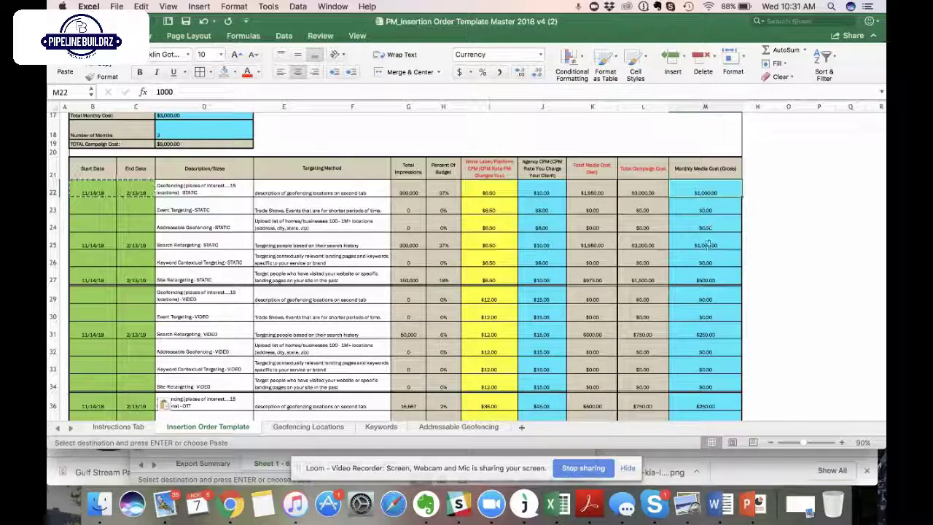
pyautogui.scroll(-3, 707, 248)
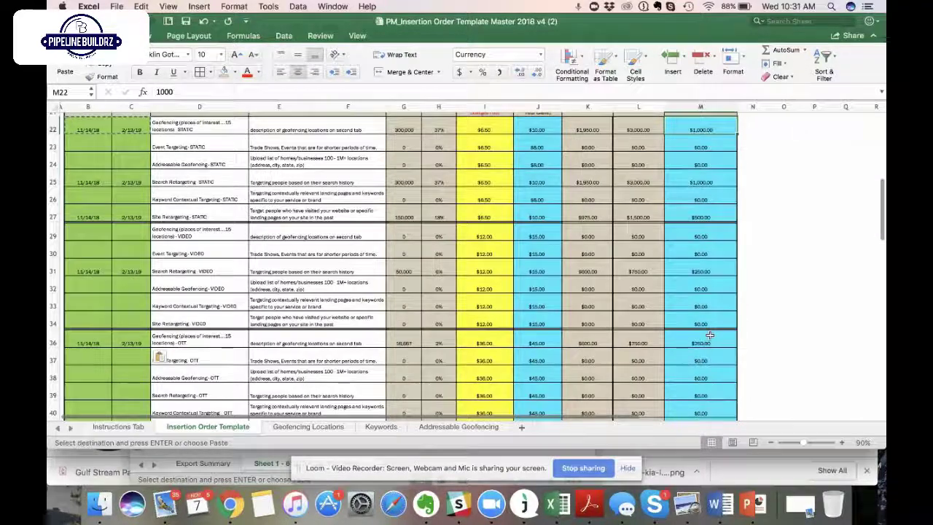
pyautogui.scroll(-5, 709, 334)
pyautogui.click(700, 344)
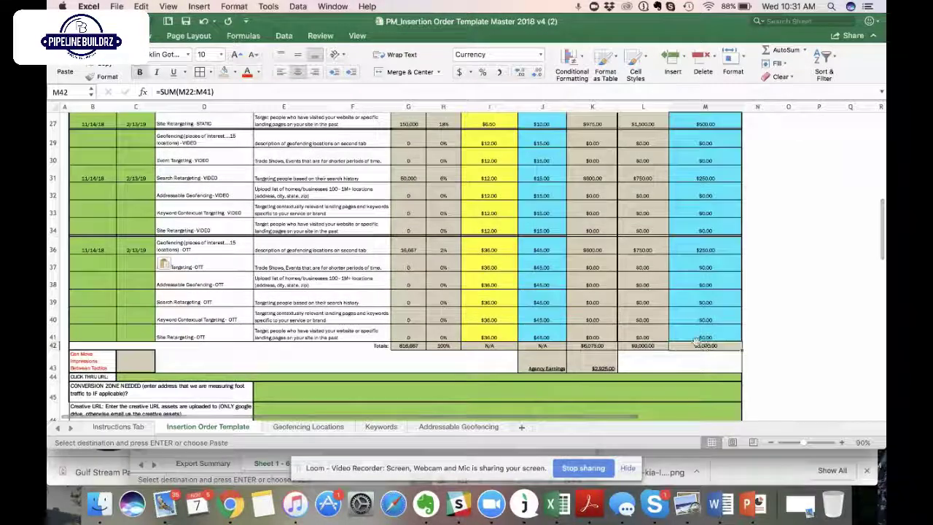
# Compare the total campaign cost formula in the totals row with the total campaign cost in the Campaign Information section.
pyautogui.scroll(5, 324, 179)
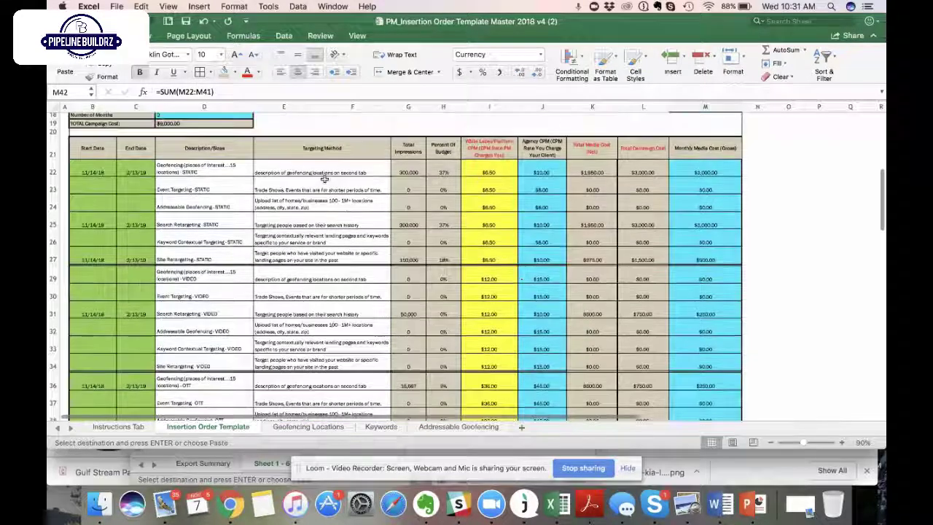
pyautogui.scroll(2, 325, 179)
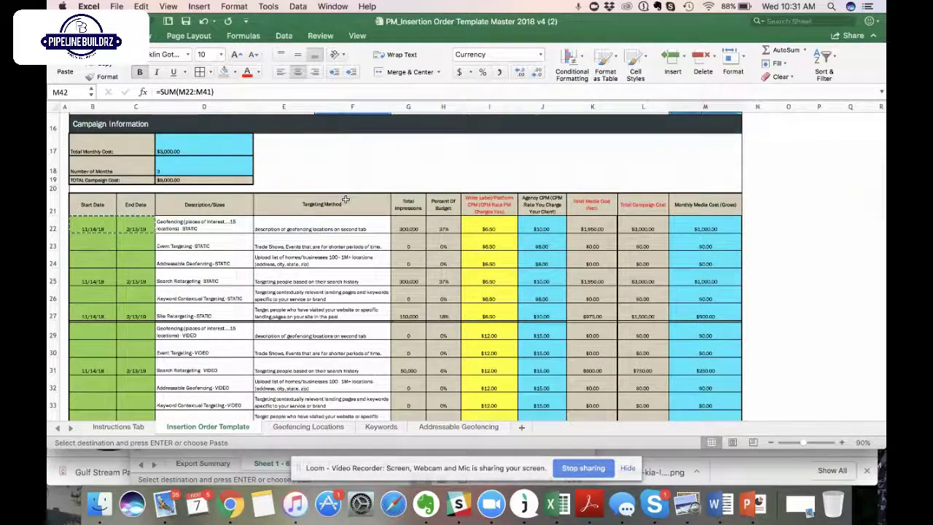
pyautogui.scroll(-1, 344, 197)
pyautogui.scroll(-10, 345, 200)
pyautogui.click(634, 263)
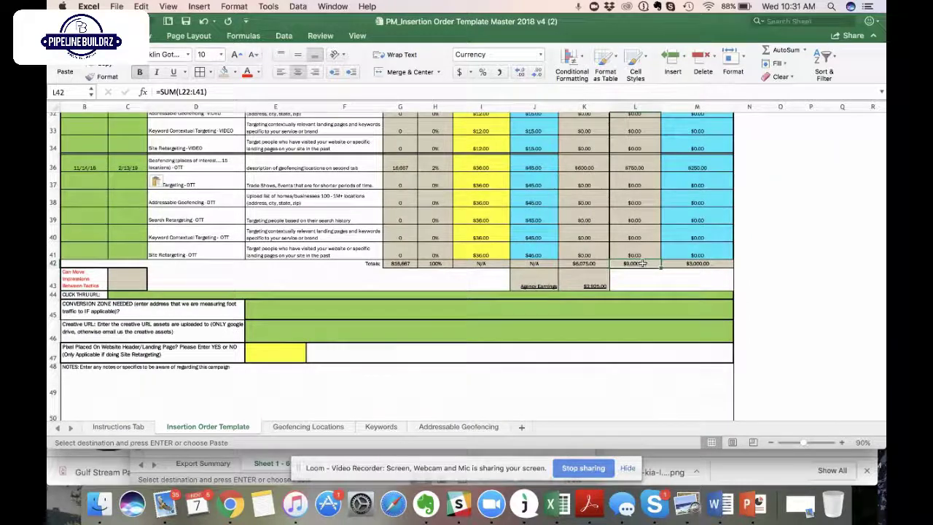
pyautogui.scroll(15, 552, 239)
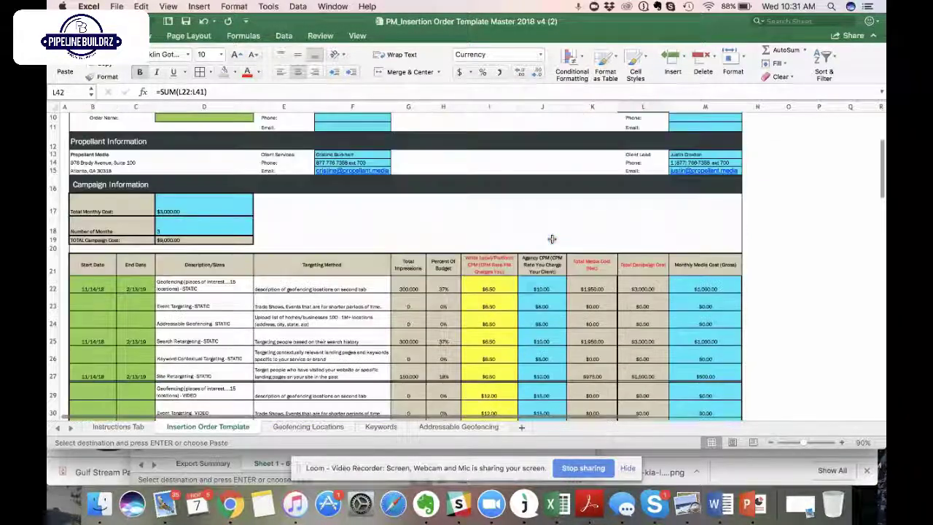
pyautogui.click(193, 256)
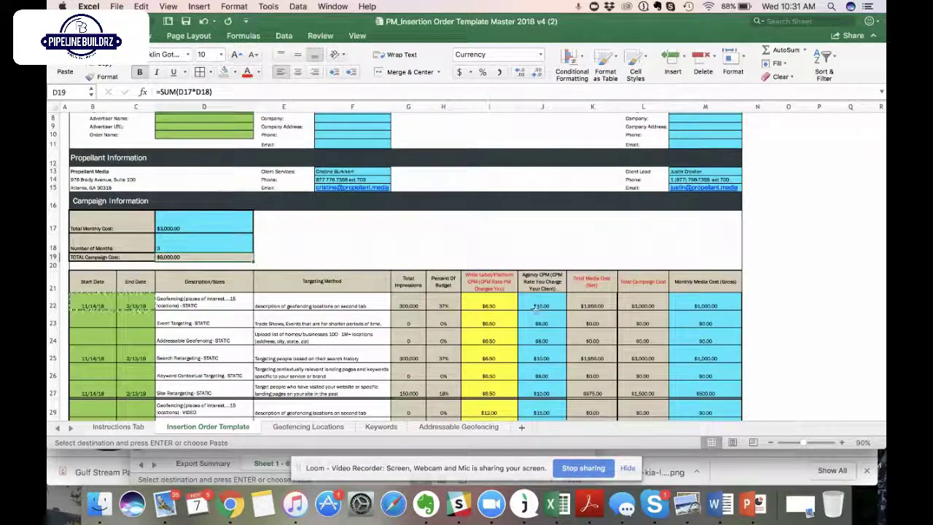
# Examine the net total media cost formula of the static geofencing line and the media and campaign cost formulas in the totals row.
pyautogui.click(592, 281)
pyautogui.scroll(-3, 594, 280)
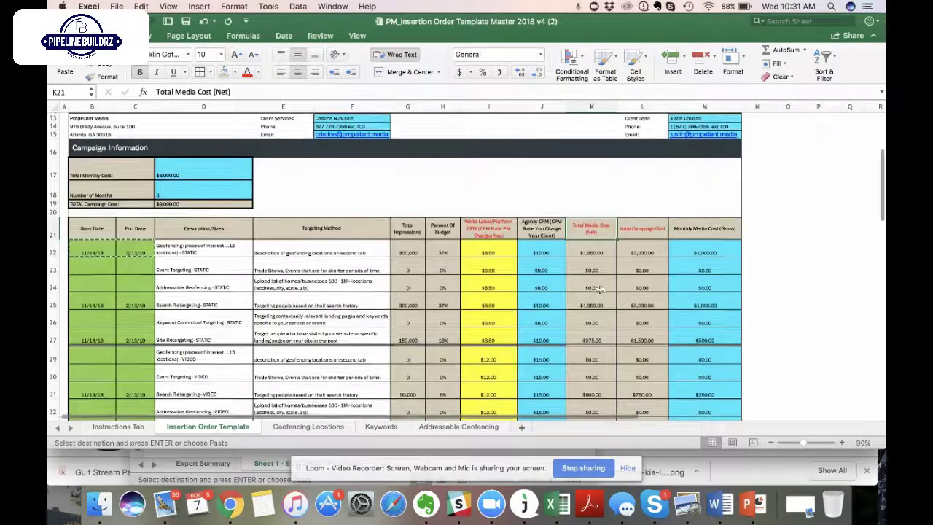
pyautogui.click(596, 252)
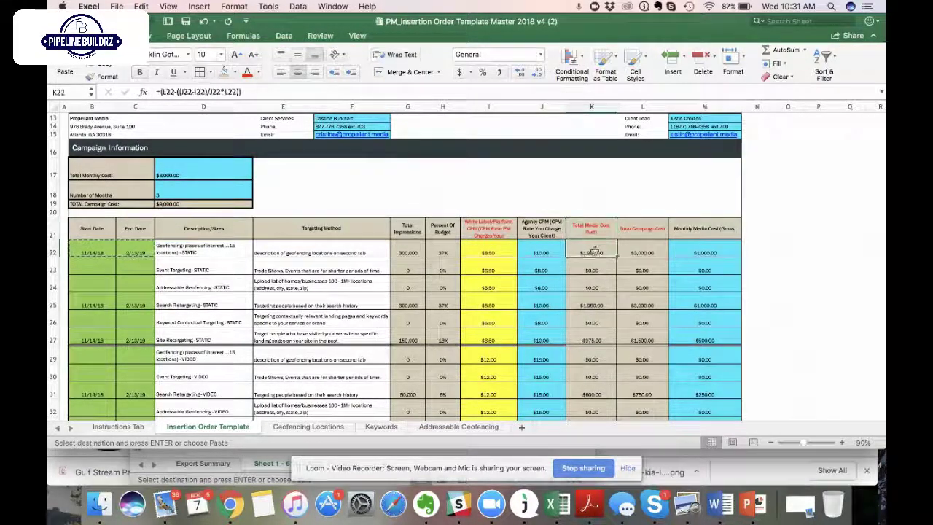
pyautogui.click(592, 228)
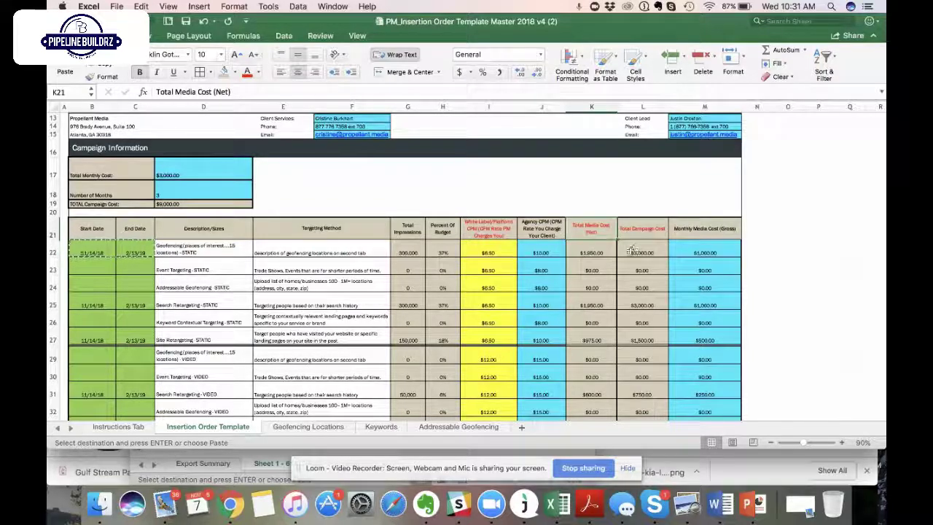
pyautogui.scroll(-10, 605, 335)
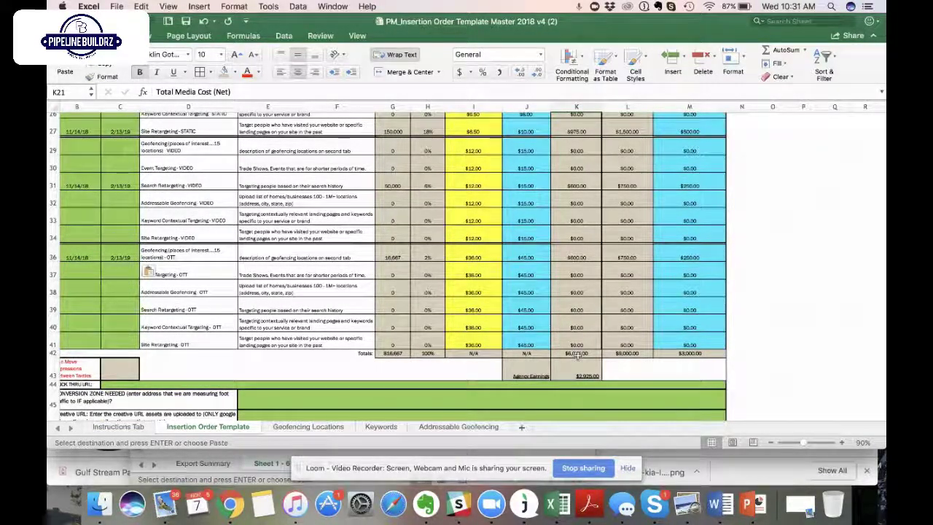
pyautogui.click(617, 355)
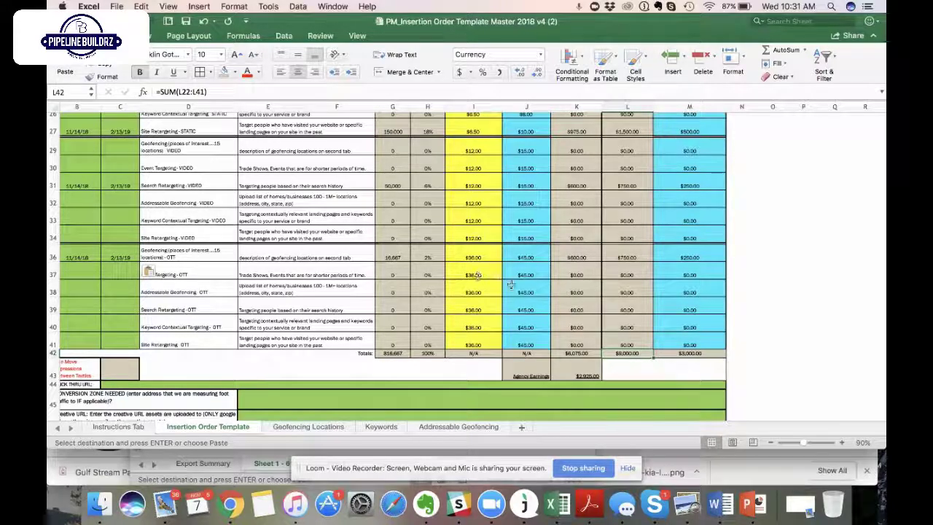
pyautogui.scroll(3, 525, 221)
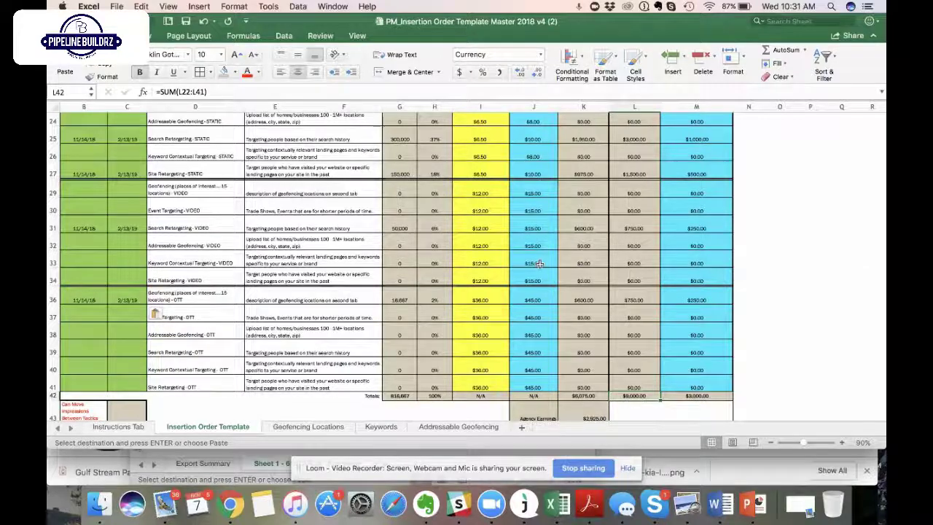
pyautogui.scroll(-2, 537, 266)
pyautogui.scroll(-2, 589, 317)
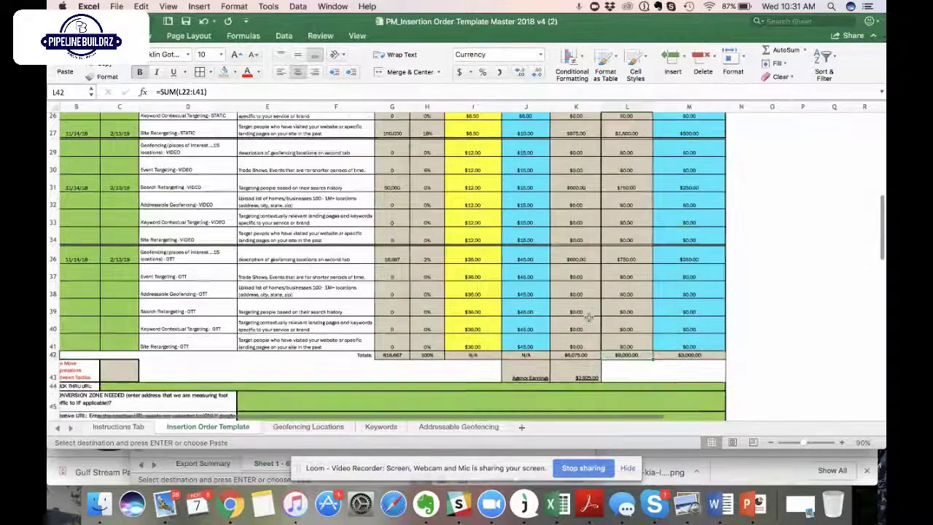
pyautogui.click(576, 353)
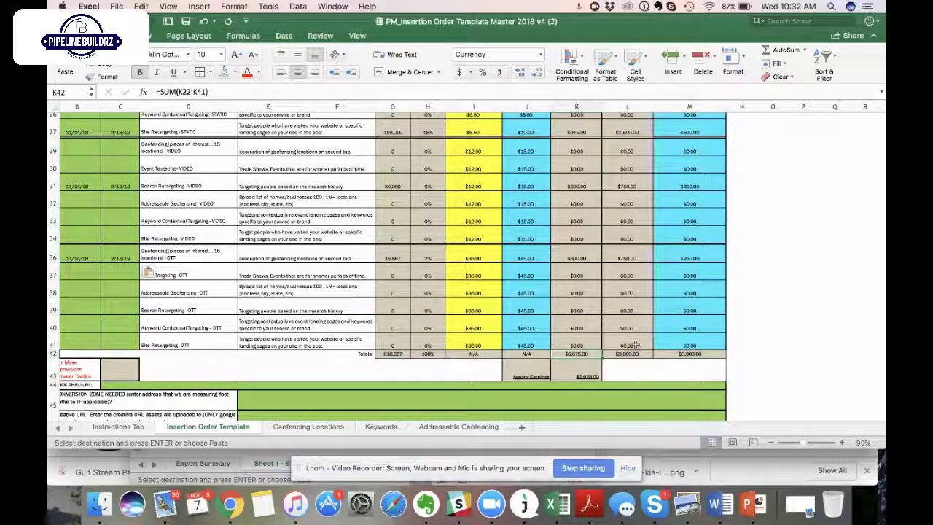
# Examine the agency earnings formula and the total media cost and total campaign cost cells it draws on.
pyautogui.click(531, 375)
pyautogui.press('Right')
pyautogui.click(540, 374)
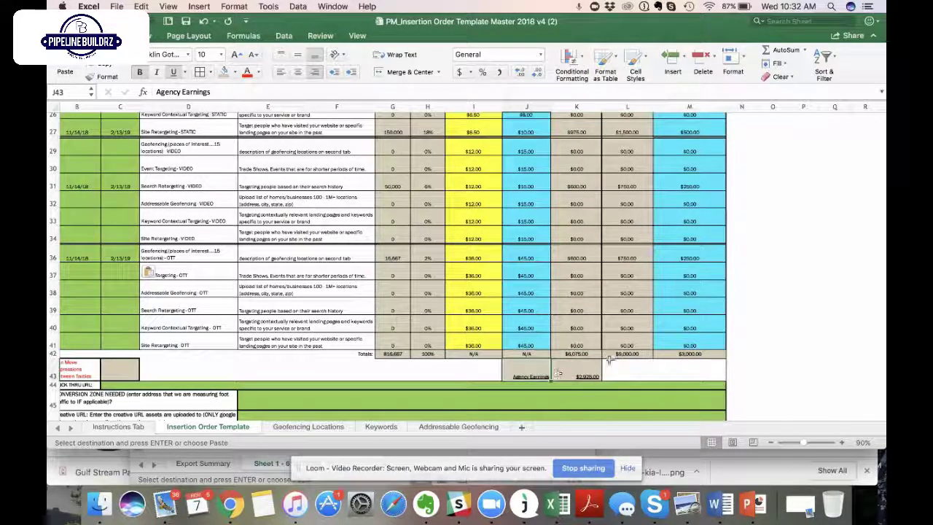
pyautogui.click(575, 354)
pyautogui.press('Right')
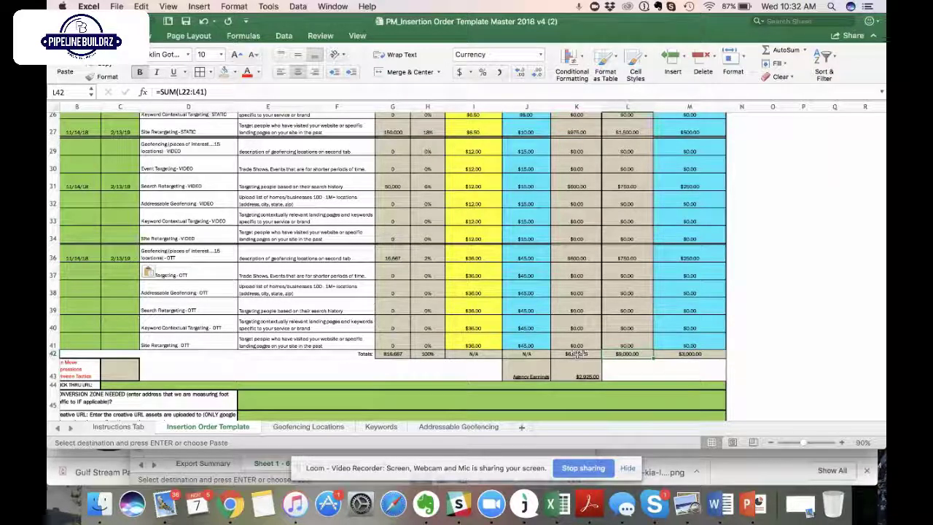
pyautogui.click(596, 370)
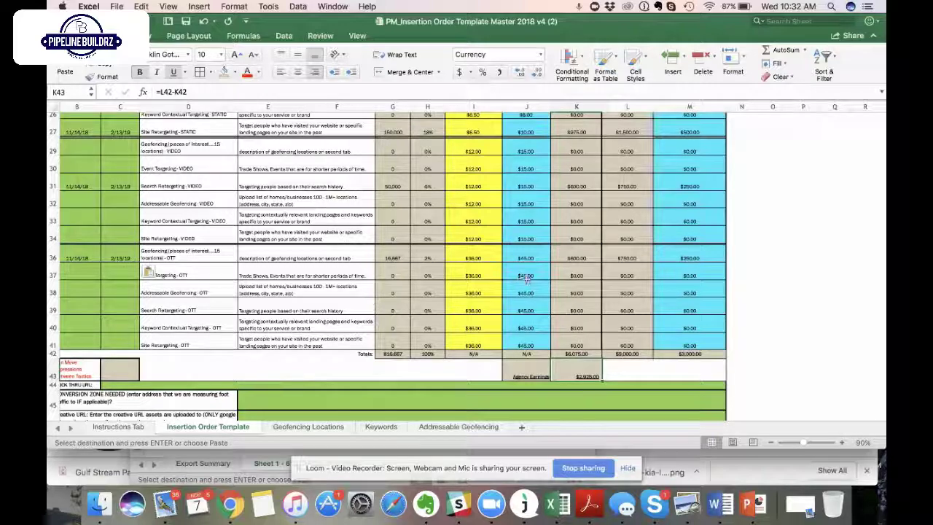
pyautogui.scroll(2, 527, 277)
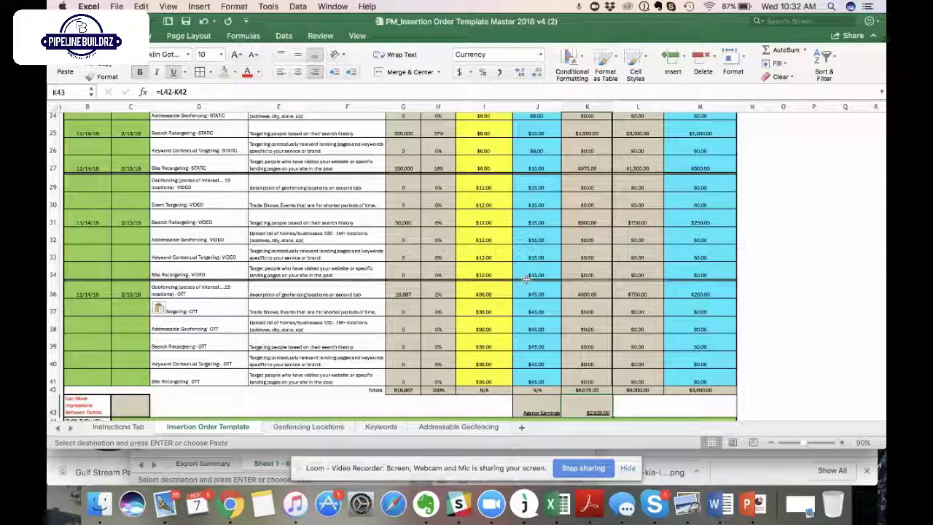
# Examine the white label CPM, agency CPM and monthly media cost of the static geofencing line against the other tactics.
pyautogui.scroll(-4, 526, 278)
pyautogui.click(149, 280)
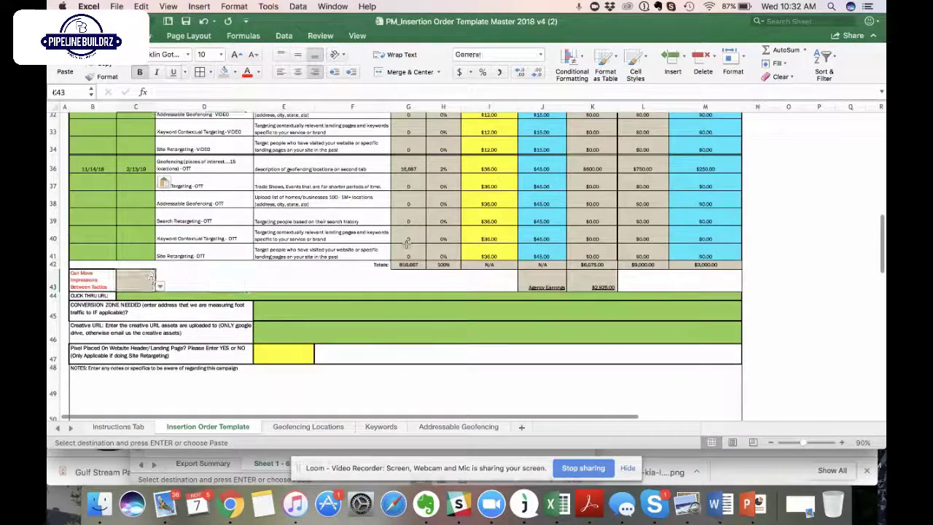
pyautogui.click(488, 256)
pyautogui.click(373, 260)
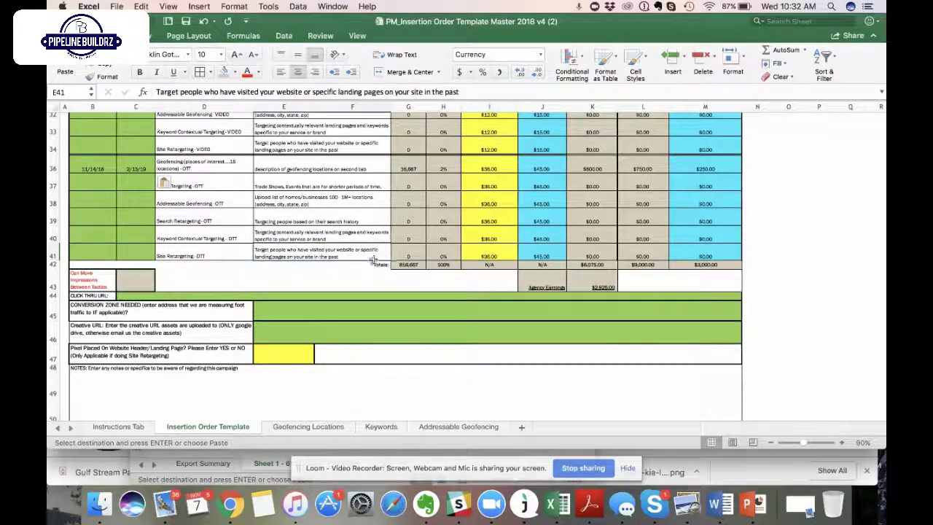
pyautogui.scroll(7, 556, 188)
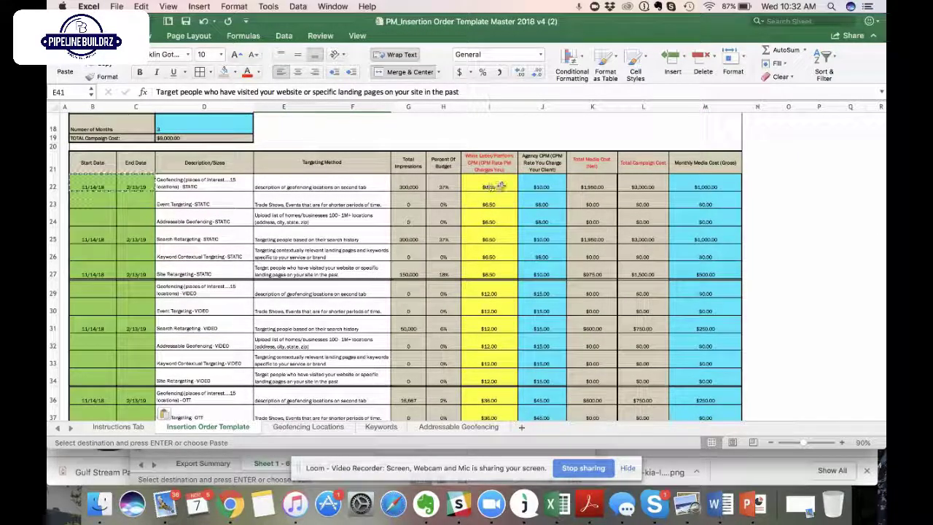
pyautogui.click(499, 186)
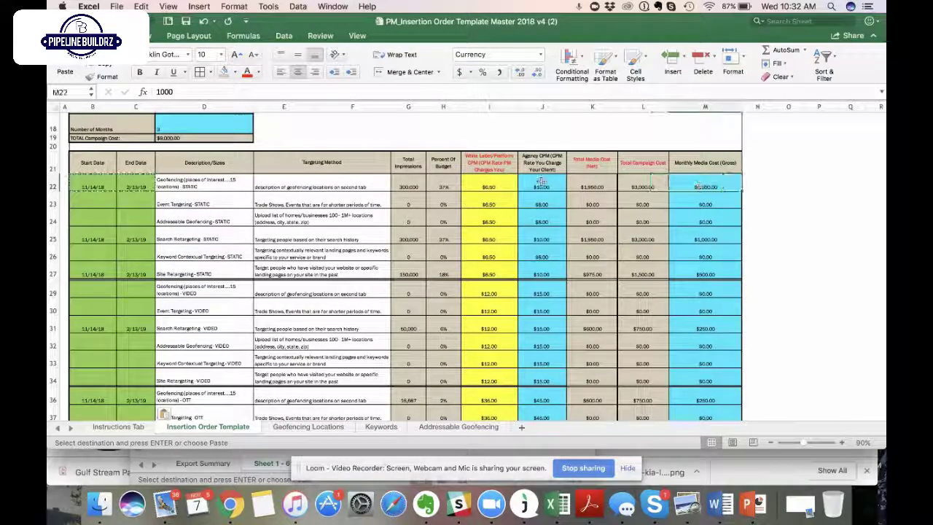
pyautogui.click(526, 192)
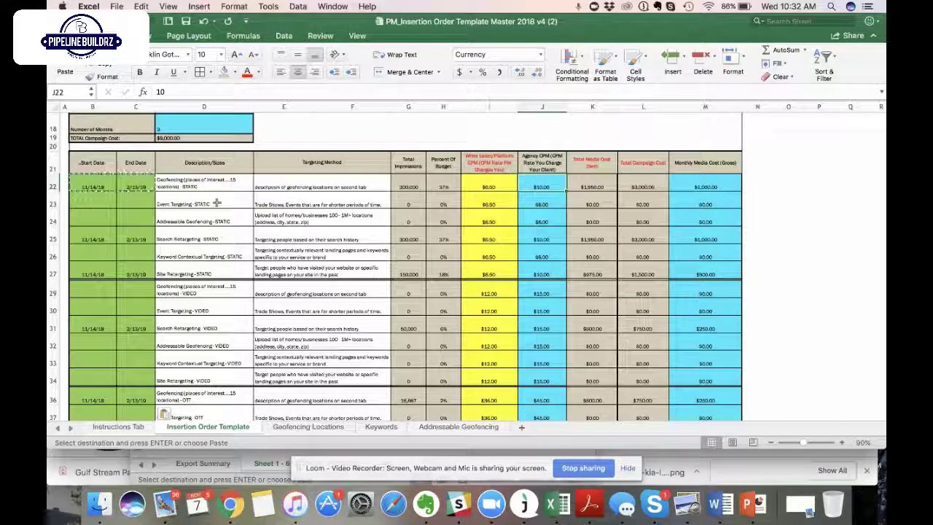
pyautogui.scroll(-3, 328, 226)
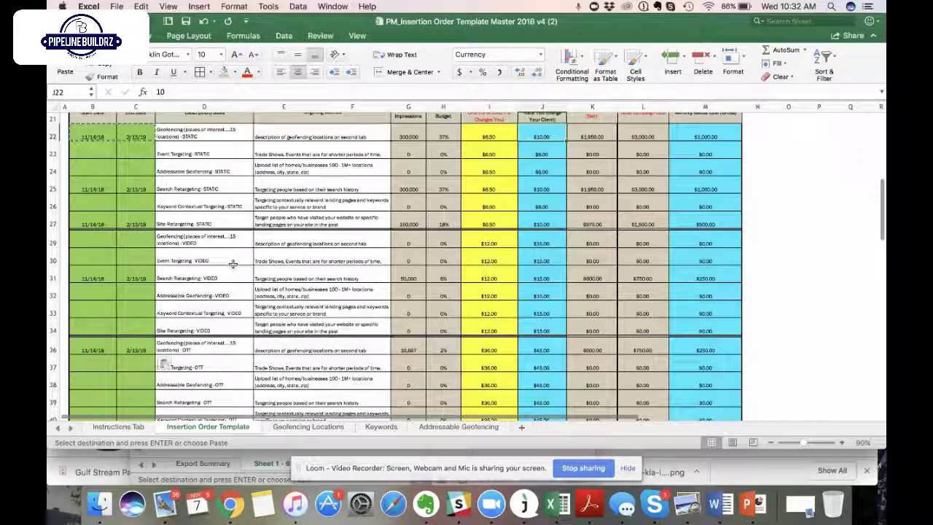
pyautogui.scroll(3, 420, 192)
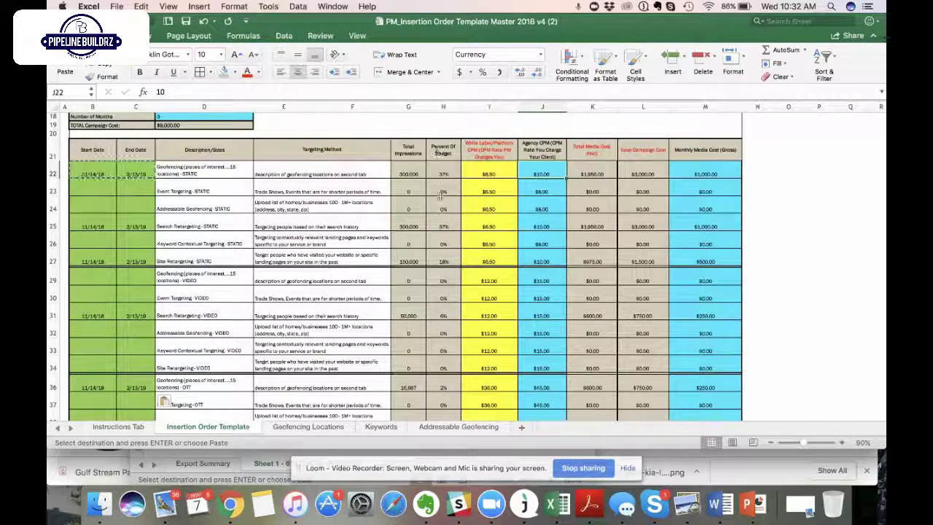
pyautogui.scroll(-10, 441, 195)
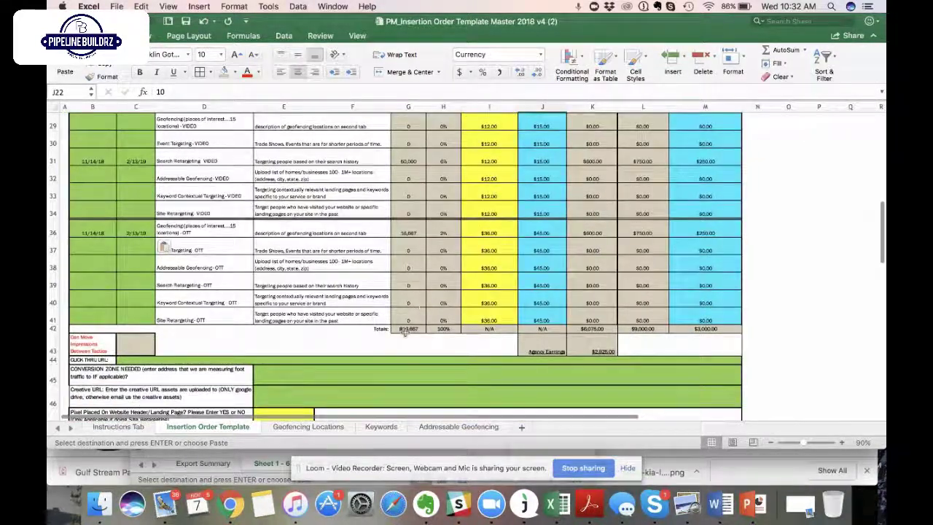
# Examine the "Can Move Impressions Between Tactics" label and its answer cell below the totals row.
pyautogui.scroll(-1, 291, 325)
pyautogui.click(135, 319)
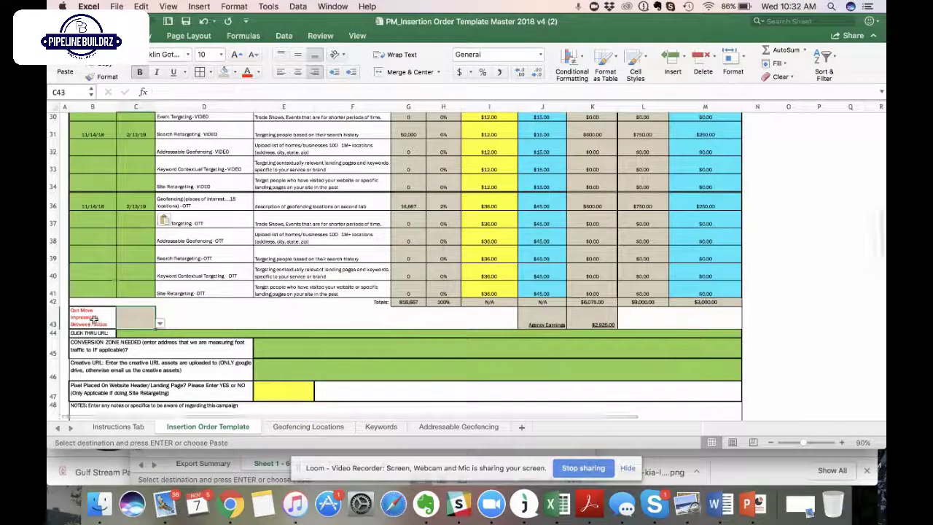
pyautogui.click(88, 317)
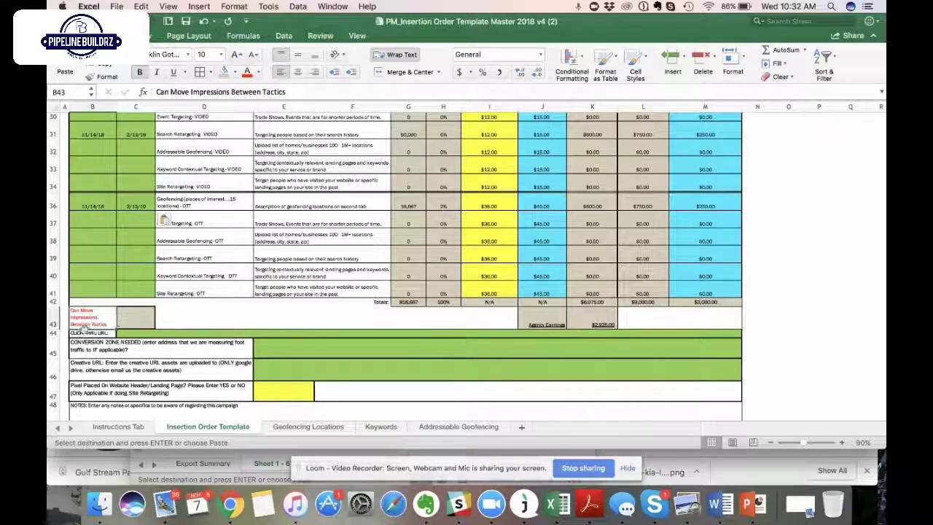
pyautogui.click(133, 314)
pyautogui.press('cmd+v')
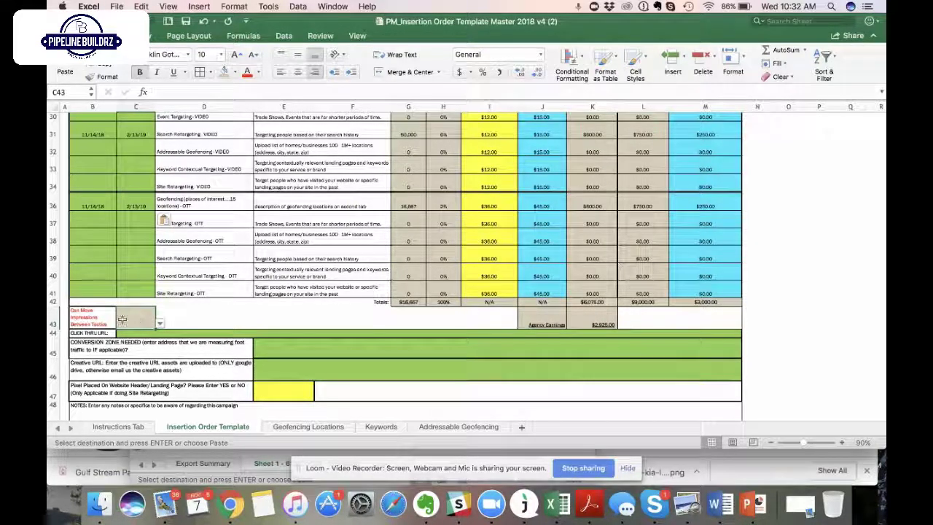
pyautogui.click(274, 323)
pyautogui.click(341, 319)
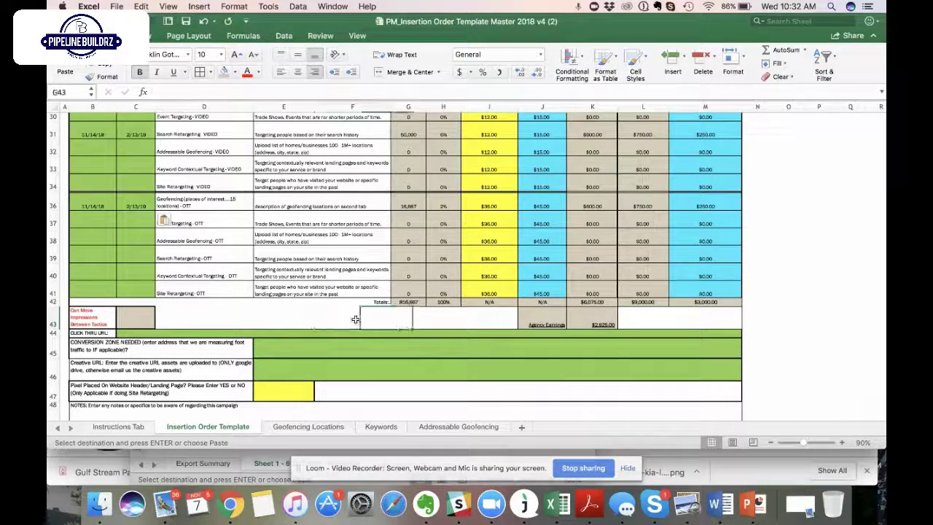
pyautogui.click(284, 321)
pyautogui.click(175, 321)
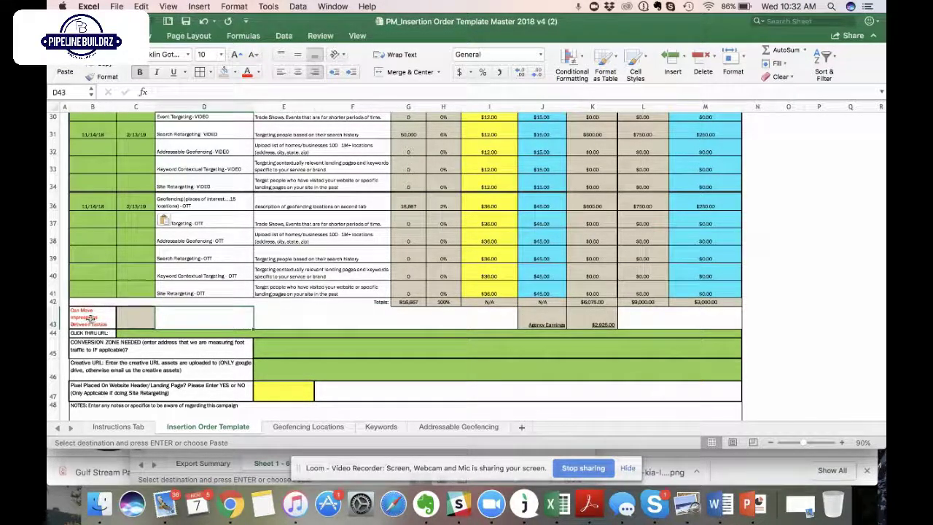
pyautogui.click(129, 318)
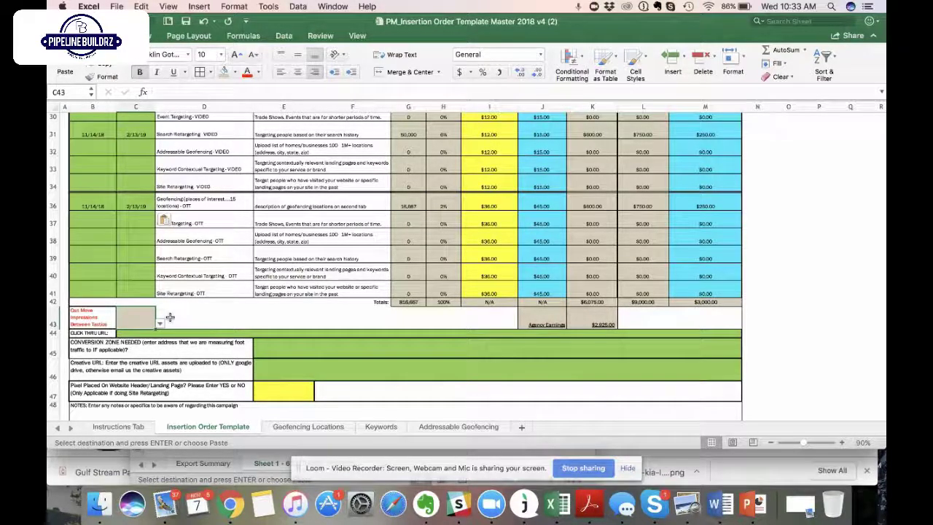
# Examine the click-through URL row and the conversion zone row with their entry fields.
pyautogui.scroll(-2, 169, 317)
pyautogui.click(93, 306)
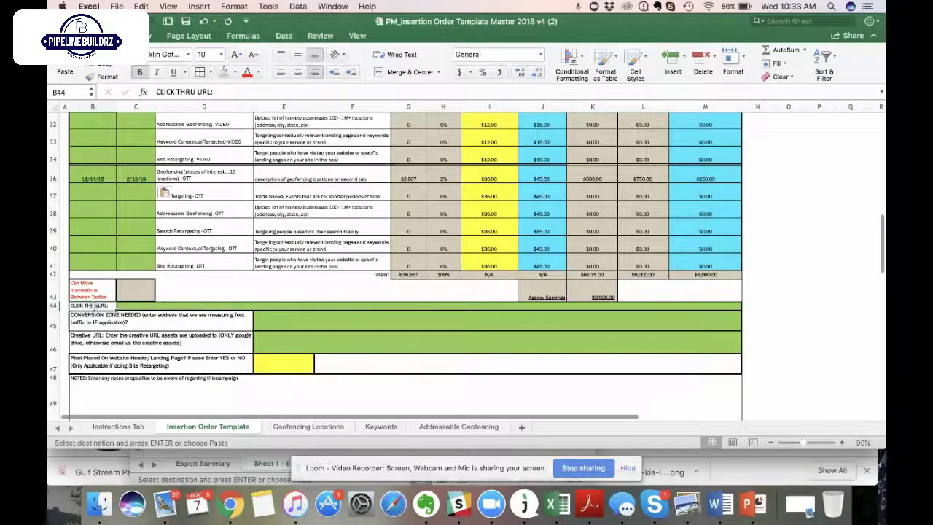
pyautogui.click(166, 304)
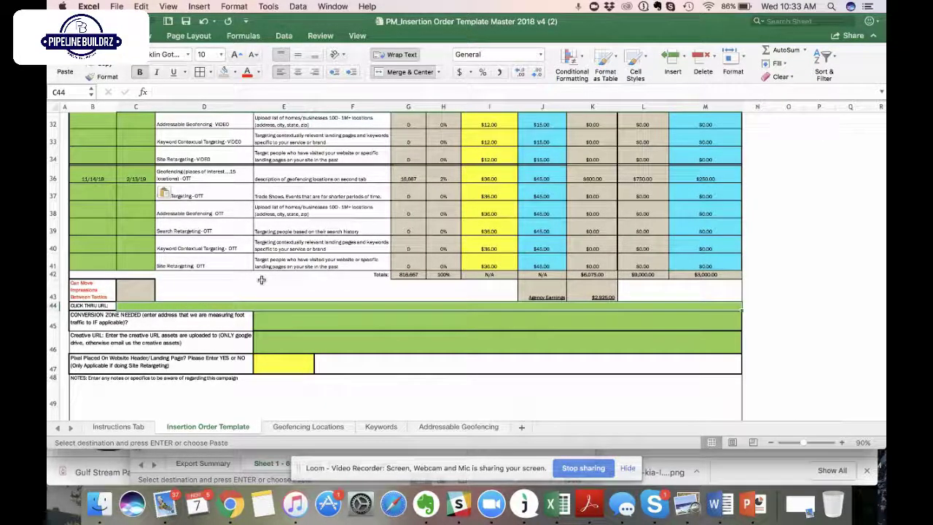
pyautogui.scroll(-1, 263, 284)
pyautogui.click(286, 294)
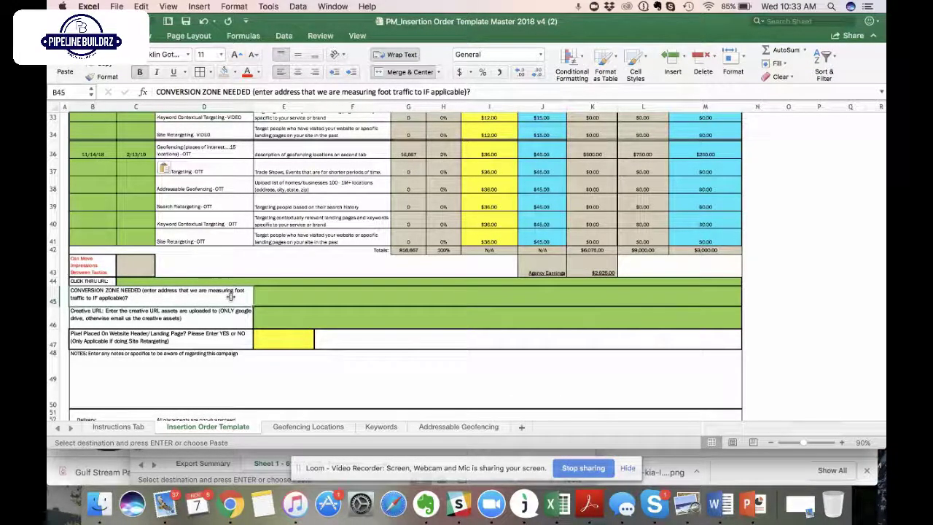
pyautogui.click(277, 295)
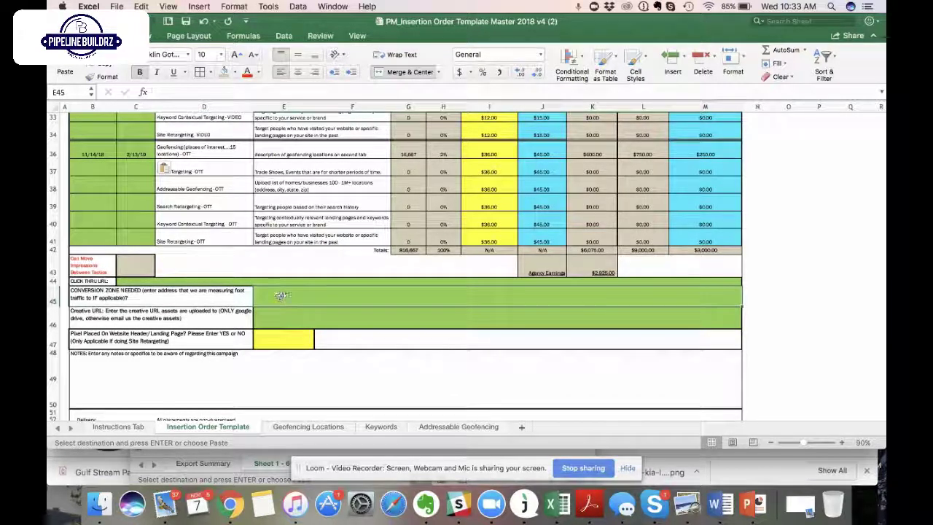
# Examine the creative URL instructions and entry field, and the OTT targeting lines above them.
pyautogui.click(222, 317)
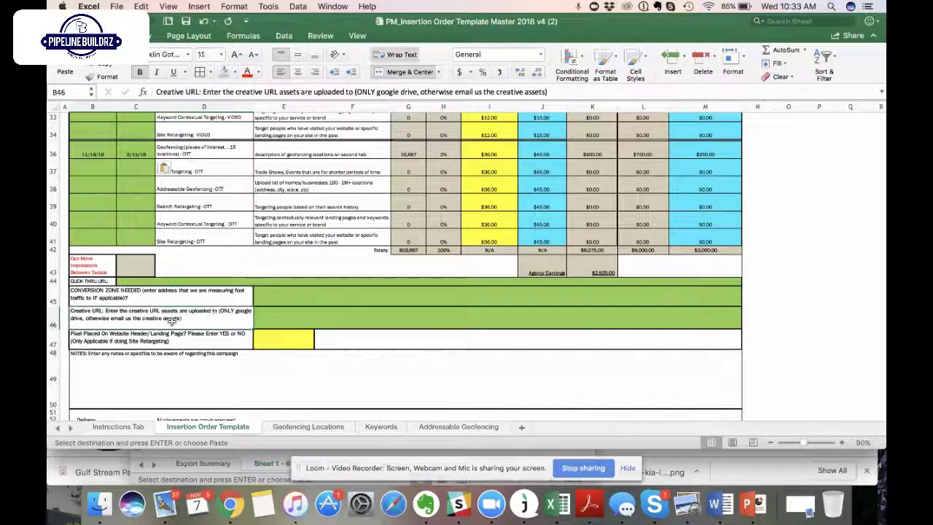
pyautogui.click(275, 312)
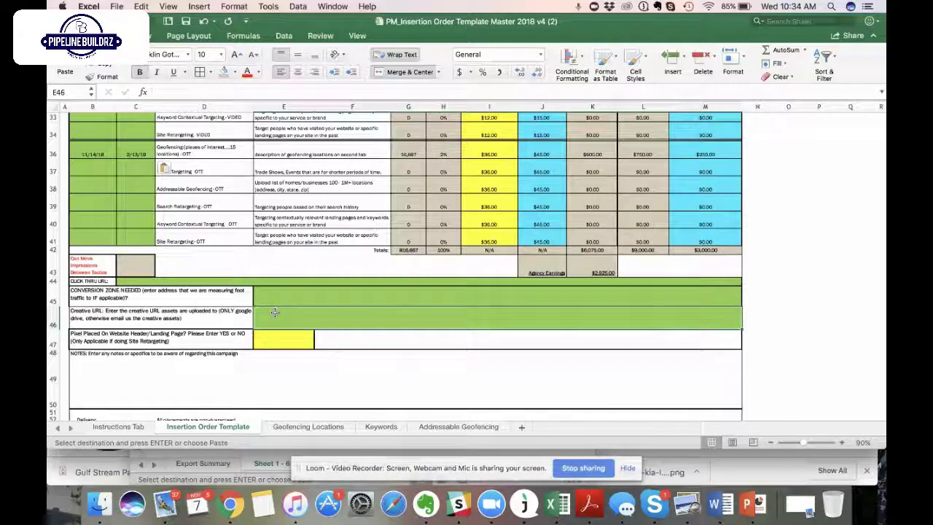
pyautogui.click(328, 207)
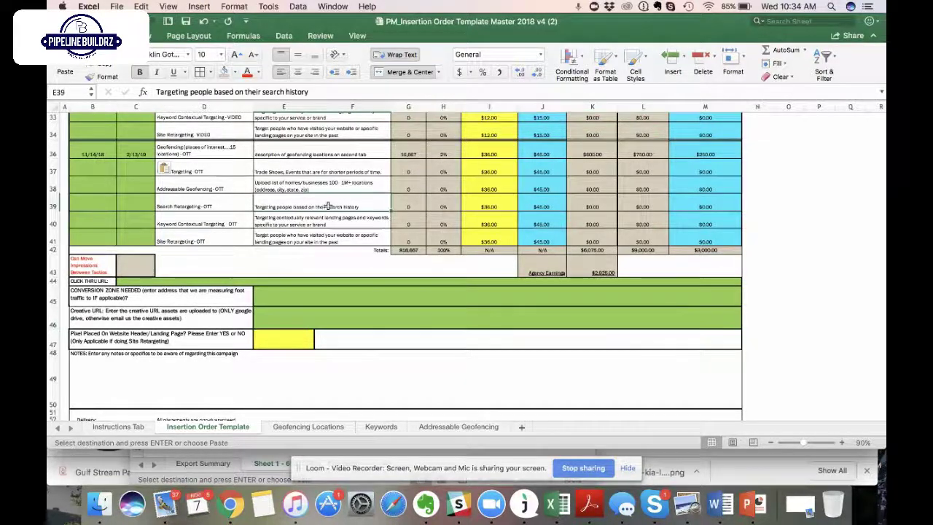
pyautogui.click(444, 188)
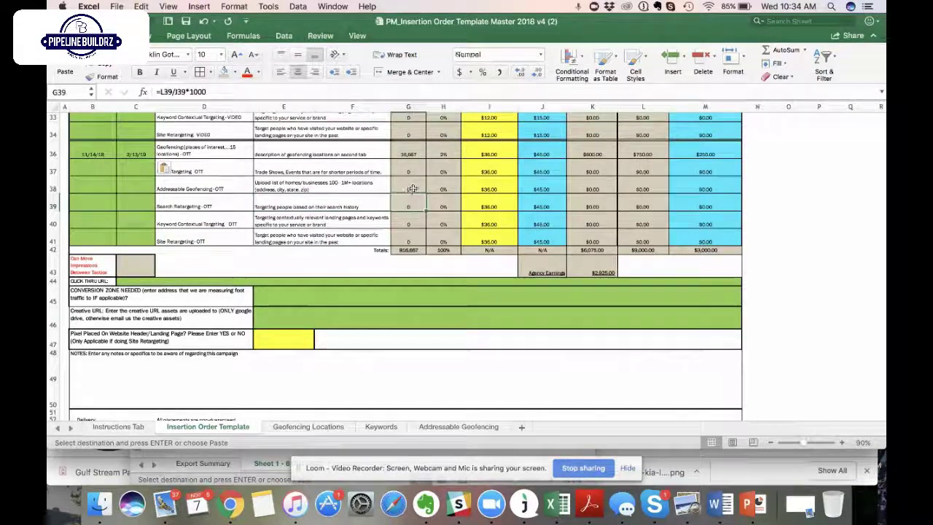
pyautogui.click(485, 185)
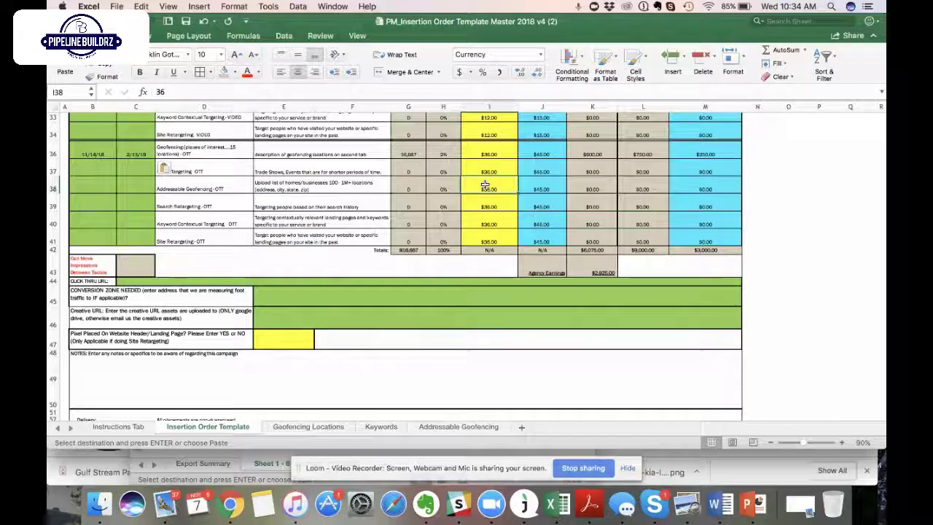
# Examine the question about pixel placement on the website header or landing page and its YES or NO answer cell.
pyautogui.click(202, 339)
pyautogui.scroll(-2, 201, 321)
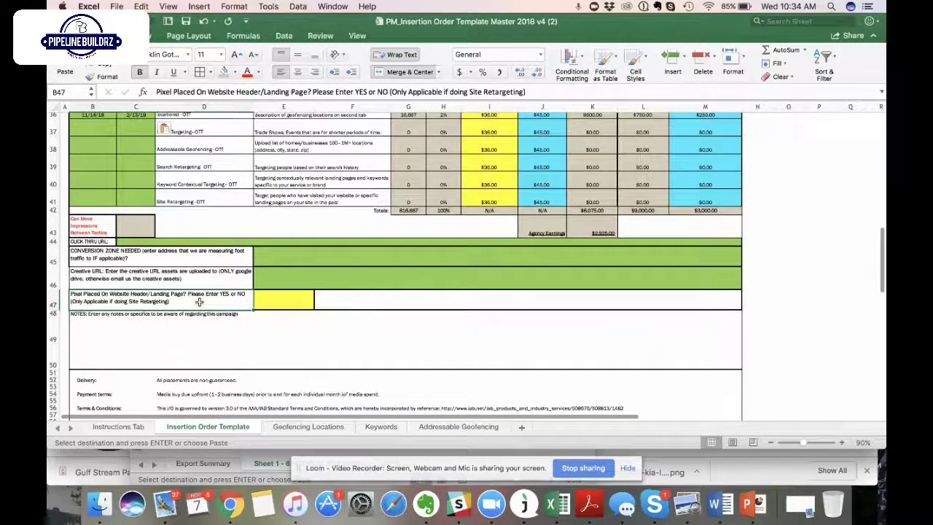
pyautogui.click(267, 298)
pyautogui.click(340, 296)
pyautogui.press('Left')
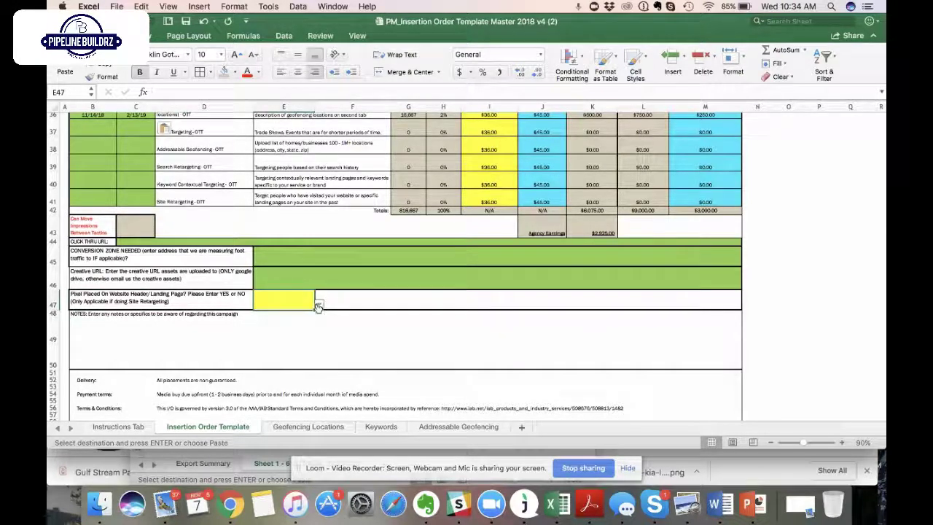
pyautogui.click(329, 316)
pyautogui.click(305, 298)
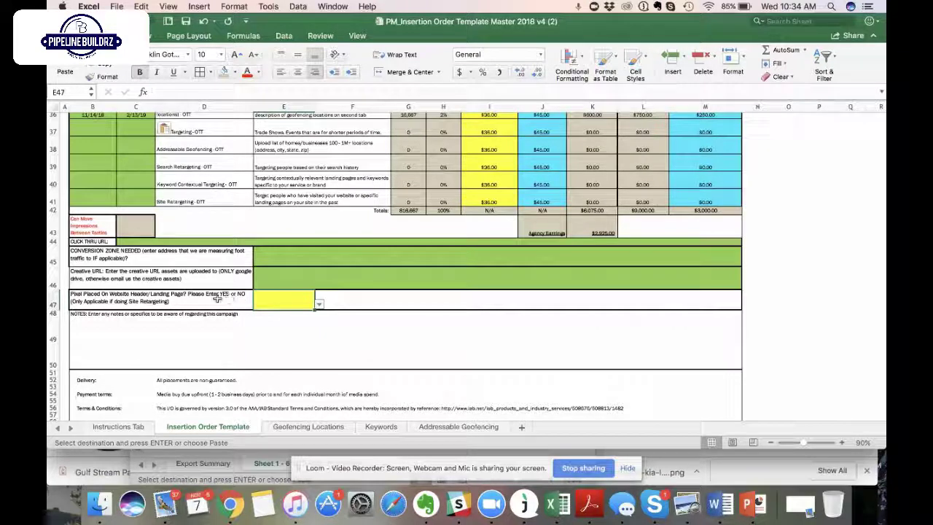
# Increase the height of row 50 to enlarge the blank notes area.
pyautogui.click(169, 328)
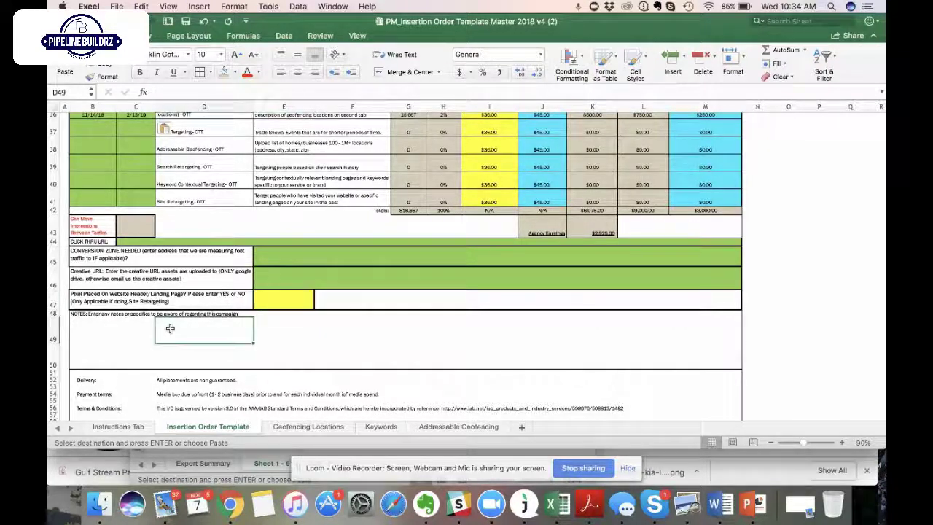
pyautogui.click(120, 324)
pyautogui.moveTo(54, 369); pyautogui.dragTo(167, 368)
pyautogui.click(94, 267)
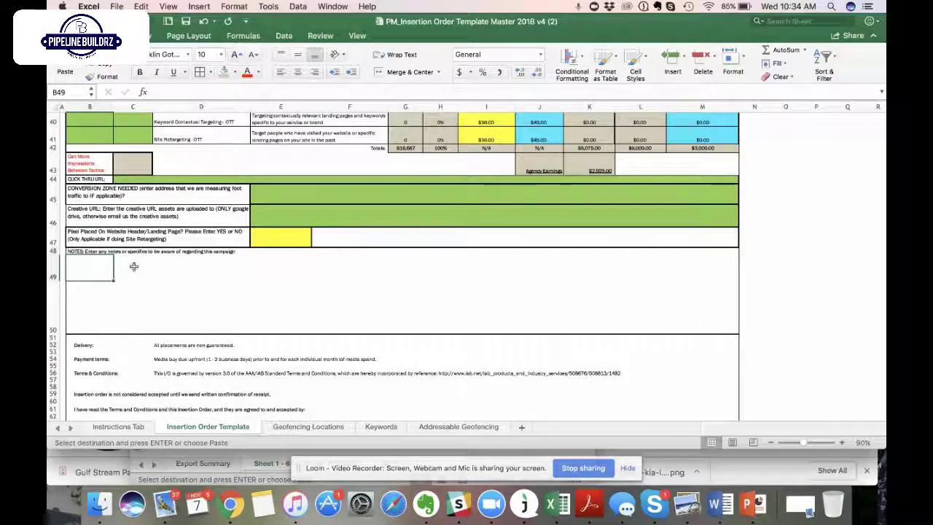
# Set the font size of the NOTES heading in row 48 to 12.
pyautogui.click(86, 251)
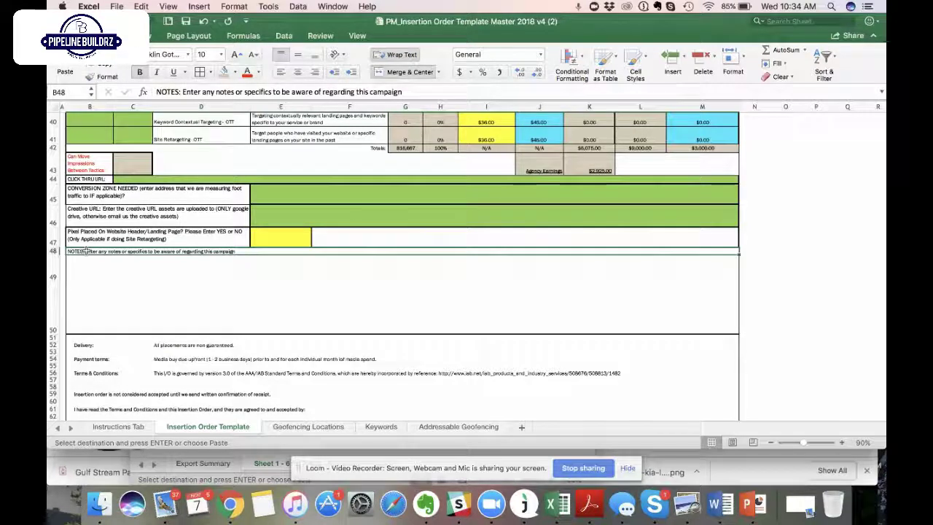
pyautogui.press('Escape')
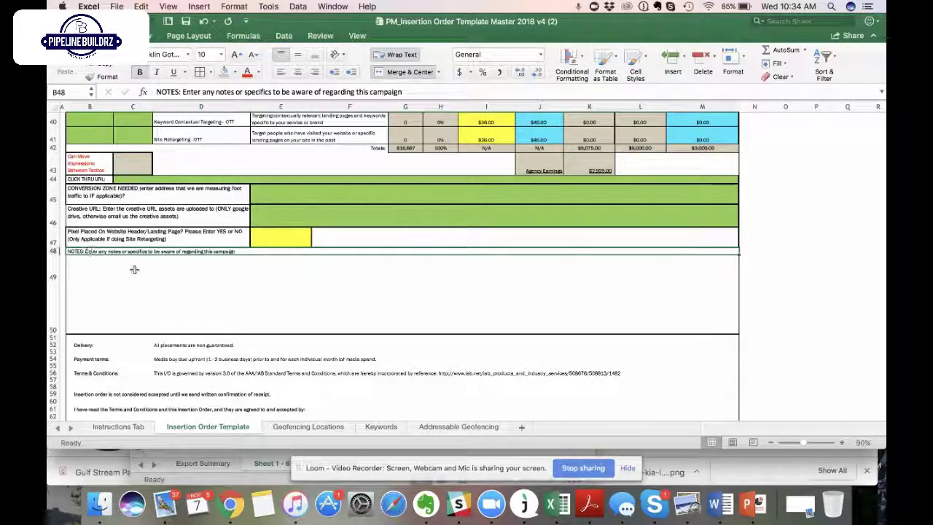
pyautogui.click(206, 54)
pyautogui.write('12')
pyautogui.press('Return')
pyautogui.click(212, 266)
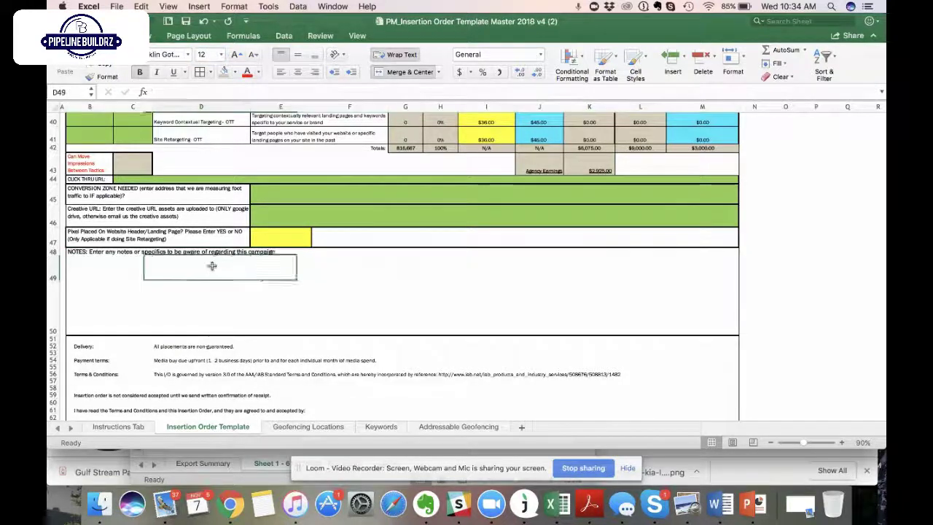
# Review the terms and signature block at the end of the insertion order and open the Geofencing Locations sheet.
pyautogui.scroll(-1, 201, 292)
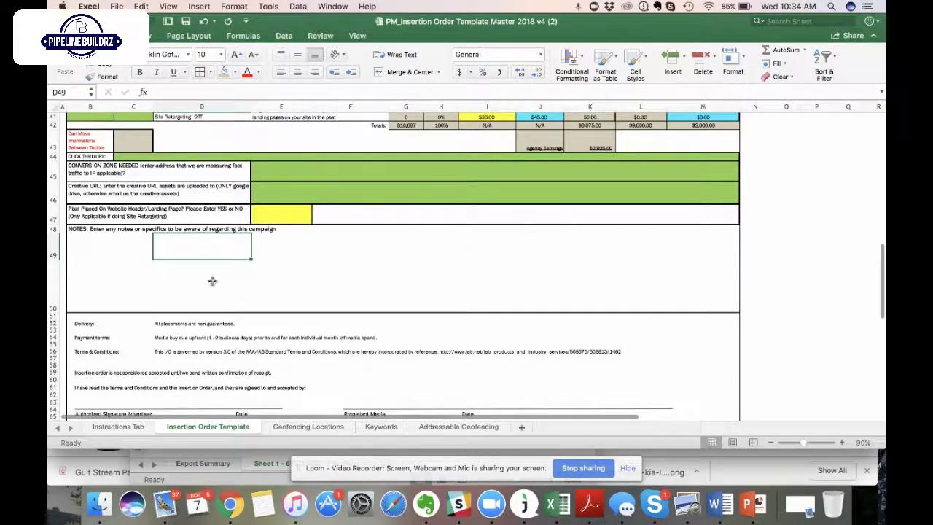
pyautogui.scroll(-2, 229, 283)
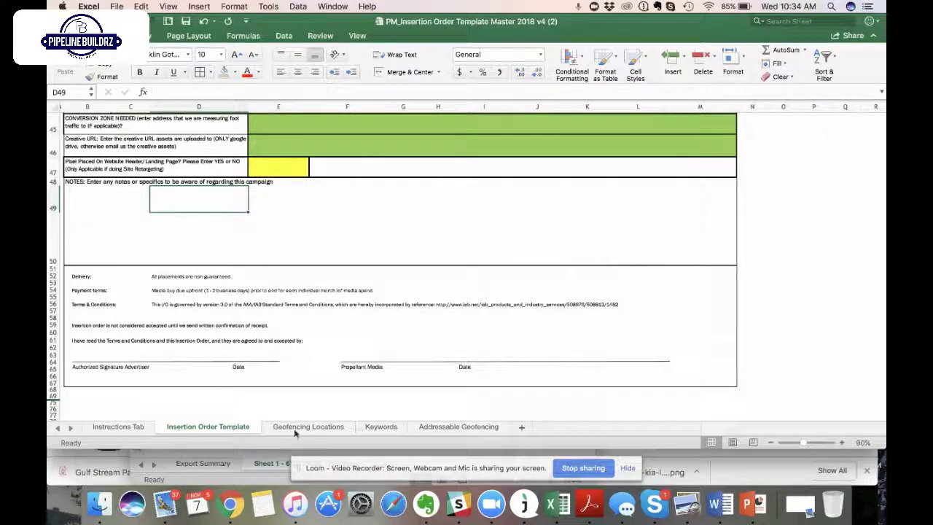
pyautogui.click(135, 349)
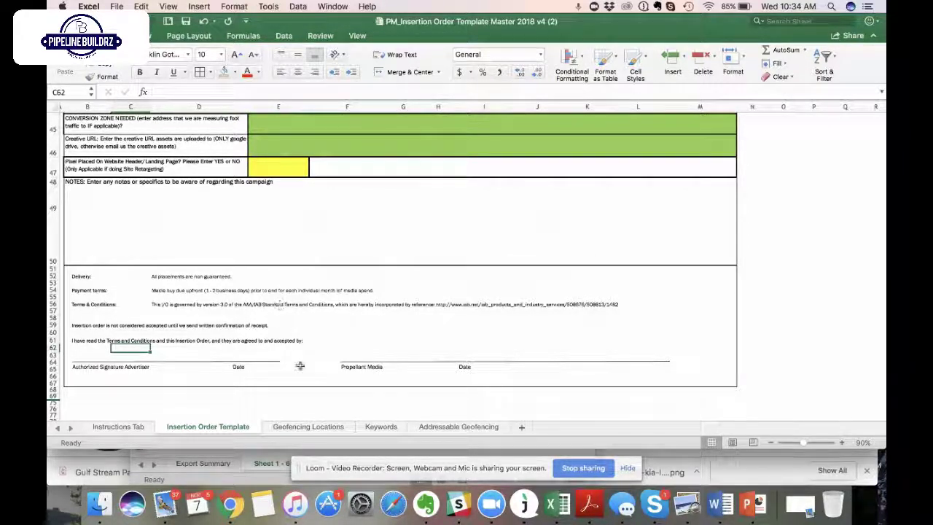
pyautogui.click(305, 426)
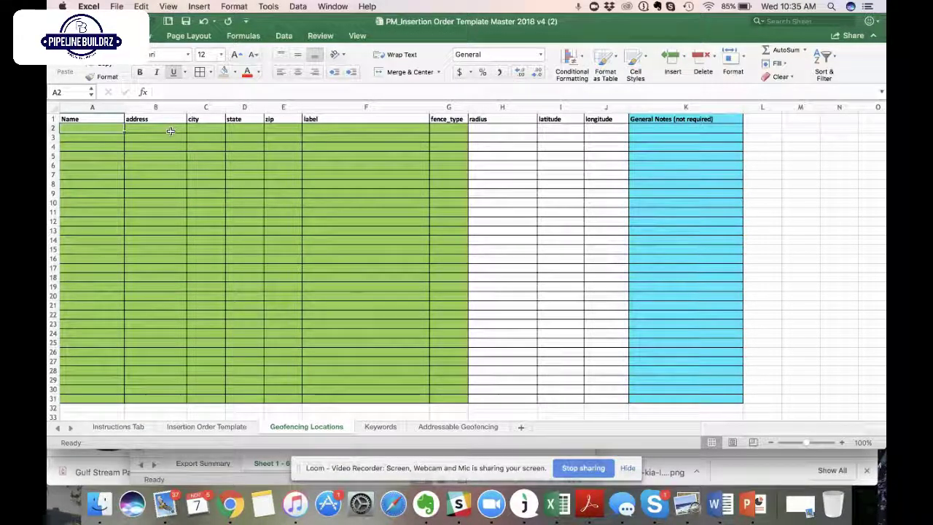
# Examine the name, address, city, state, zip and label columns of the Geofencing Locations sheet in row 2.
pyautogui.scroll(2, 293, 159)
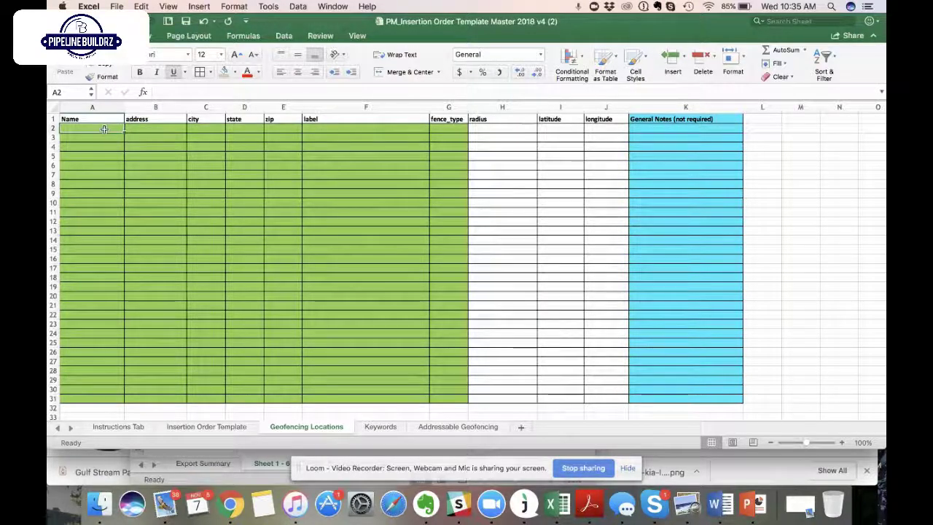
pyautogui.click(156, 129)
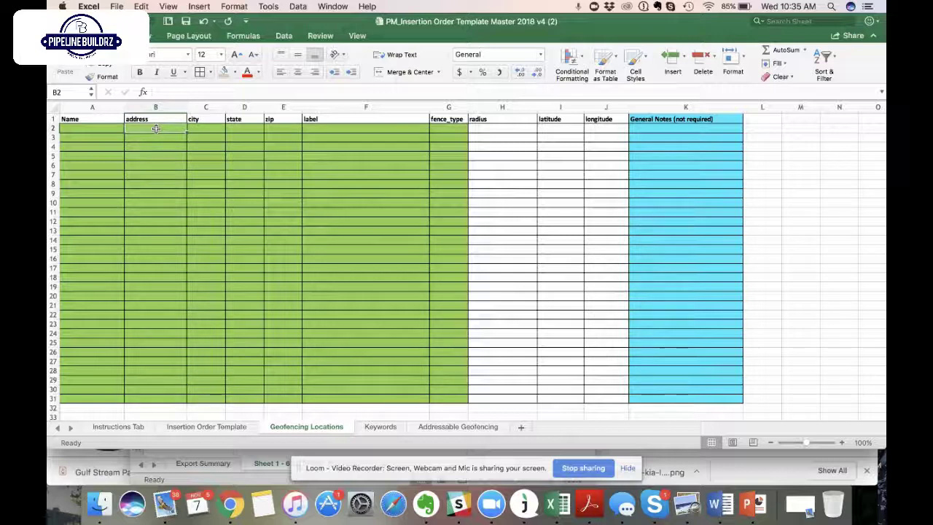
pyautogui.press('Right')
pyautogui.press('Right')
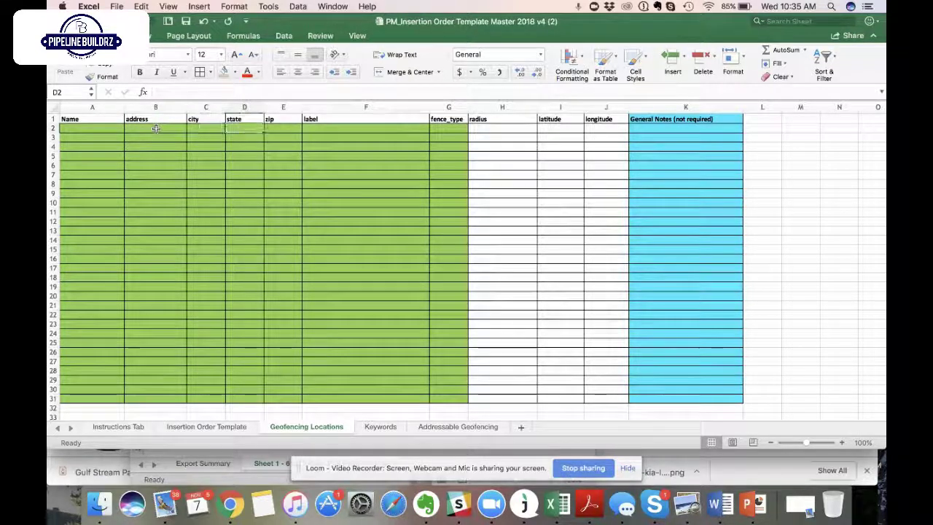
pyautogui.press('Right')
pyautogui.press('Right')
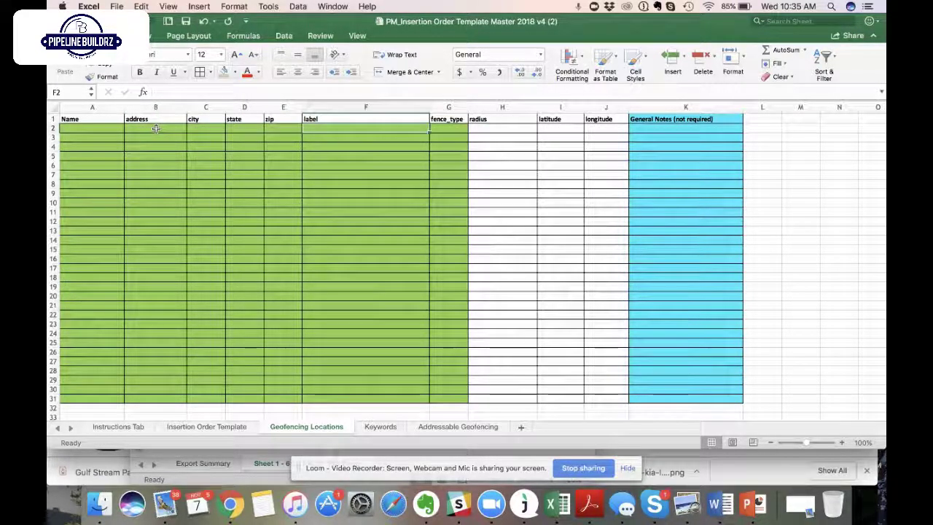
pyautogui.press('Left')
pyautogui.press('Left')
pyautogui.press('Left')
pyautogui.press('Left')
pyautogui.press('Left')
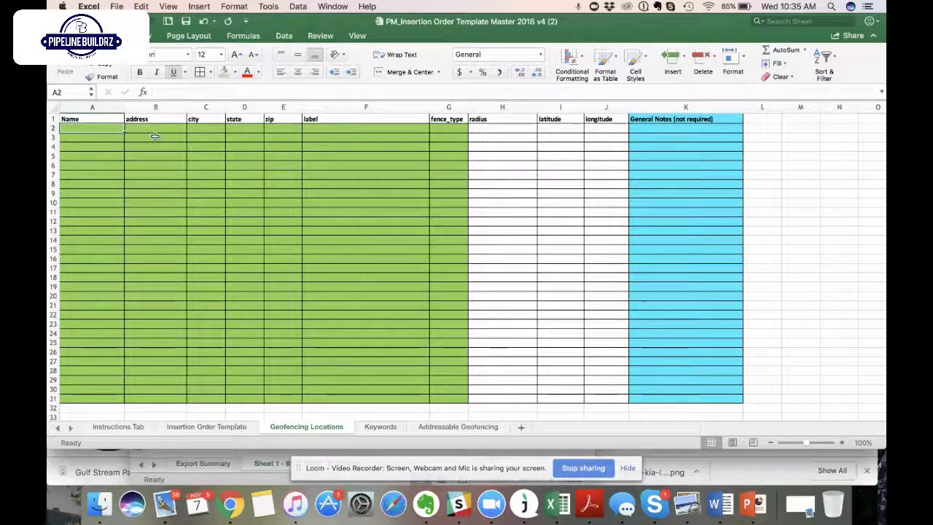
# Enter Dairy Queen as both the name and the label of the location in row 2.
pyautogui.write('Sairy Queen')
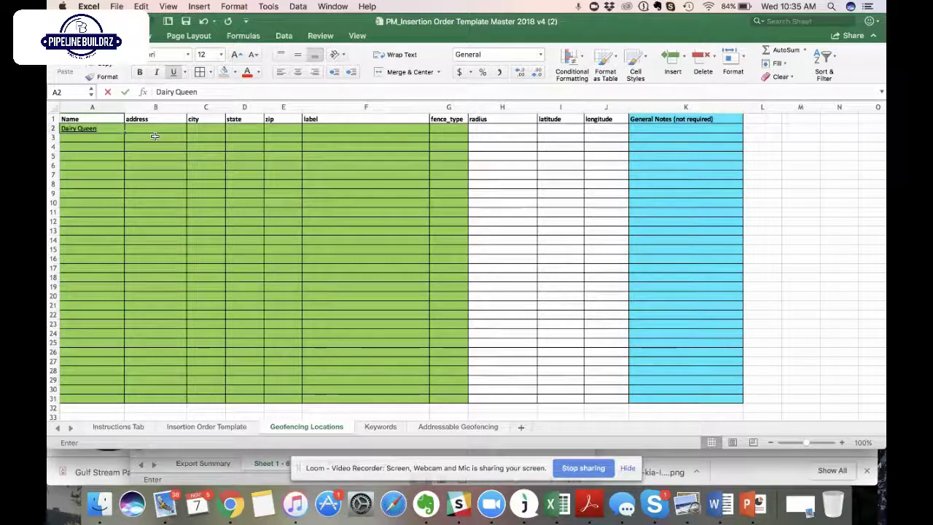
pyautogui.press('Tab')
pyautogui.press('Tab')
pyautogui.press('Tab')
pyautogui.press('Tab')
pyautogui.press('Tab')
pyautogui.write('Dairy Quee')
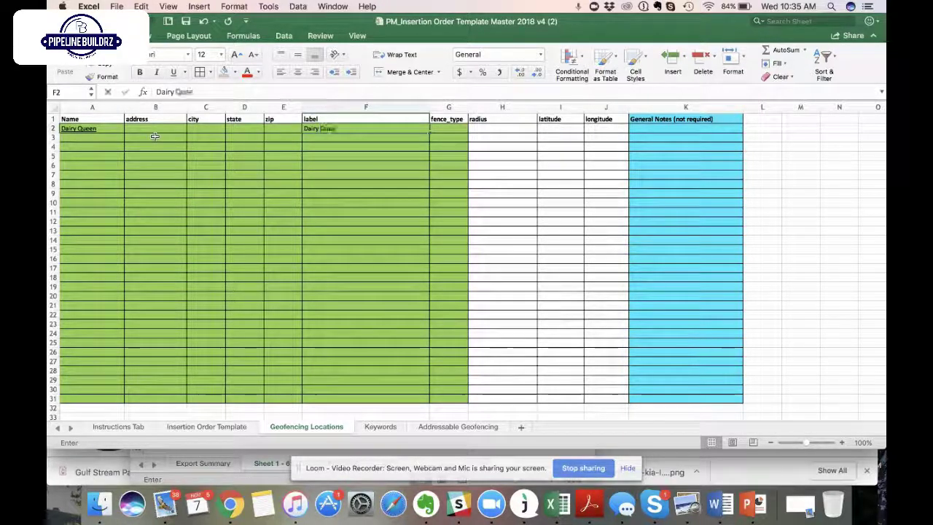
pyautogui.write('n')
pyautogui.press('Tab')
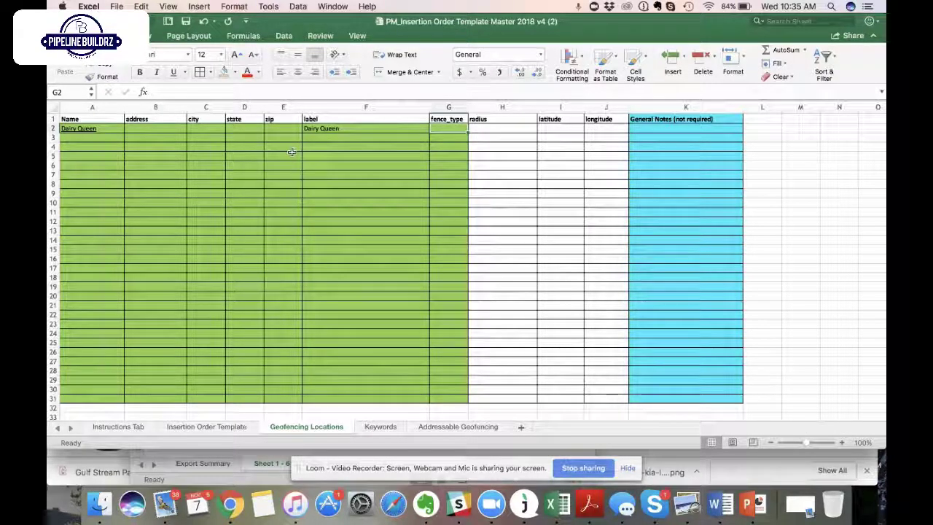
# Set the fence type of the Dairy Queen location to target.
pyautogui.write('fenget')
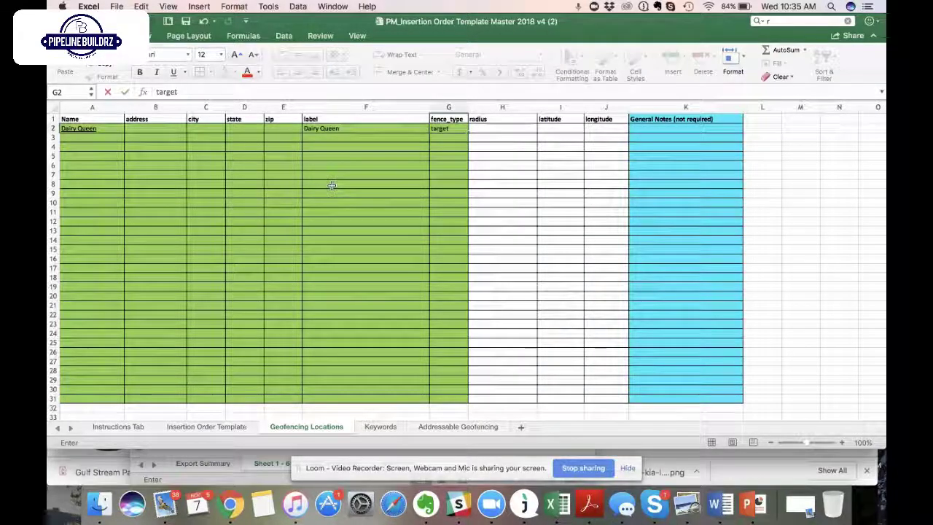
pyautogui.press('Return')
pyautogui.click(452, 129)
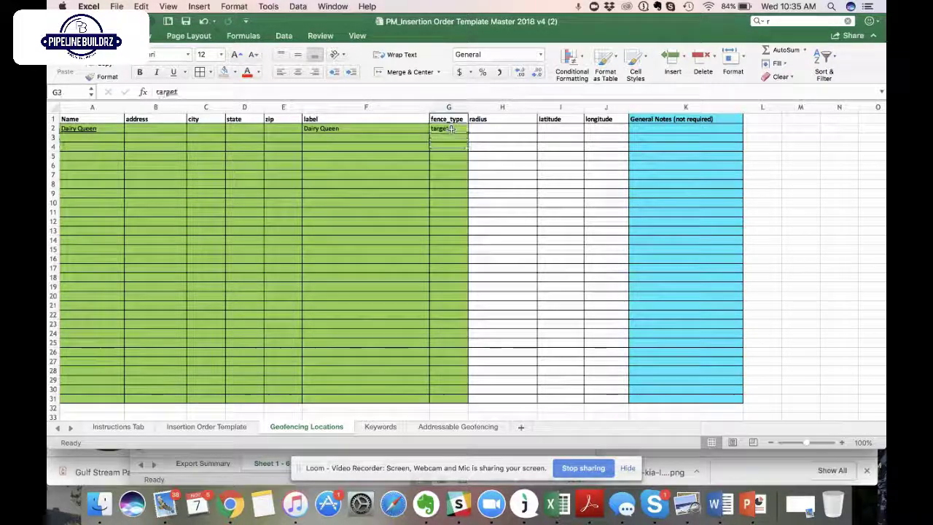
pyautogui.press('Return')
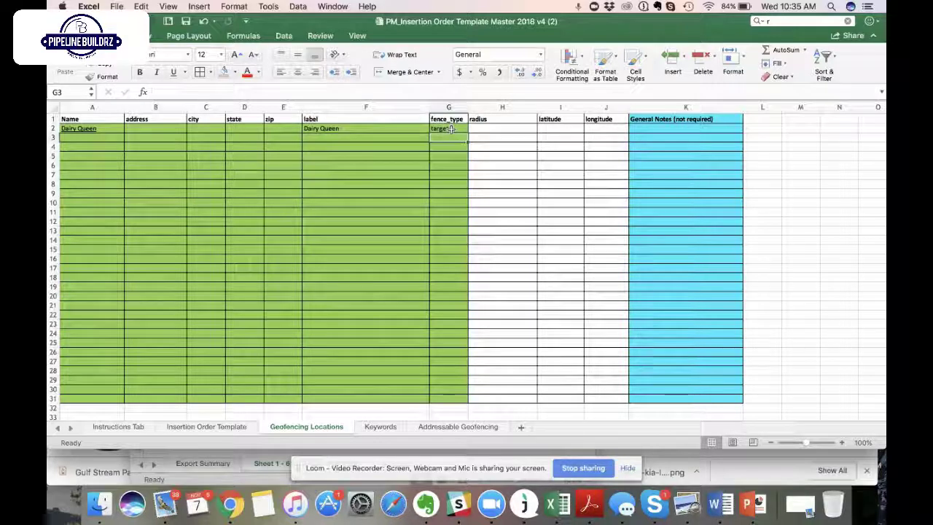
pyautogui.click(452, 129)
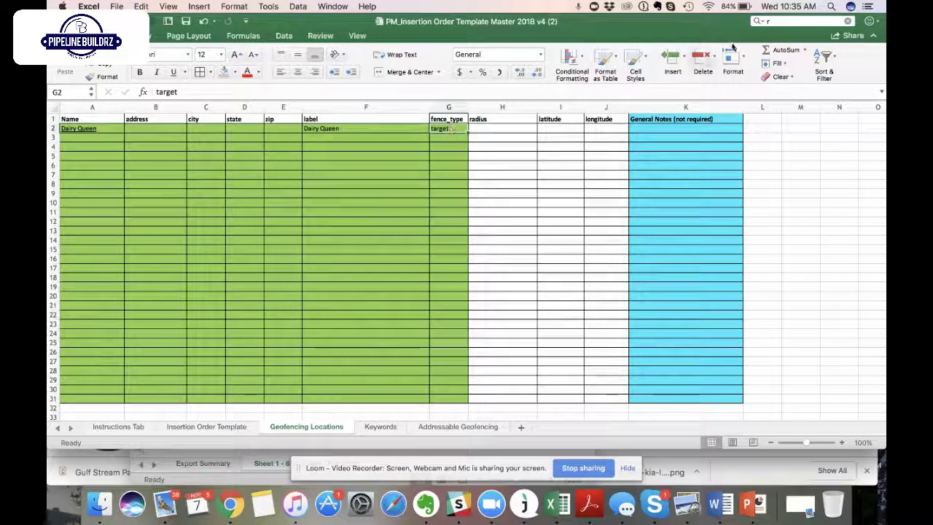
pyautogui.click(424, 129)
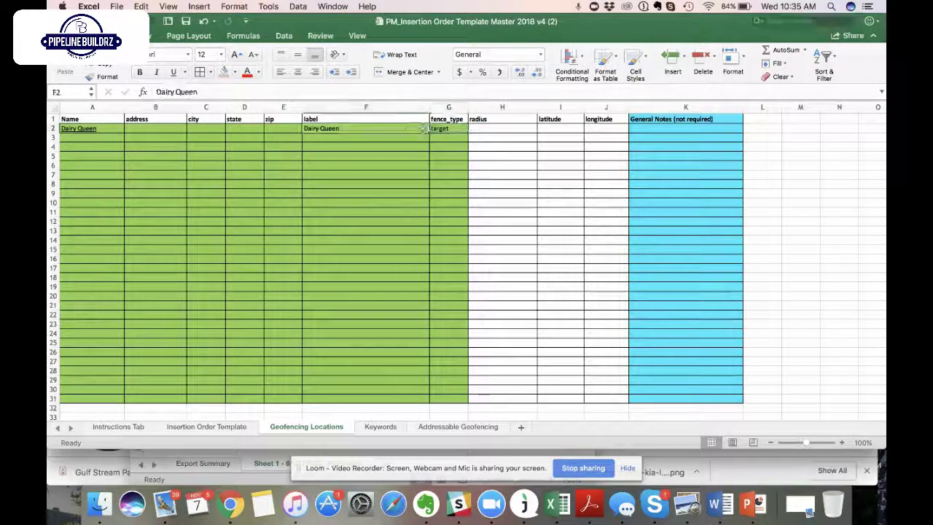
# Copy the target fence type from row 2 into the fence type cell of row 3.
pyautogui.click(450, 129)
pyautogui.press('cmd+c')
pyautogui.press('Down')
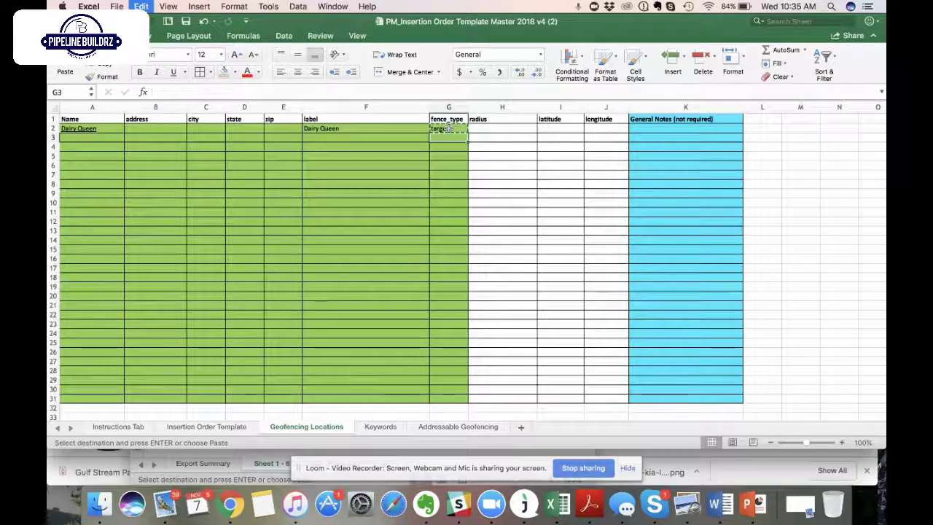
pyautogui.press('cmd+v')
pyautogui.press('Return')
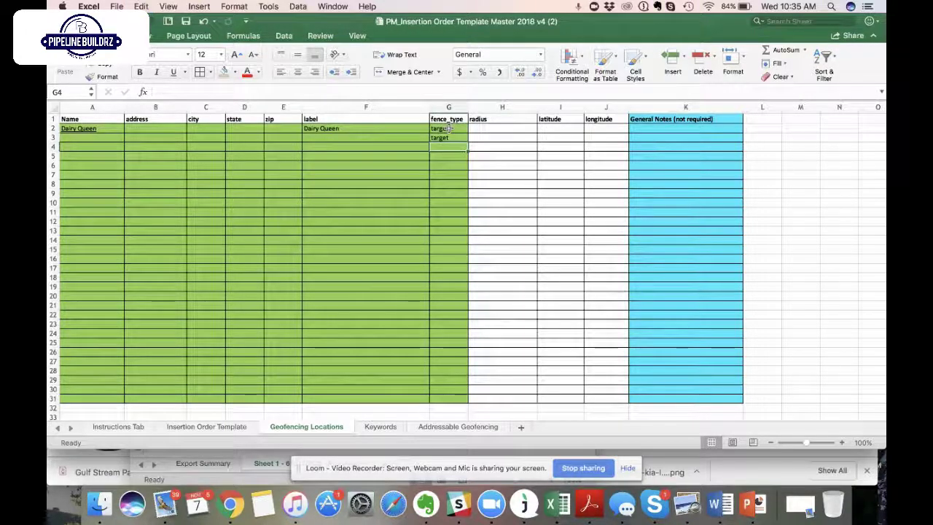
pyautogui.click(444, 135)
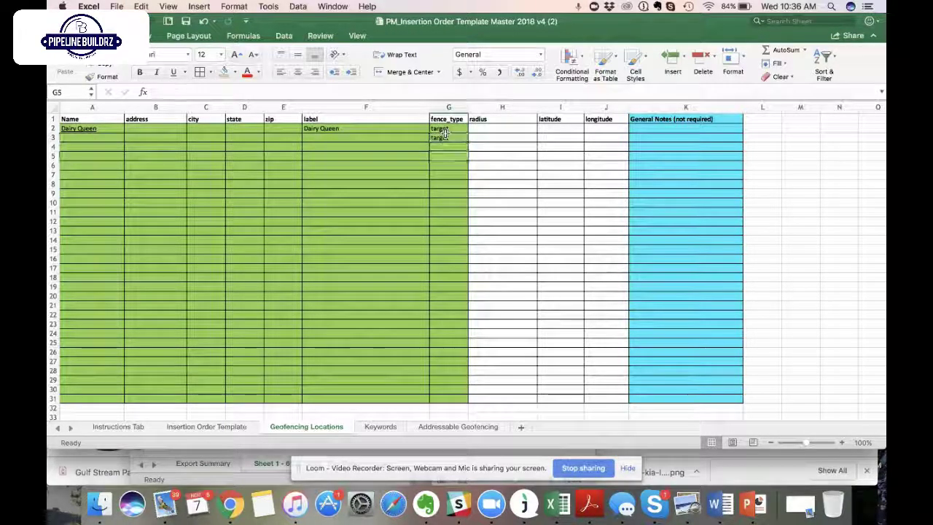
pyautogui.press('Up')
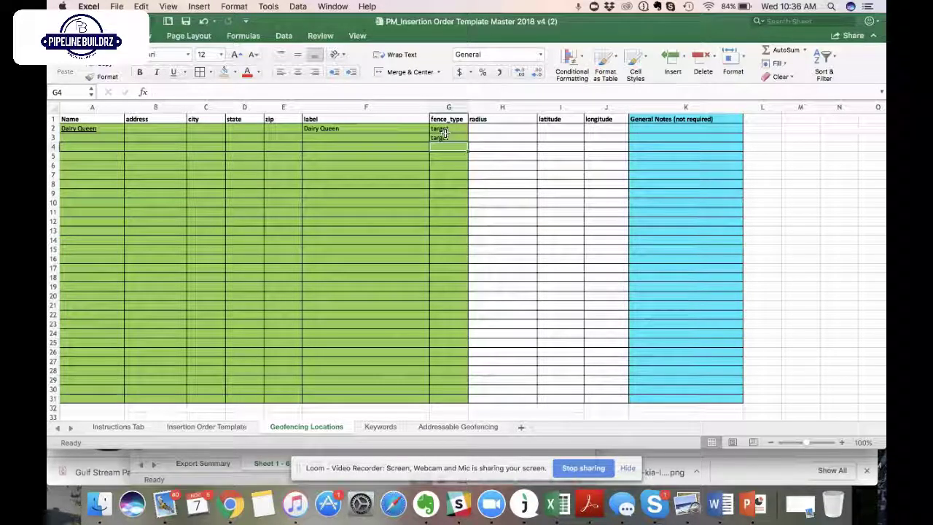
# Check the geofencing guidance on the Instructions Tab sheet and enter conversion as the fence type in row 10 of the Geofencing Locations sheet.
pyautogui.click(93, 260)
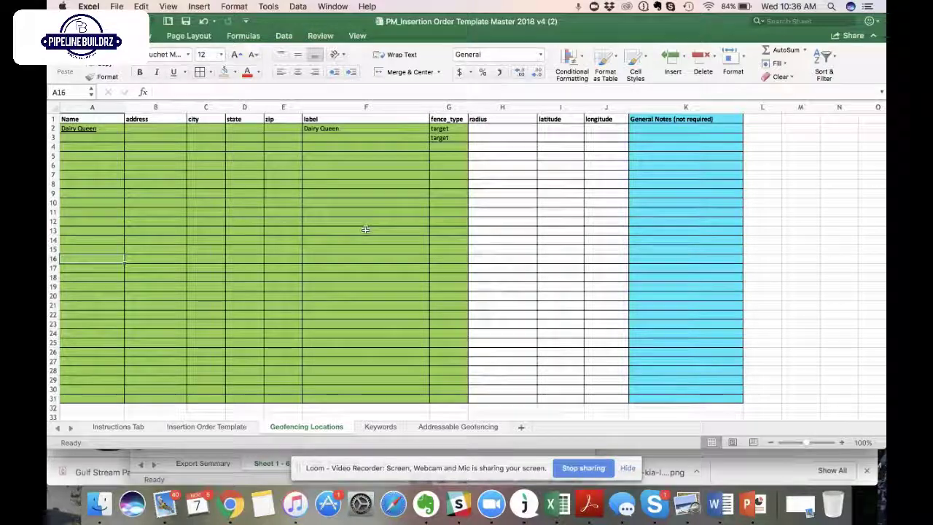
pyautogui.click(118, 426)
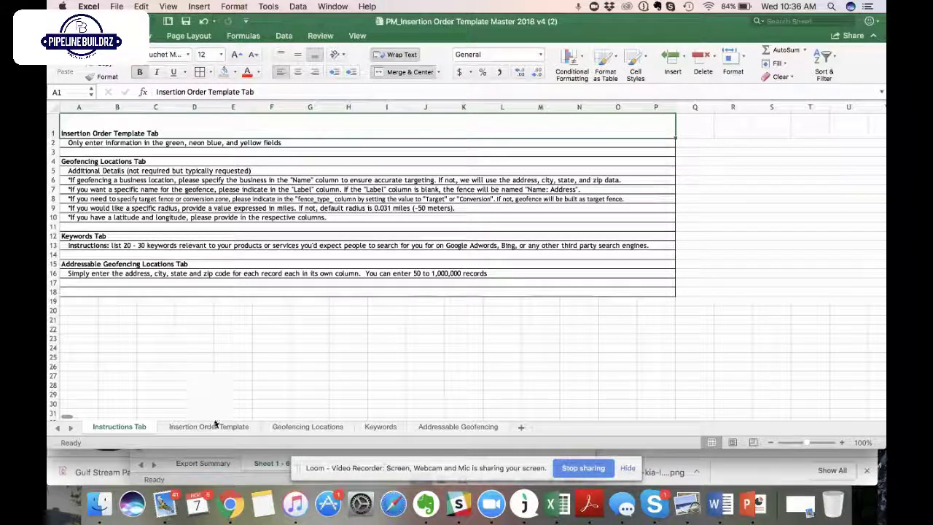
pyautogui.click(306, 428)
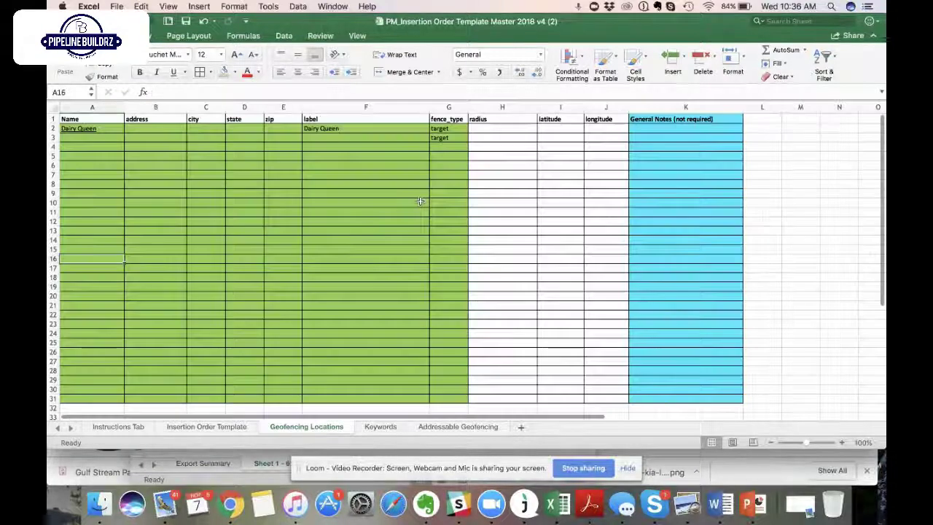
pyautogui.click(442, 203)
pyautogui.write('conve')
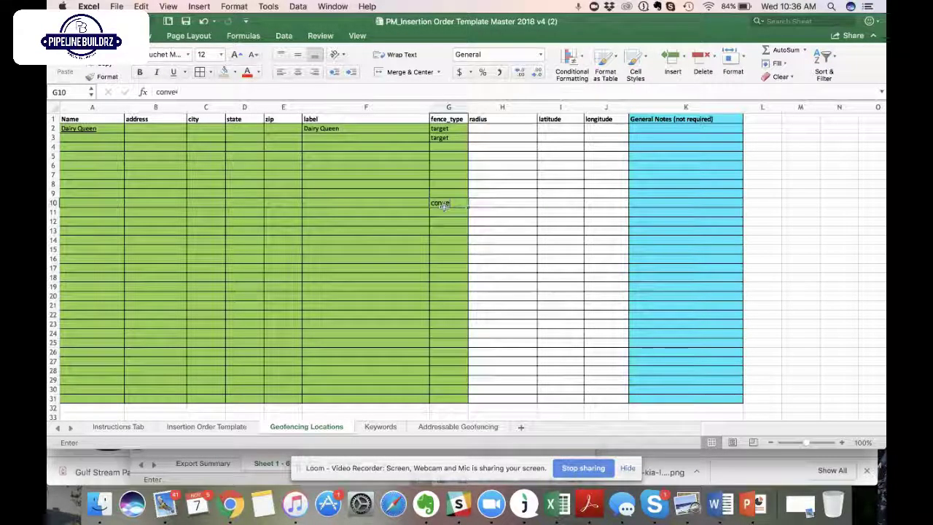
pyautogui.write('rsion')
pyautogui.press('Return')
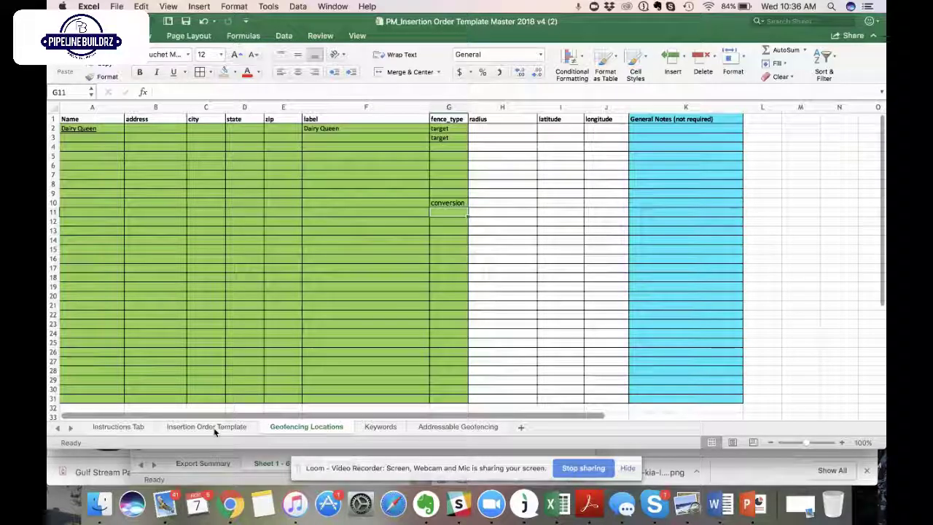
# Examine the conversion zone question and its answer field in row 45 of the Insertion Order Template sheet.
pyautogui.click(215, 430)
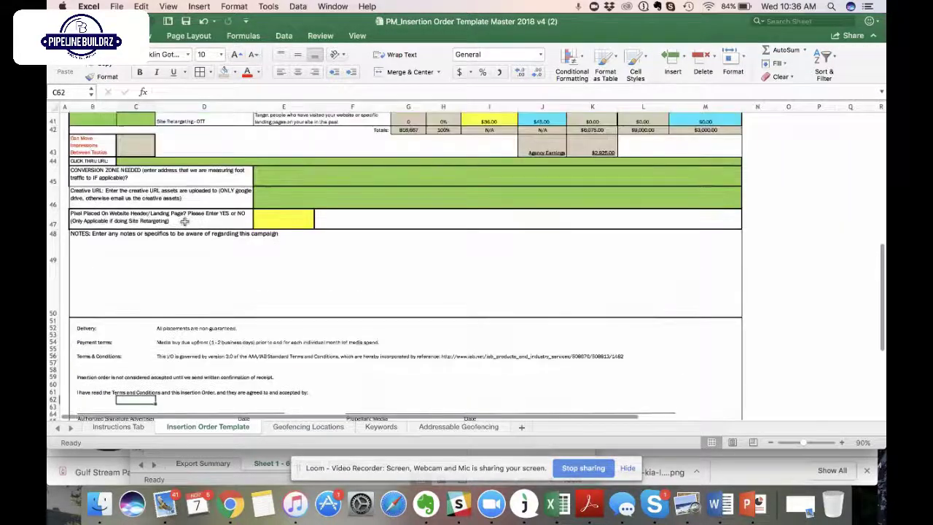
pyautogui.scroll(1, 184, 222)
pyautogui.click(205, 192)
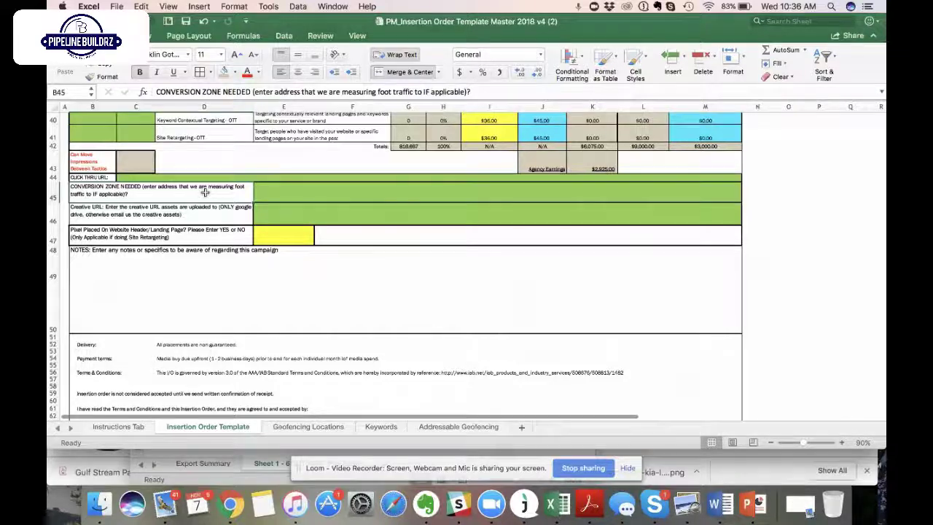
pyautogui.press('Tab')
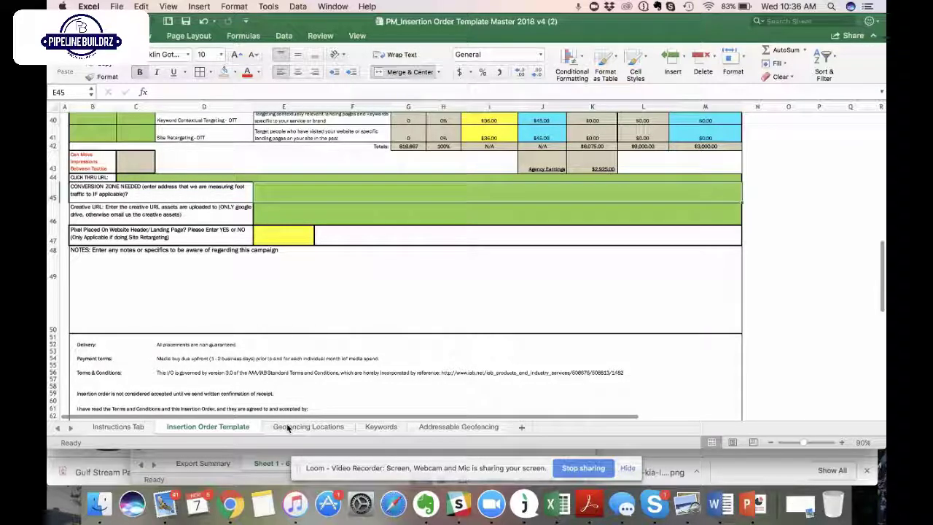
# Enter wendy's as both the name and the label of the conversion location in row 10 of the Geofencing Locations sheet.
pyautogui.click(288, 429)
pyautogui.click(101, 207)
pyautogui.write("wendy's")
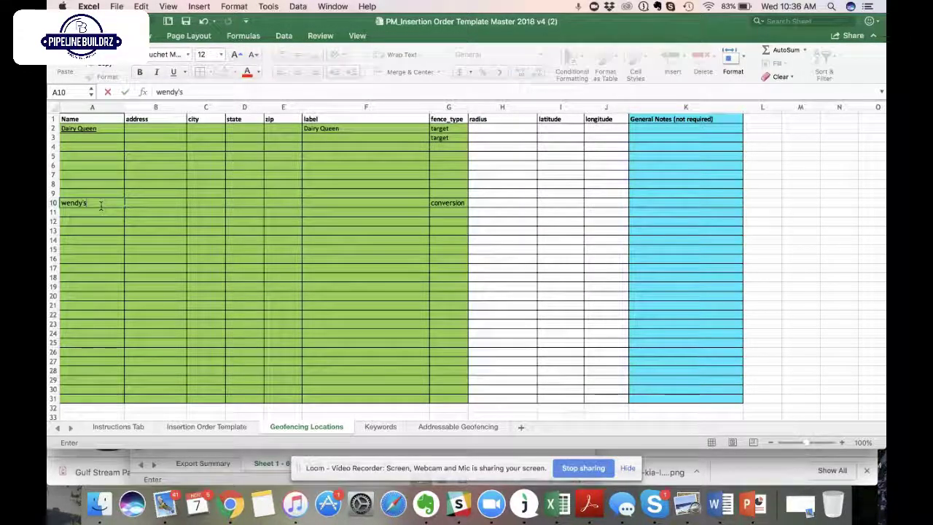
pyautogui.press('Return')
pyautogui.click(338, 204)
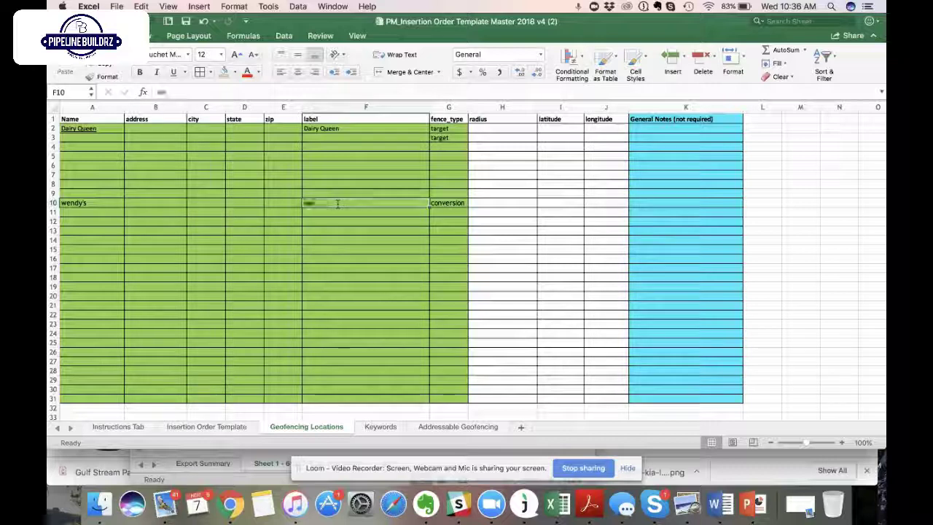
pyautogui.write("wendy's")
pyautogui.press('Left')
# Review the address, city, state, zip, label and fence type cells of the wendy's row.
pyautogui.press('Left')
pyautogui.press('Left')
pyautogui.press('Left')
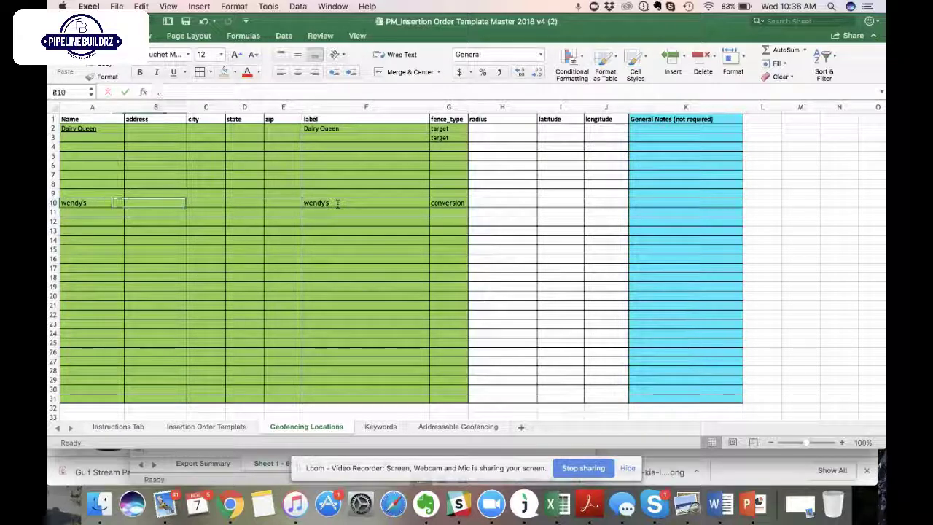
pyautogui.press('Right')
pyautogui.press('Right')
pyautogui.press('Right')
pyautogui.press('Right')
pyautogui.press('Right')
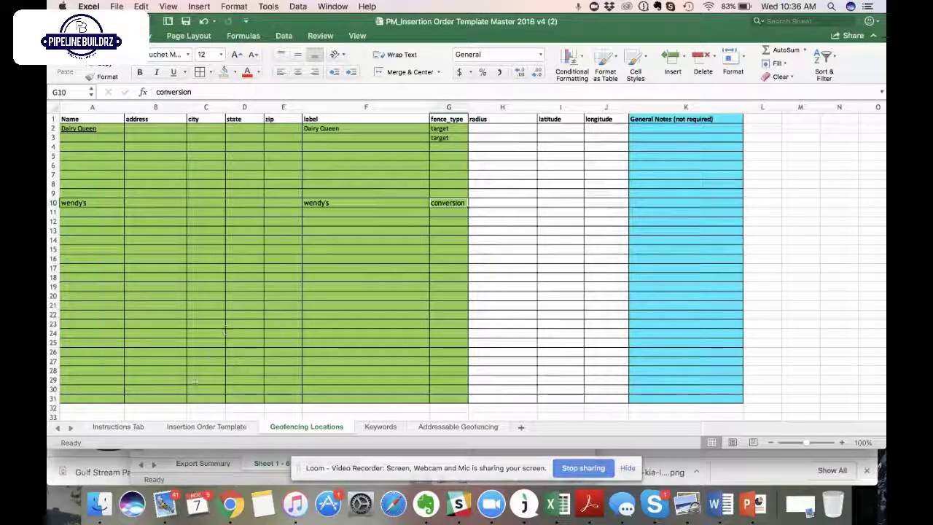
# Review the Instructions Tab sheet again and examine the General Notes column of the Geofencing Locations sheet.
pyautogui.click(120, 426)
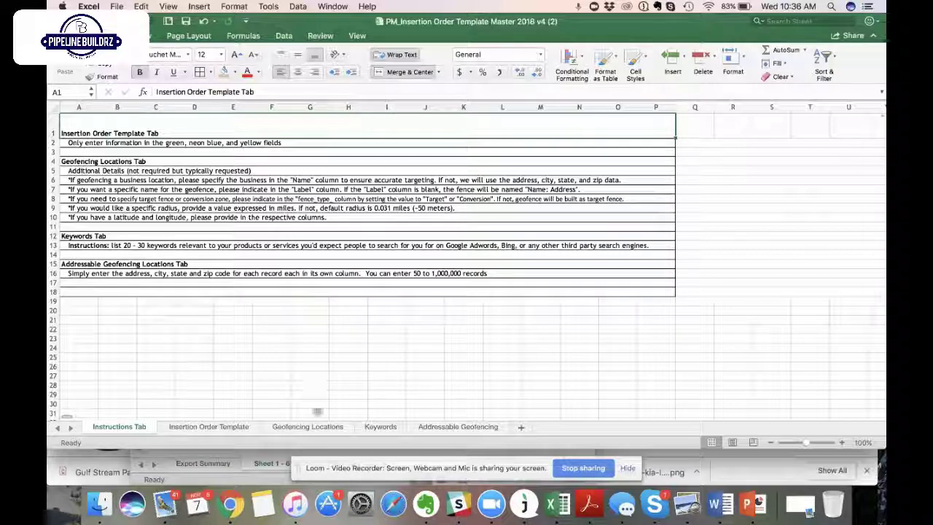
pyautogui.click(306, 426)
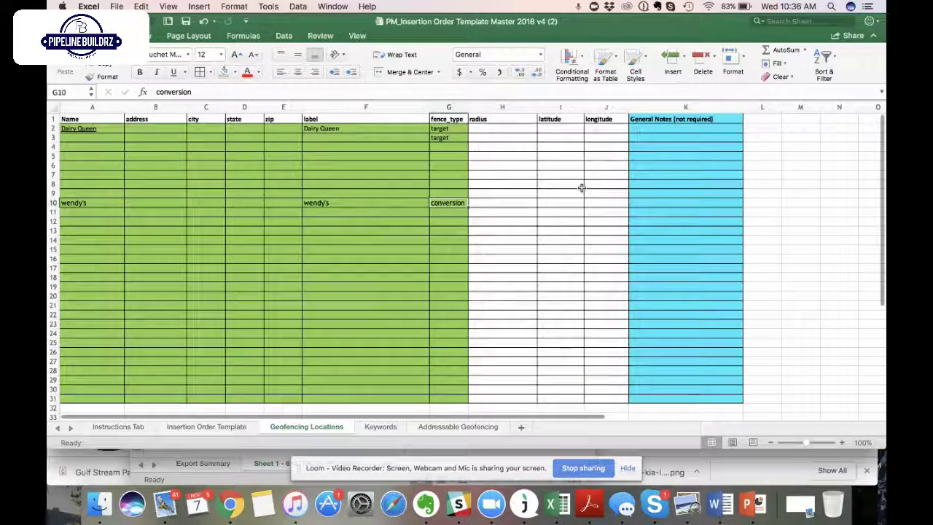
pyautogui.click(643, 205)
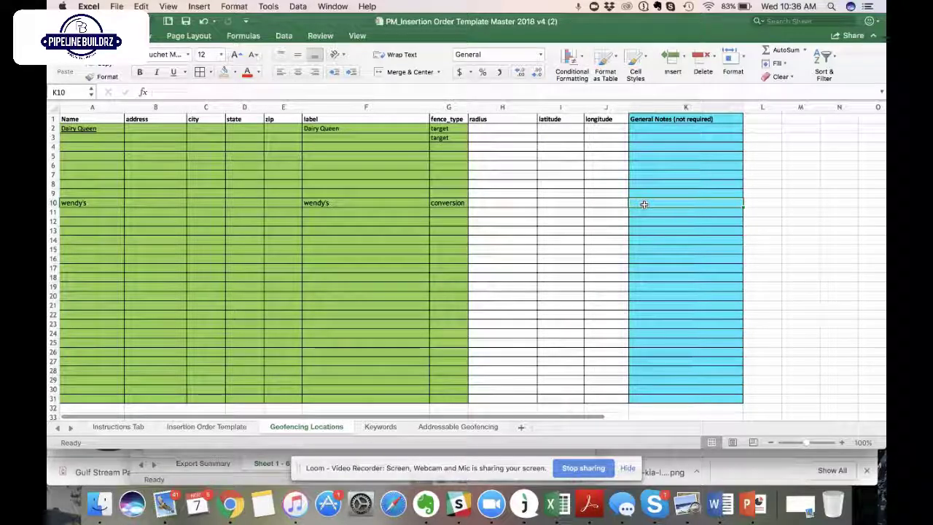
# Open the Keywords sheet and examine the blank green cells of its keyword column.
pyautogui.click(378, 428)
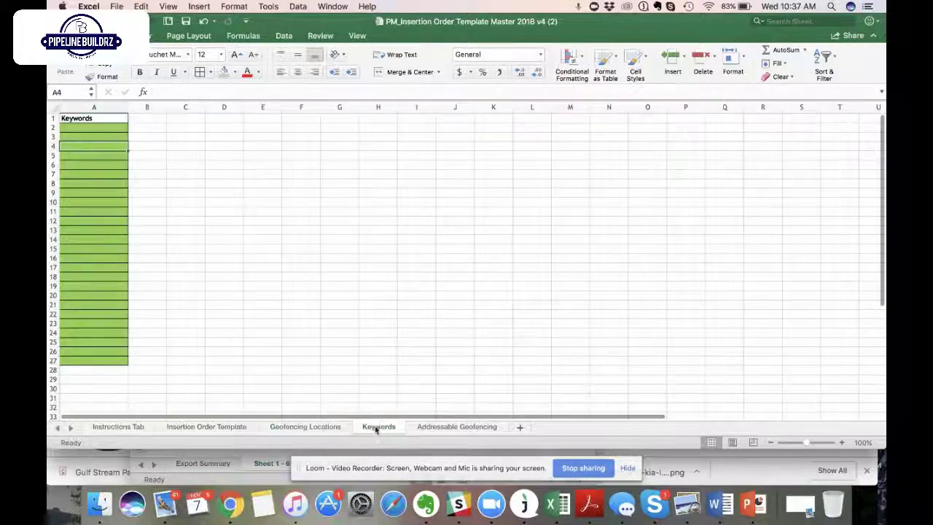
pyautogui.click(101, 128)
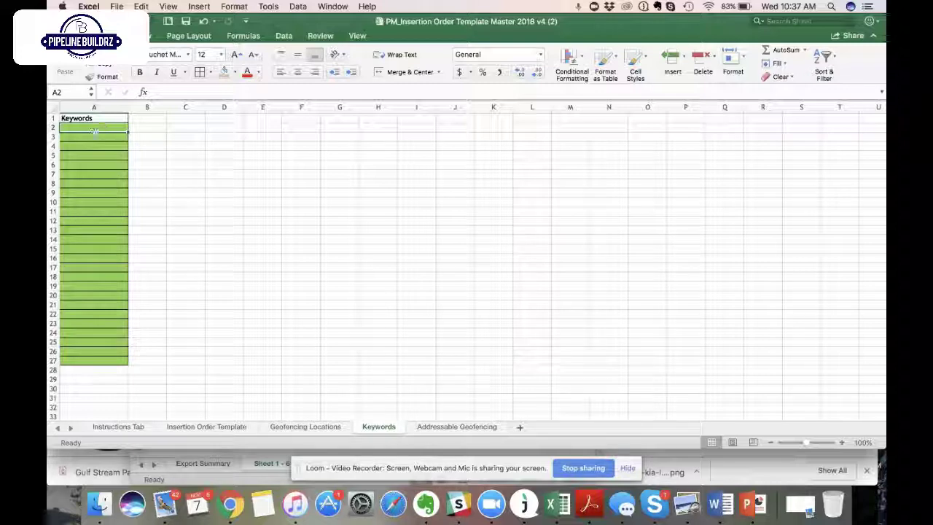
pyautogui.click(83, 168)
pyautogui.click(80, 226)
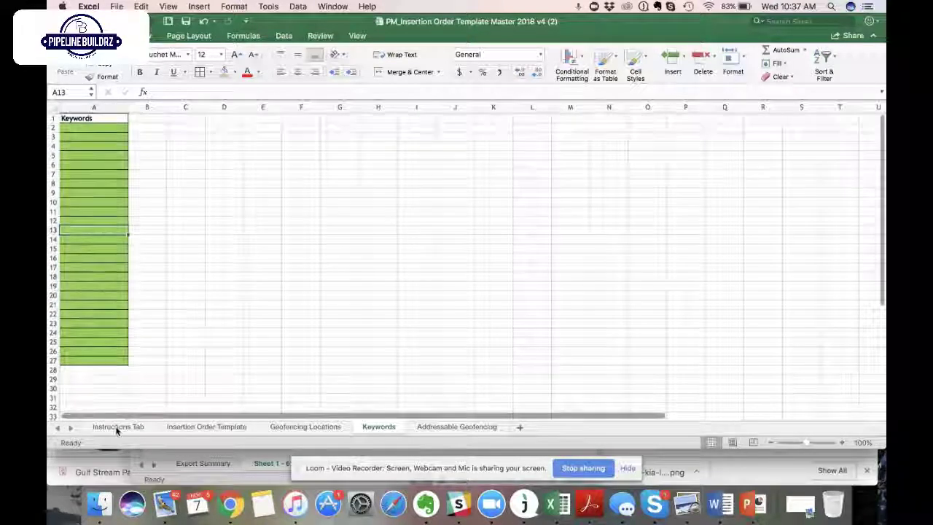
# Review the keyword and addressable geofencing guidance on the Instructions Tab sheet and open the Addressable Geofencing sheet.
pyautogui.click(116, 427)
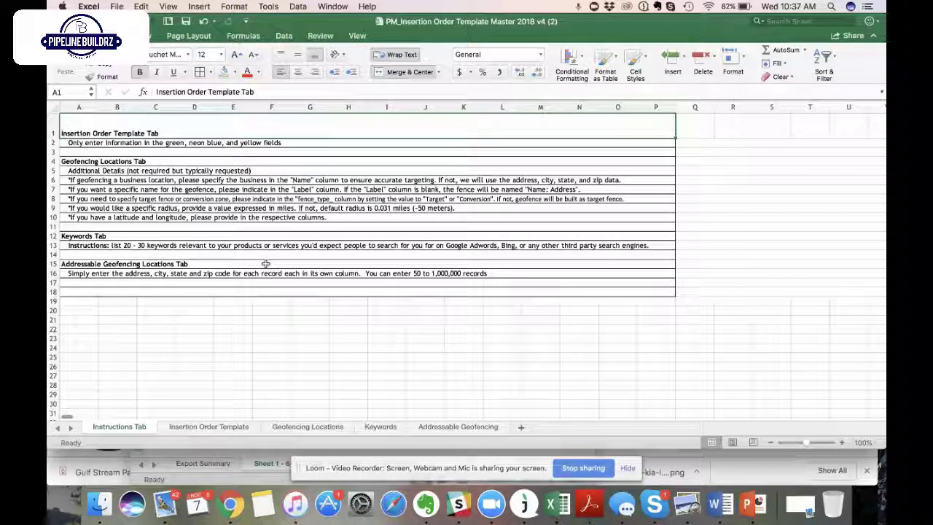
pyautogui.click(459, 427)
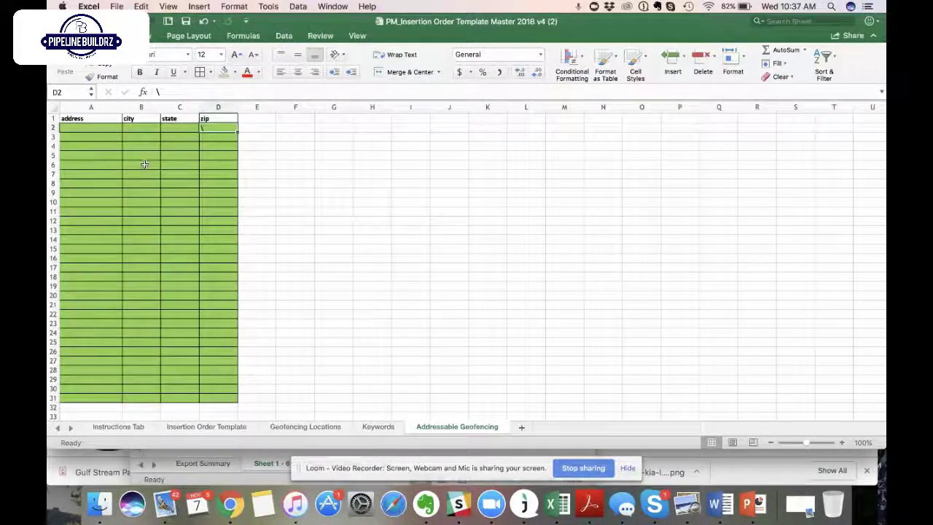
pyautogui.write('\\')
pyautogui.press('Return')
pyautogui.click(100, 126)
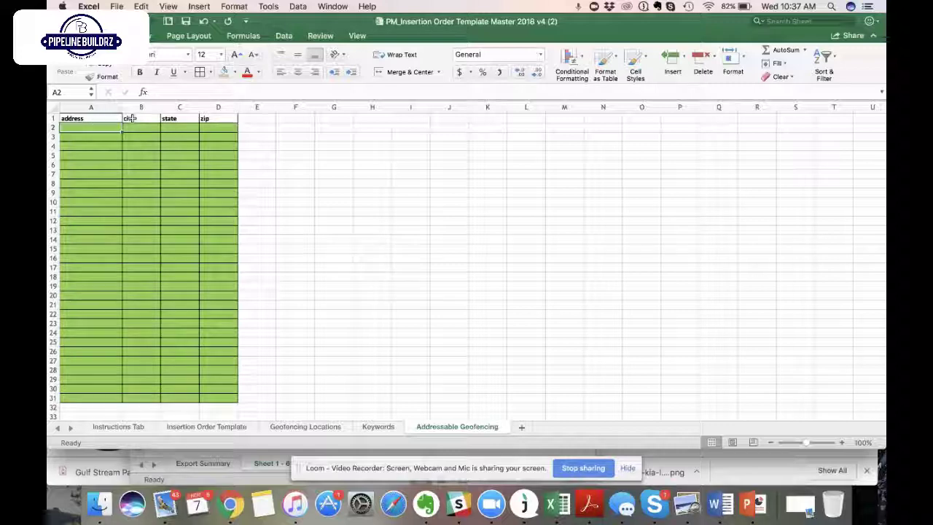
# Examine the address, city, state and zip column headers of the Addressable Geofencing sheet.
pyautogui.click(211, 119)
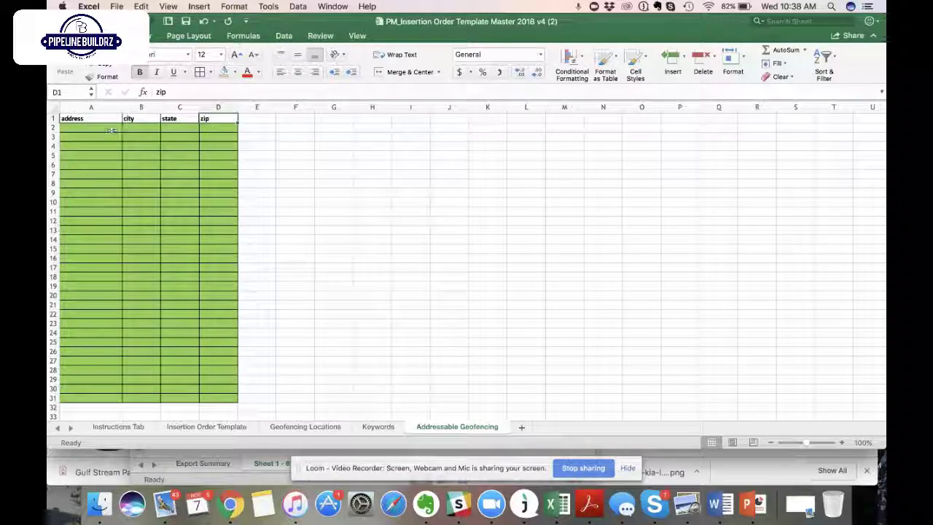
pyautogui.press('Right')
pyautogui.press('Home')
pyautogui.press('Right')
pyautogui.press('Right')
pyautogui.press('Right')
pyautogui.press('Right')
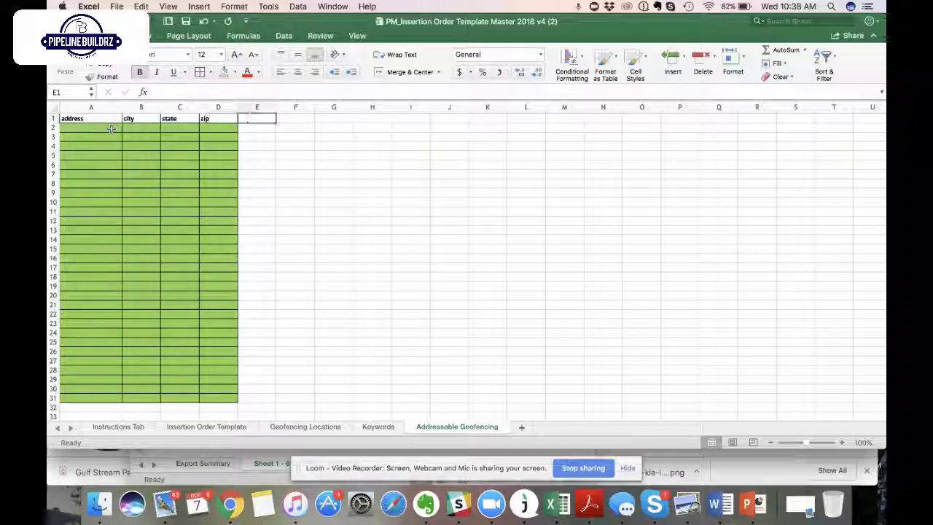
# Examine the blank green record cells of the Addressable Geofencing sheet from row 2 down to row 31.
pyautogui.press('Down')
pyautogui.press('Left')
pyautogui.press('Left')
pyautogui.press('Left')
pyautogui.press('Left')
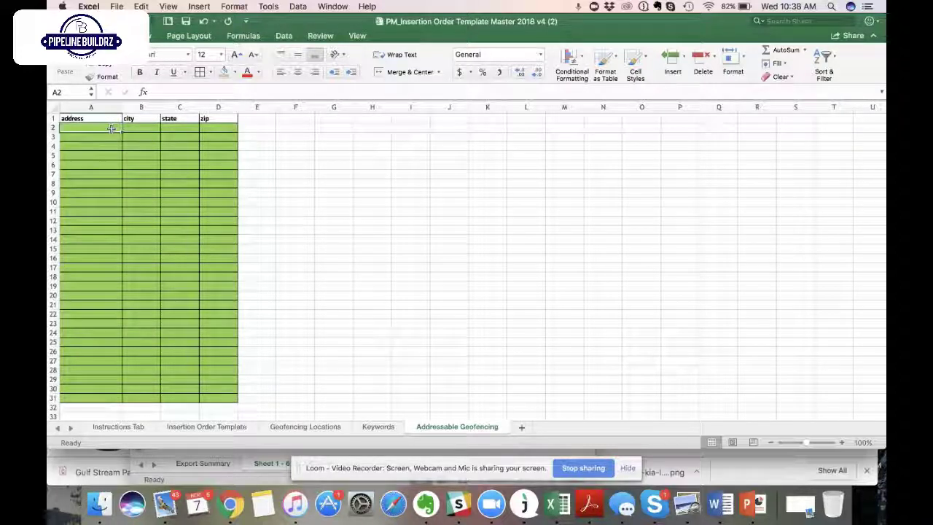
pyautogui.press('Right')
pyautogui.press('Right')
pyautogui.press('Right')
pyautogui.press('Left')
pyautogui.press('Left')
pyautogui.press('Left')
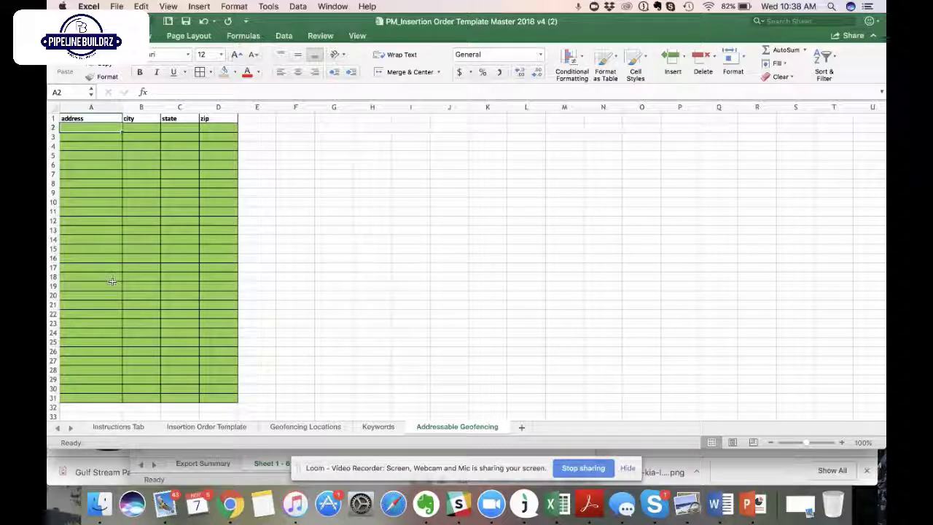
pyautogui.scroll(-2, 113, 280)
pyautogui.scroll(2, 109, 291)
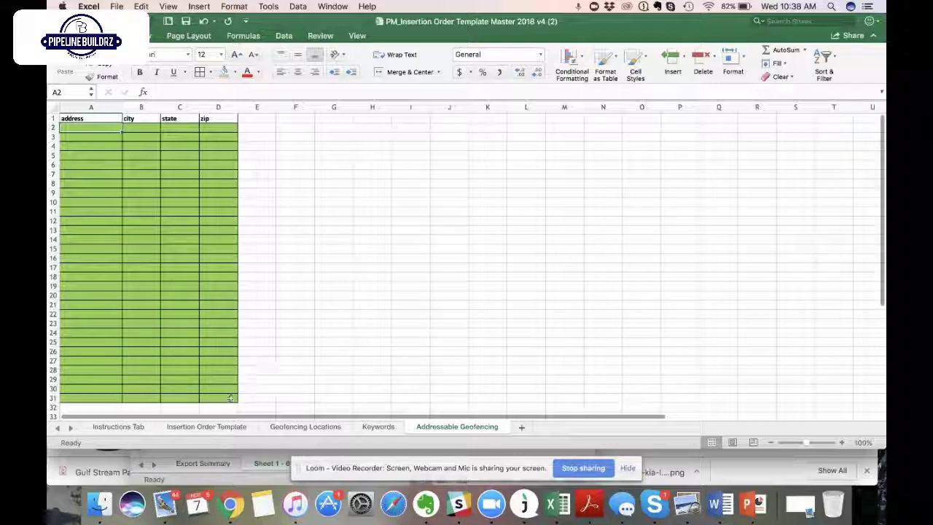
pyautogui.click(223, 397)
pyautogui.click(184, 399)
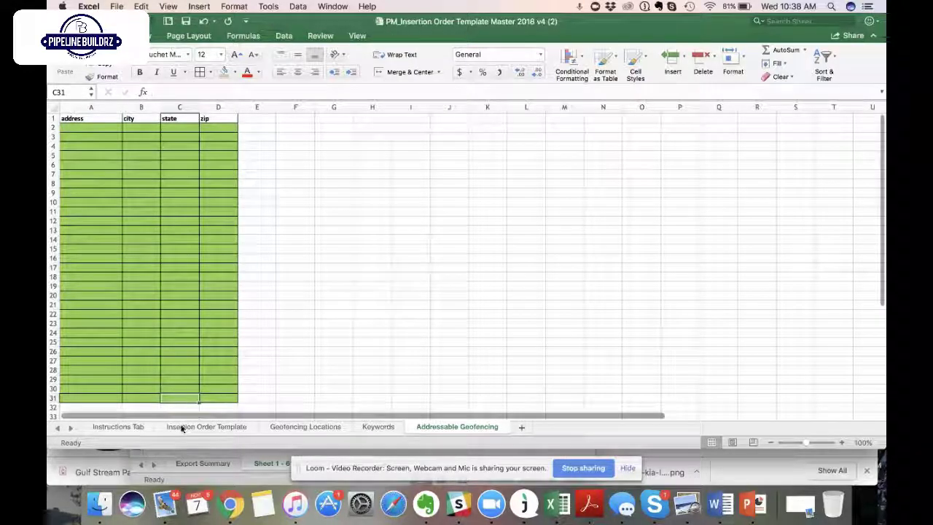
# Return to the Insertion Order Template sheet and examine the green, yellow and blue color key cells above the instructions.
pyautogui.click(206, 427)
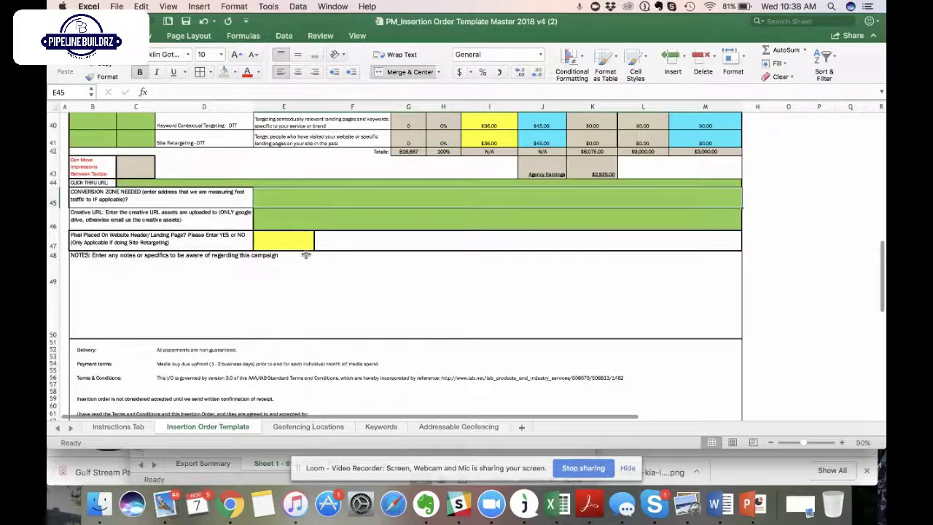
pyautogui.scroll(10, 306, 254)
pyautogui.scroll(5, 307, 253)
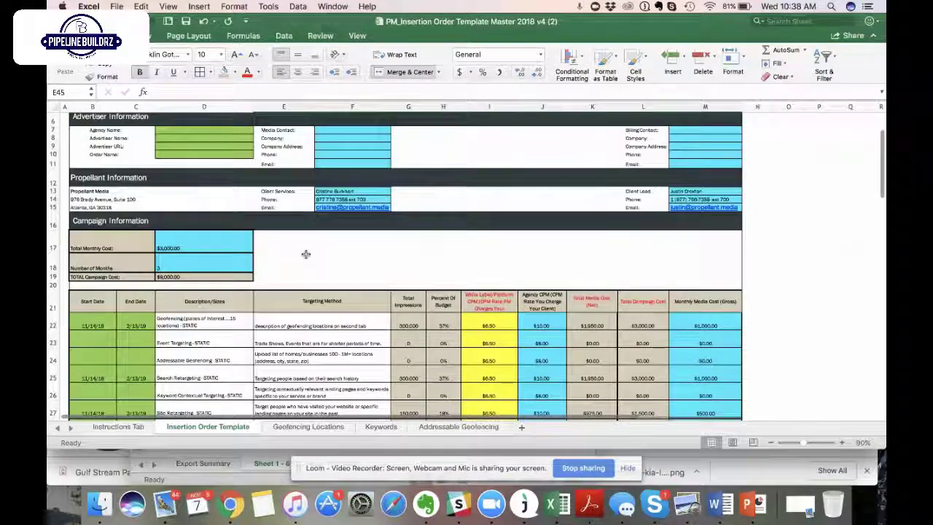
pyautogui.scroll(3, 306, 254)
pyautogui.click(400, 125)
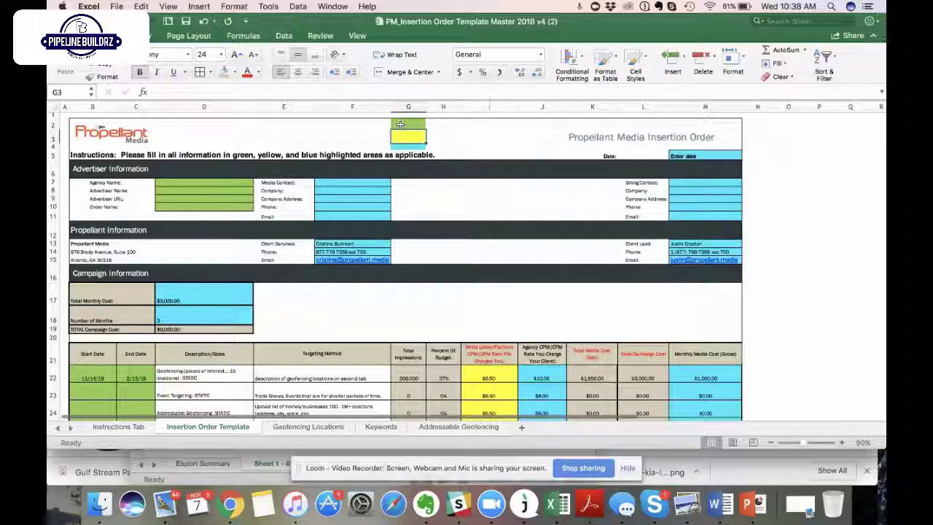
pyautogui.press('Return')
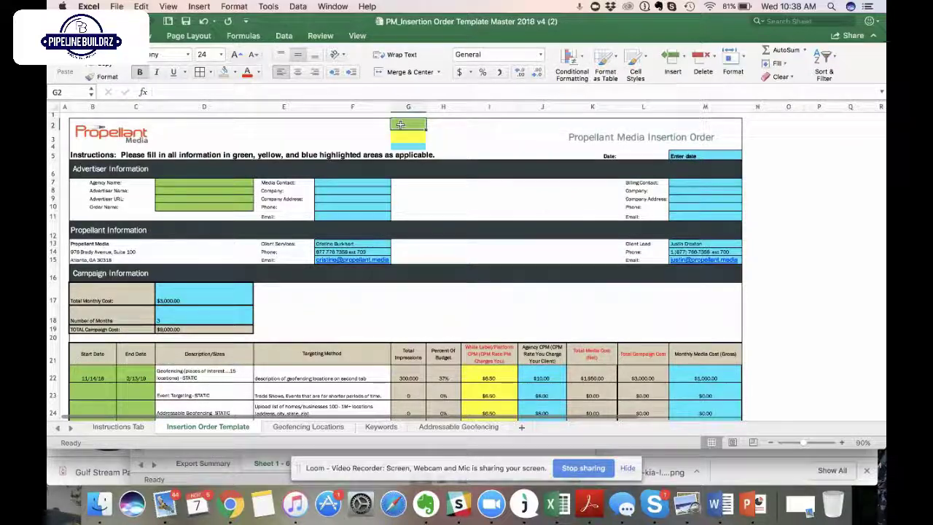
pyautogui.press('Return')
pyautogui.scroll(-5, 447, 235)
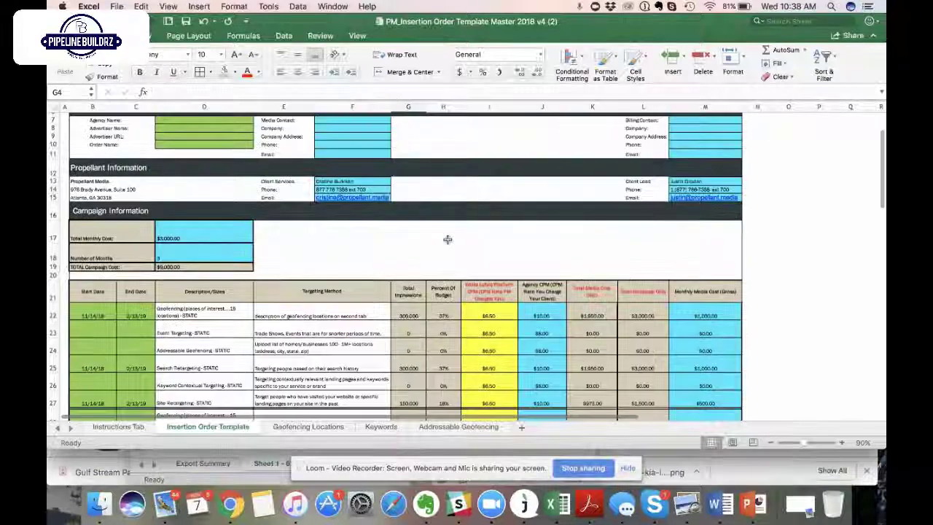
# Examine the White Label/Platform CPM column header and the yellow rate cells of the static tactics.
pyautogui.click(490, 284)
pyautogui.scroll(-1, 491, 277)
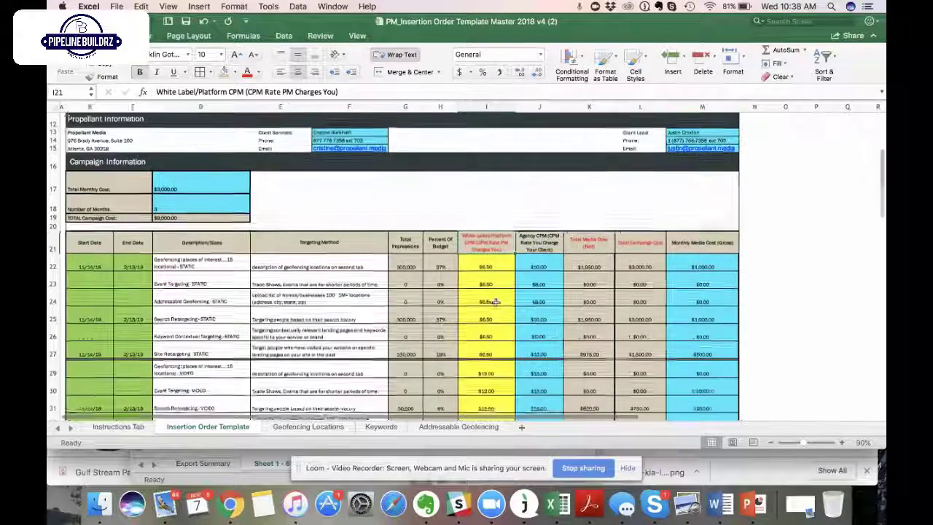
pyautogui.press('Down')
pyautogui.press('Down')
pyautogui.press('Down')
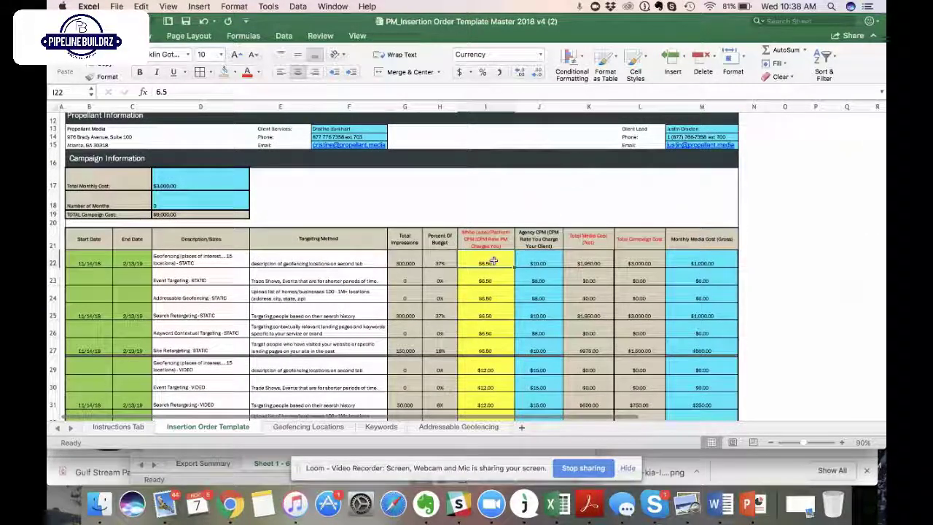
pyautogui.press('Up')
pyautogui.press('Up')
pyautogui.press('Up')
pyautogui.press('Up')
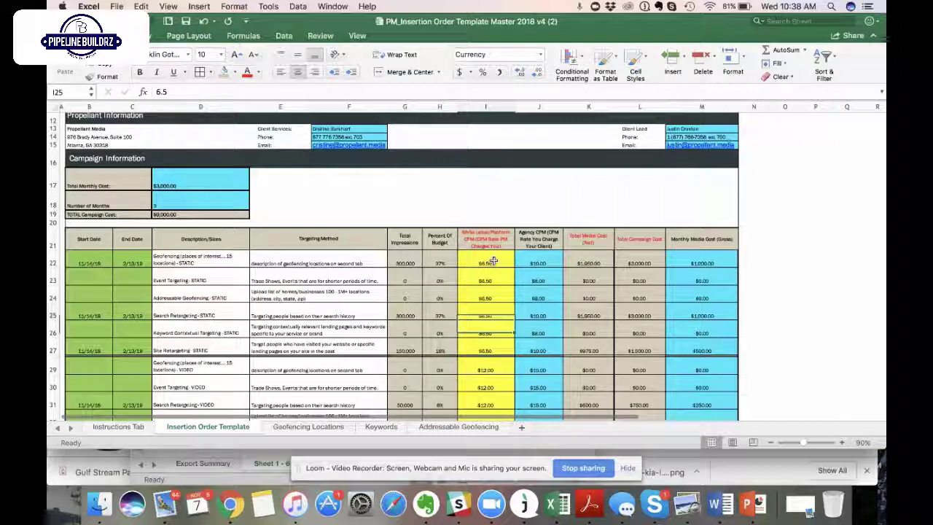
pyautogui.press('Down')
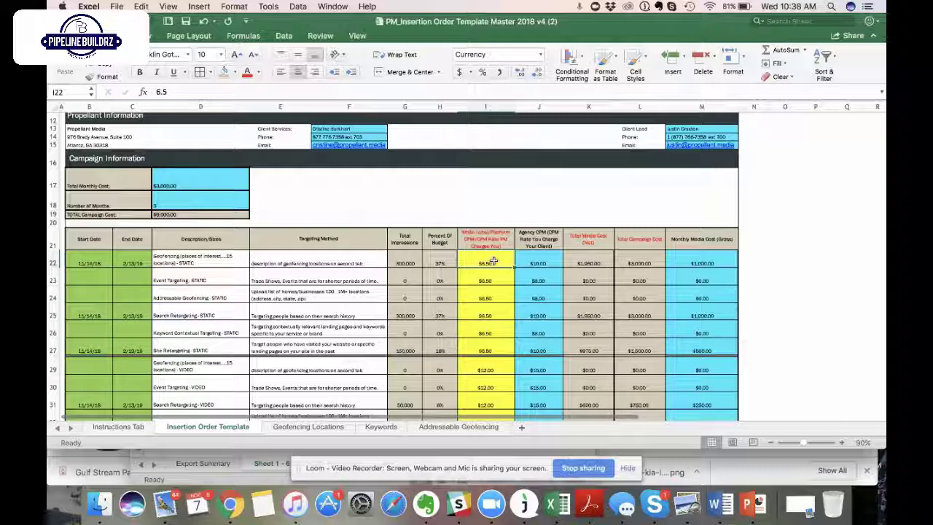
# Compare the platform CPM with the agency CPM and the neighbouring cells in the static geofencing row.
pyautogui.press('Left')
pyautogui.press('Left')
pyautogui.press('Right')
pyautogui.press('Right')
pyautogui.press('Right')
pyautogui.press('Right')
pyautogui.press('Left')
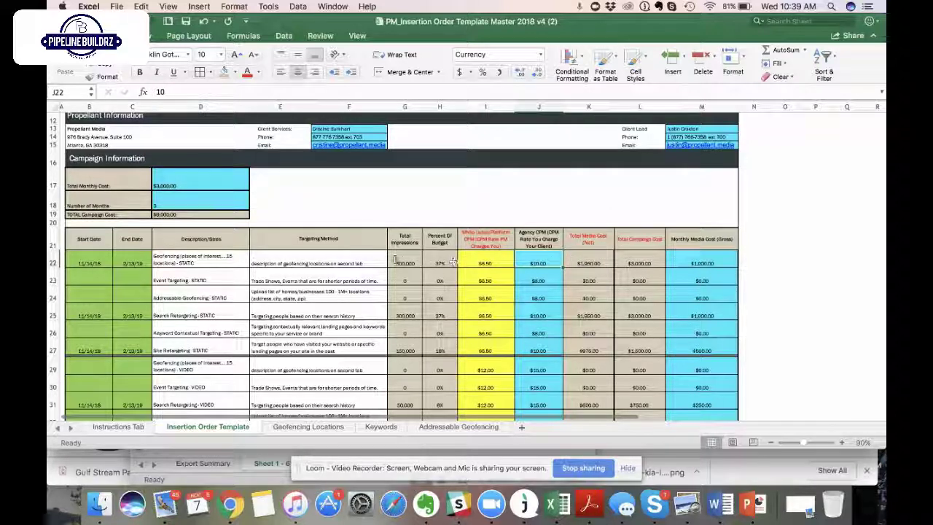
# Examine the Total Impressions column from the static geofencing row down to the Totals row.
pyautogui.click(405, 263)
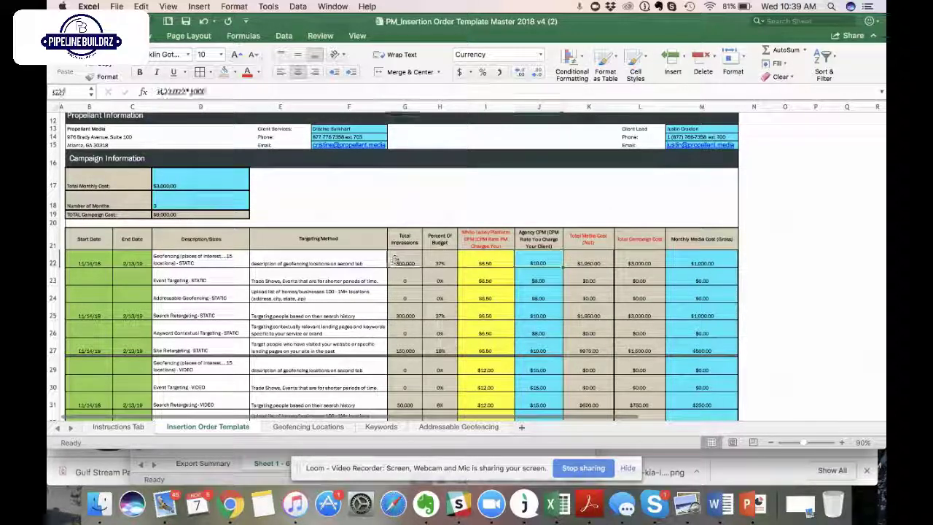
pyautogui.click(399, 315)
pyautogui.scroll(-2, 404, 314)
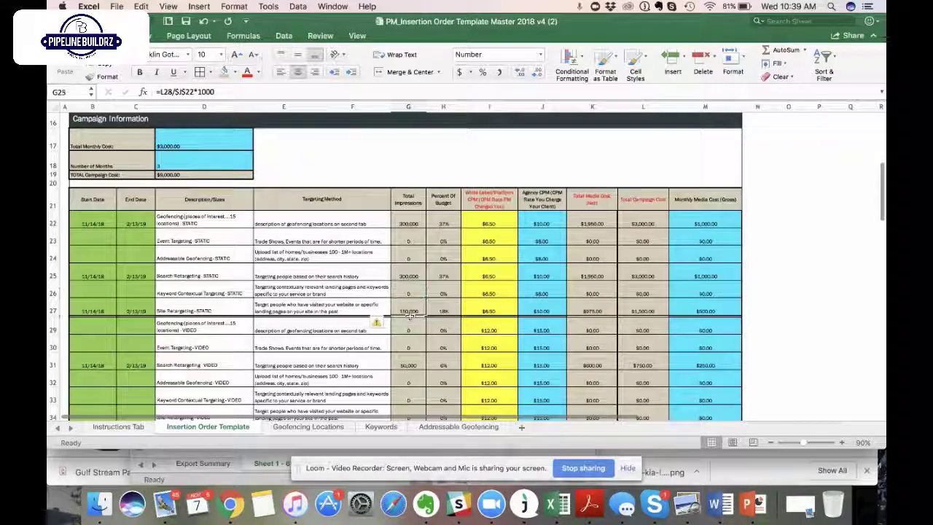
pyautogui.click(410, 315)
pyautogui.scroll(-2, 423, 299)
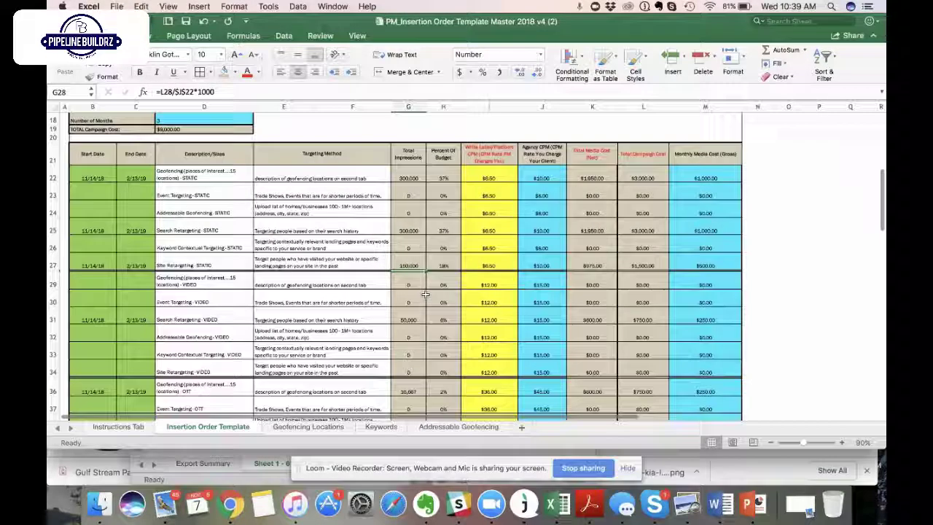
pyautogui.scroll(1, 456, 285)
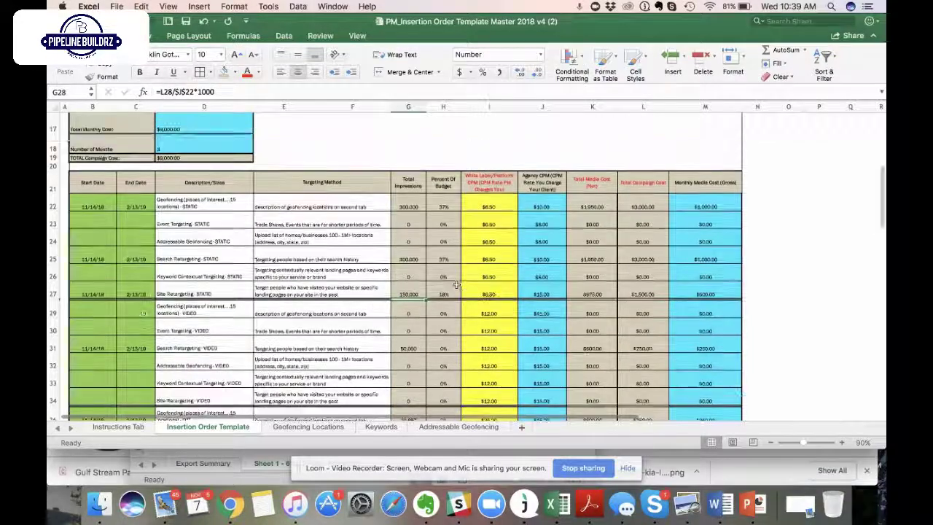
pyautogui.scroll(-5, 437, 306)
pyautogui.click(412, 349)
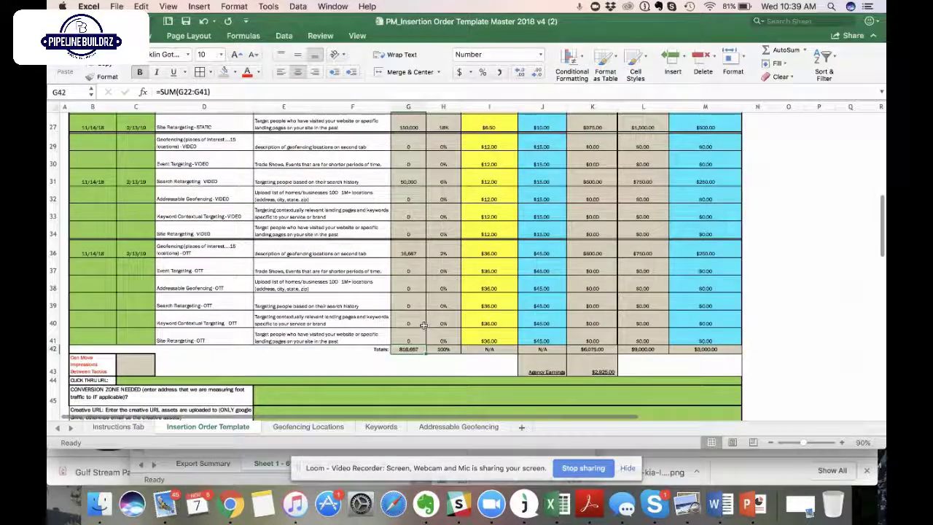
pyautogui.scroll(-3, 423, 325)
pyautogui.scroll(5, 445, 336)
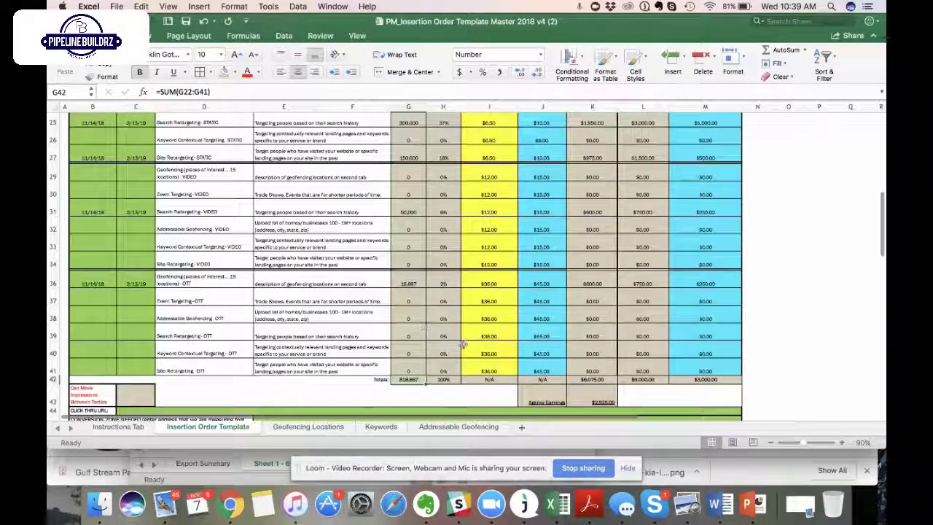